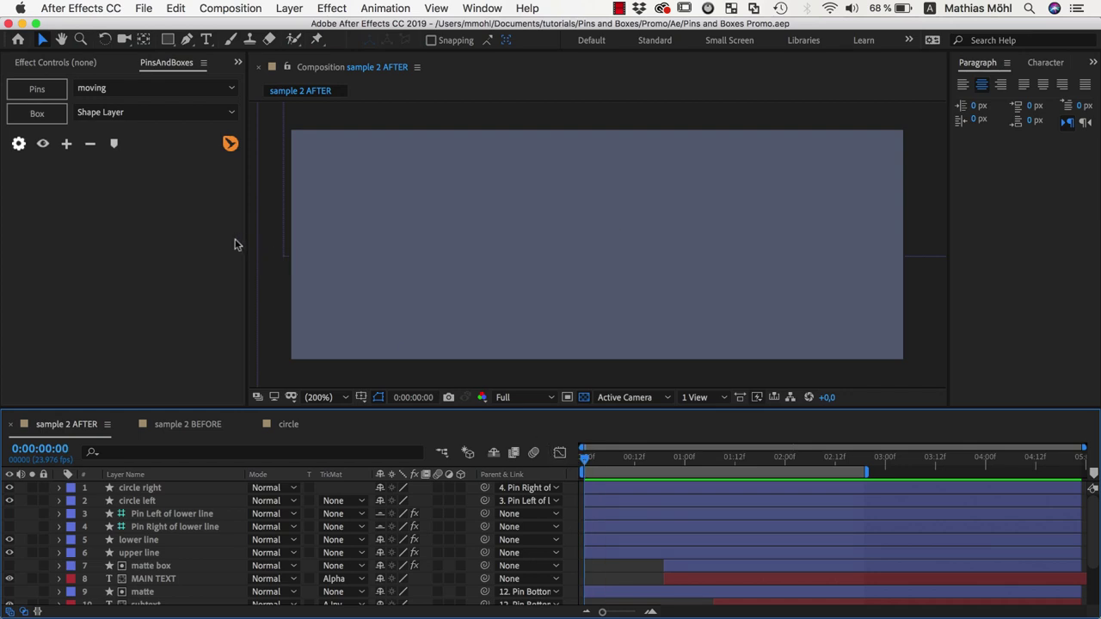
Play the title, then make MAIN TEXT read 'MAIN TEXT LINE TWO' on two lines.
{"action": "key", "text": "space"}
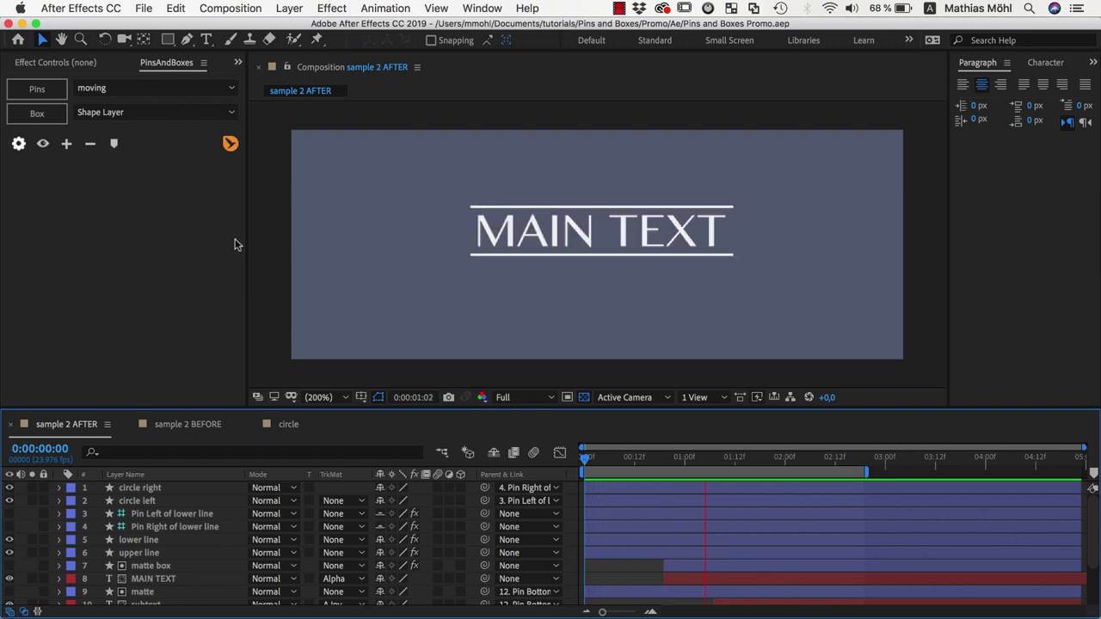
{"action": "double_click", "coordinate": [593, 233]}
{"action": "left_click", "coordinate": [595, 234]}
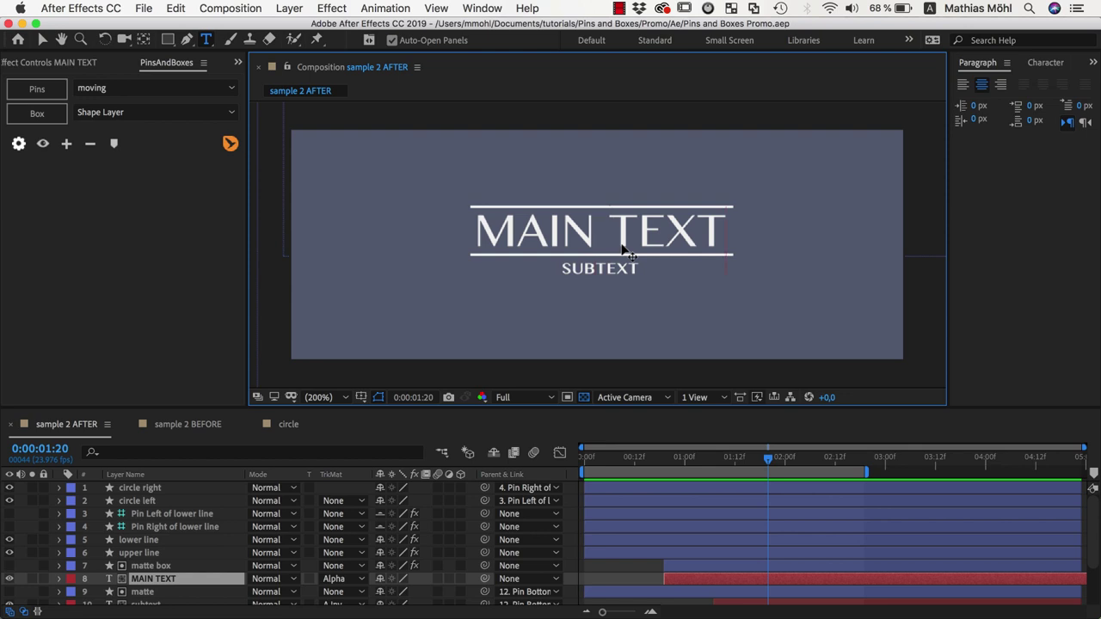
{"action": "key", "text": "Return"}
{"action": "type", "text": "line"}
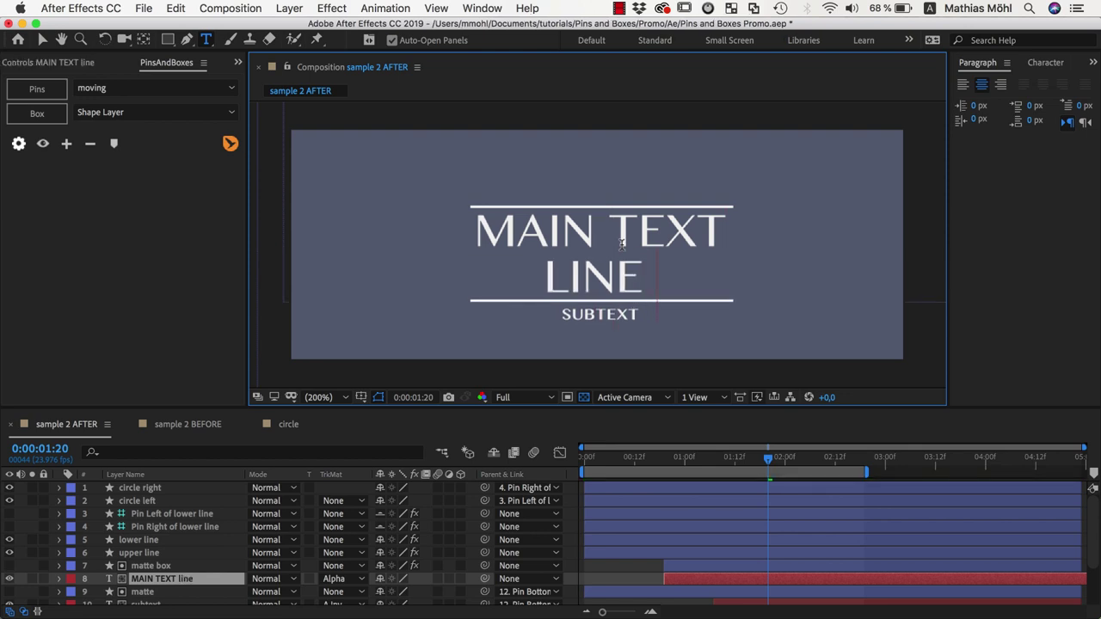
{"action": "type", "text": " two"}
Change the subtext to 'SUBTEXT IS LONGER LINE TWO' on two lines and preview.
{"action": "left_click", "coordinate": [639, 314]}
{"action": "type", "text": "is"}
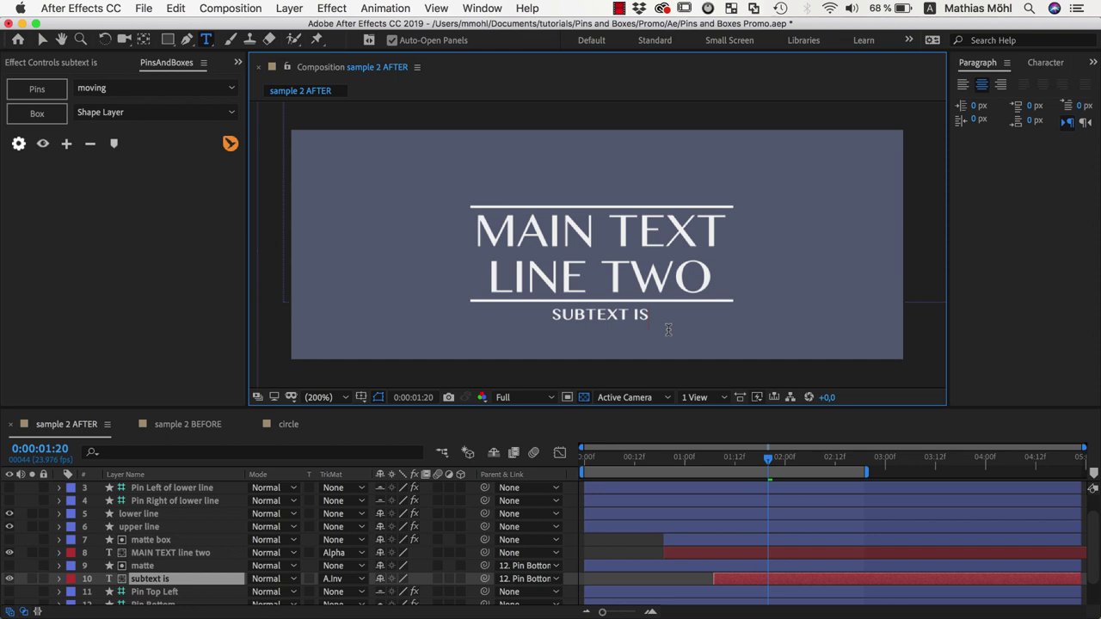
{"action": "type", "text": " longer"}
{"action": "key", "text": "Return"}
{"action": "type", "text": "line two"}
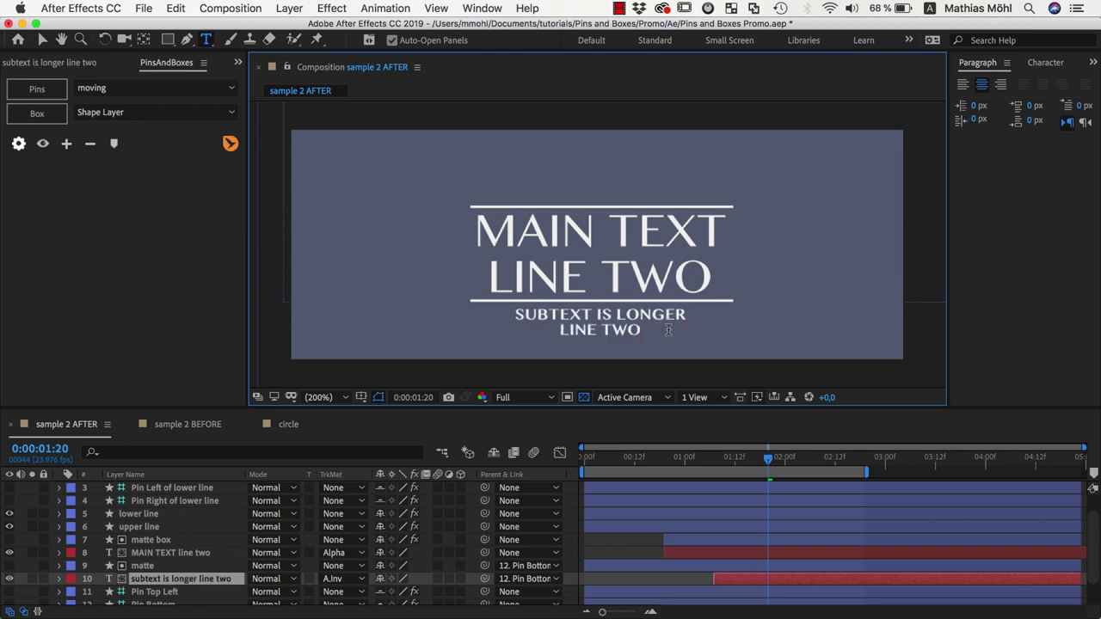
{"action": "left_click", "coordinate": [42, 40]}
{"action": "left_click", "coordinate": [616, 457]}
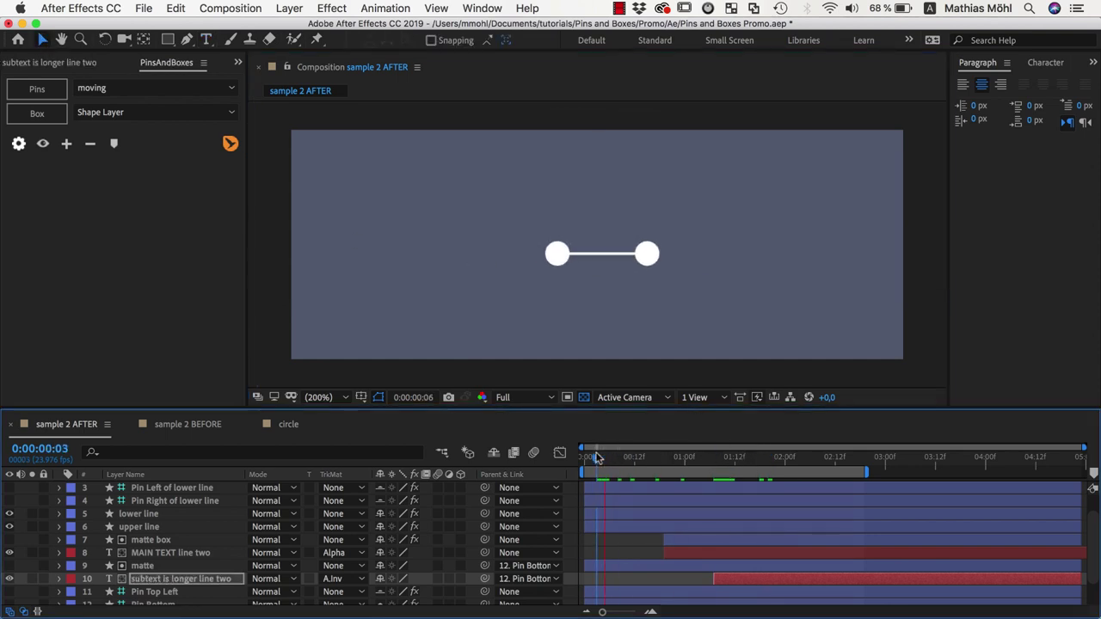
{"action": "key", "text": "space"}
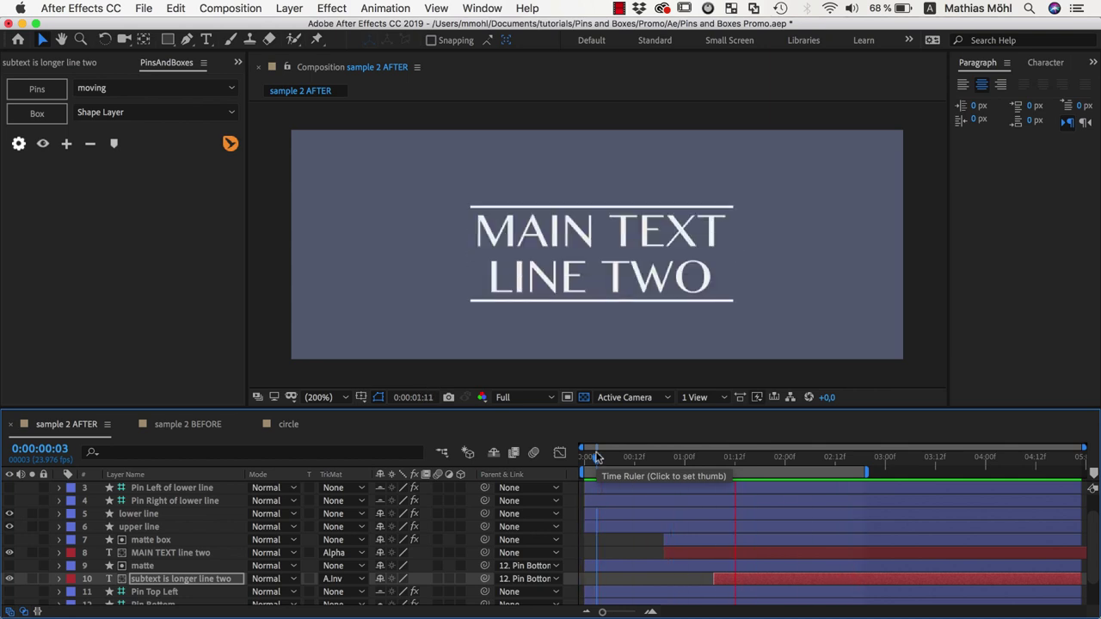
In the sample 2 BEFORE comp, choose top-left and bottom-right Pins for MAIN TEXT.
{"action": "left_click", "coordinate": [178, 424]}
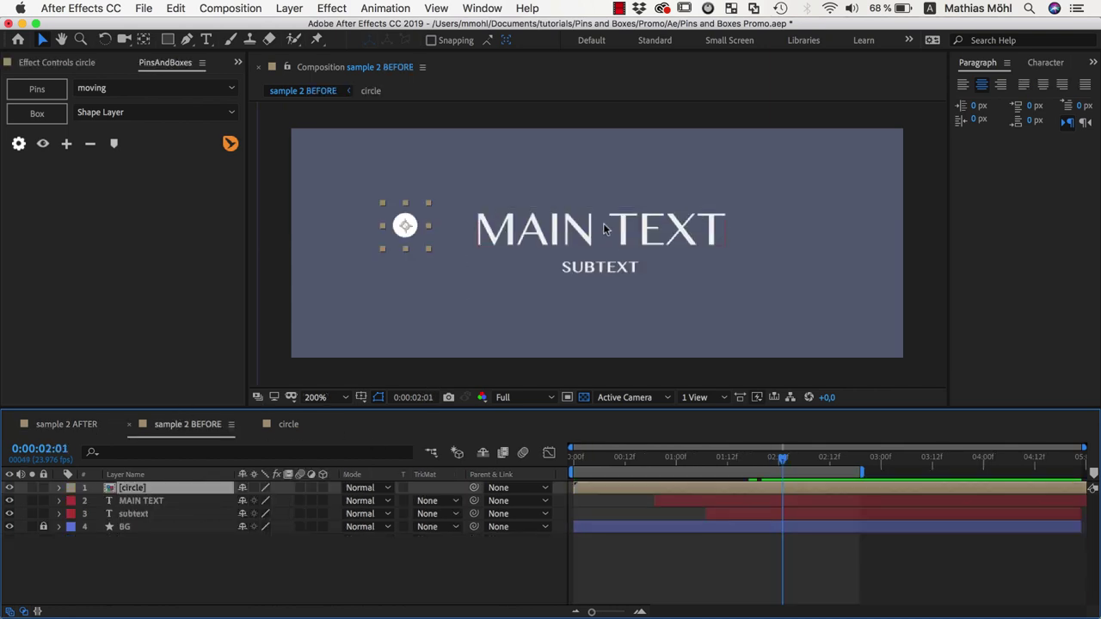
{"action": "left_click", "coordinate": [574, 230]}
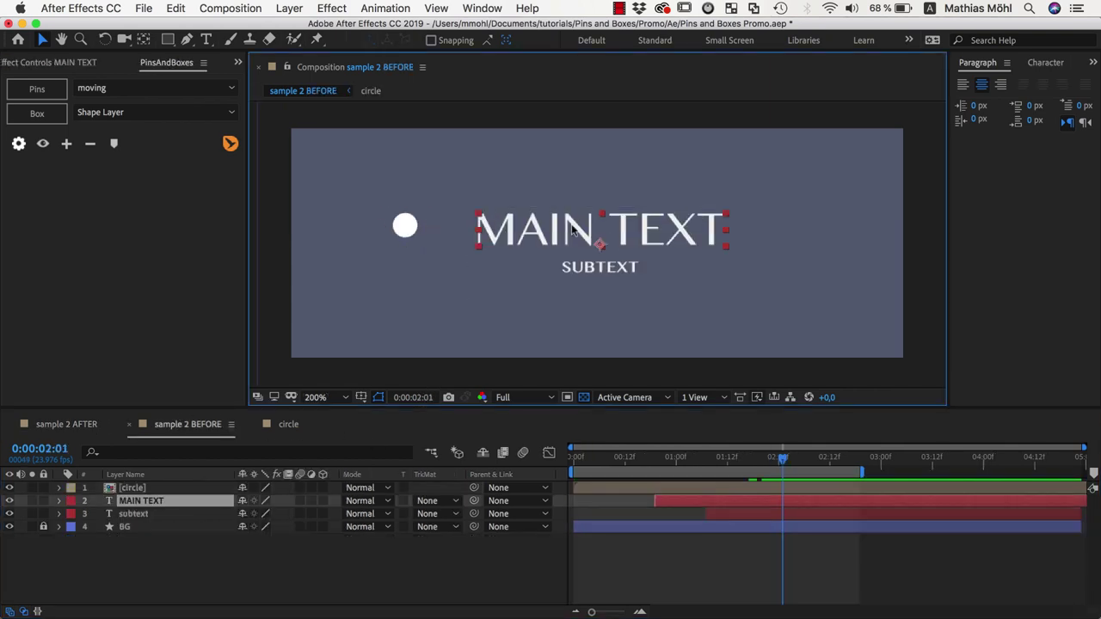
{"action": "left_click", "coordinate": [138, 513]}
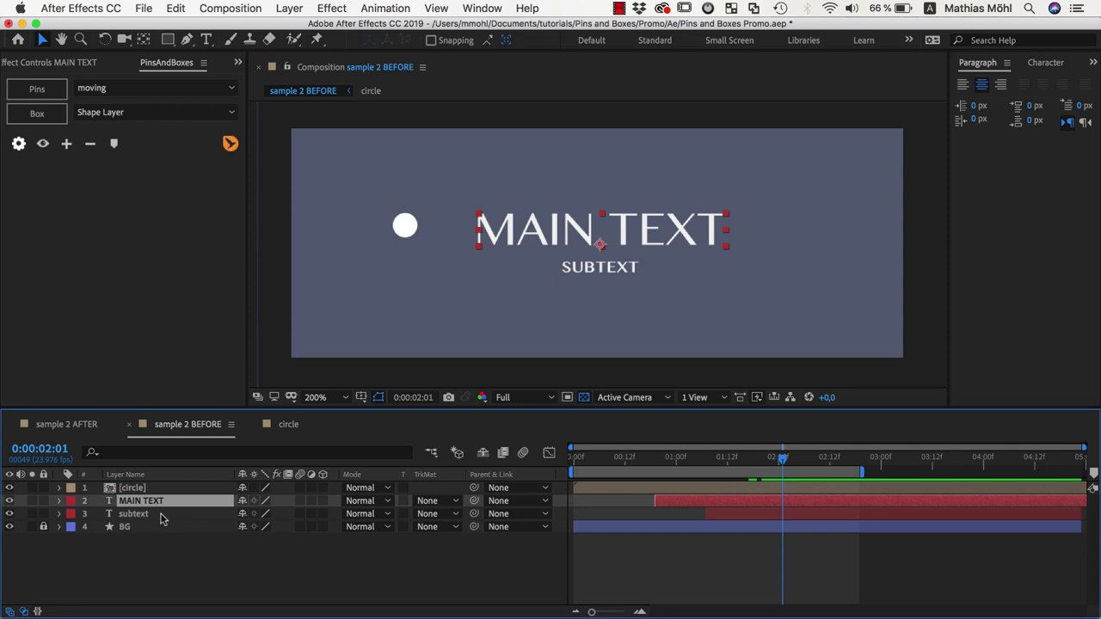
{"action": "left_click", "coordinate": [569, 229]}
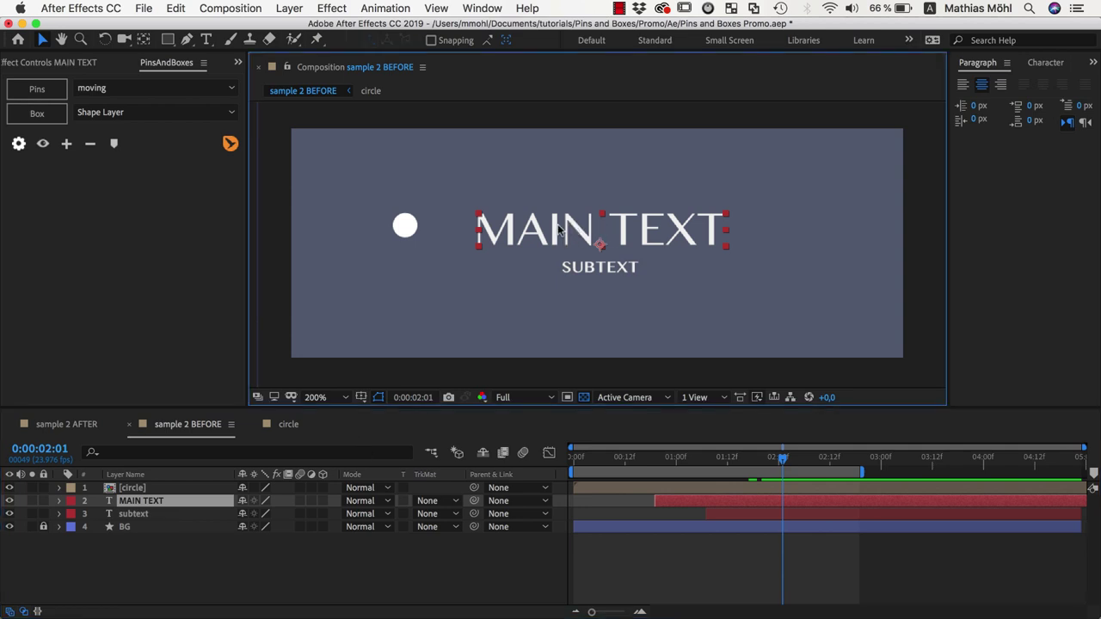
{"action": "left_click", "coordinate": [37, 90]}
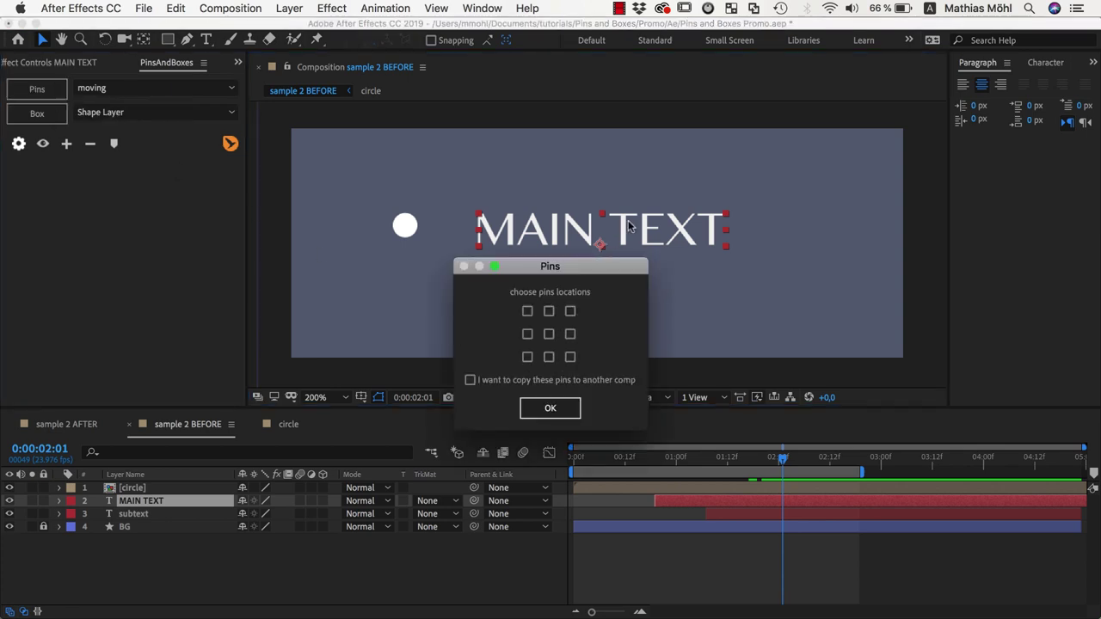
{"action": "left_click", "coordinate": [528, 312]}
{"action": "left_click", "coordinate": [570, 357]}
{"action": "left_click_drag", "start_coordinate": [579, 273], "coordinate": [452, 263]}
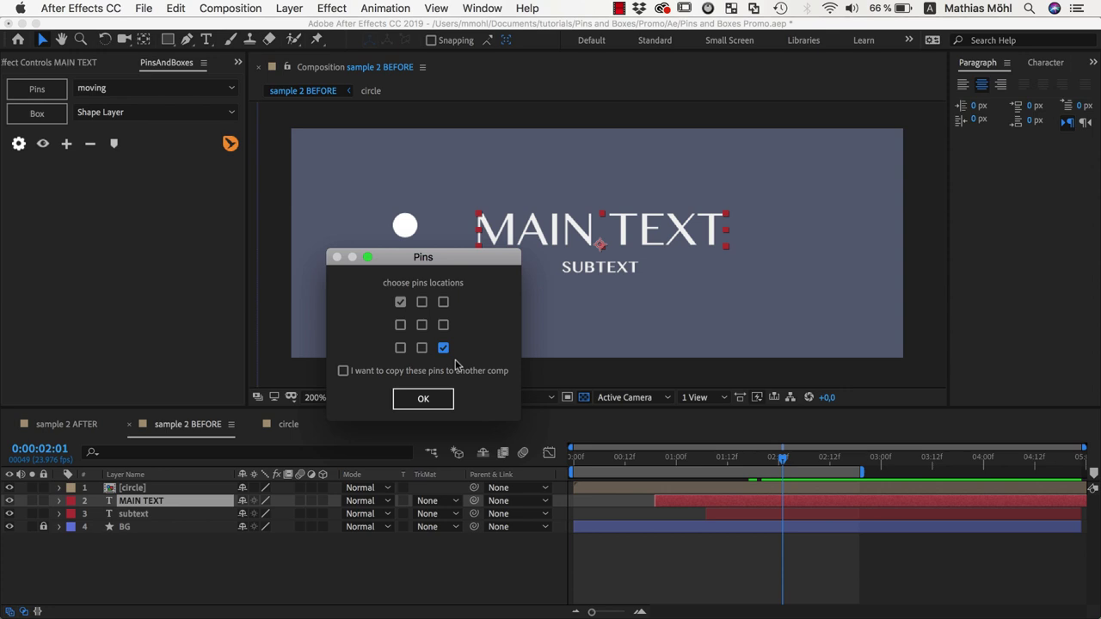
Create the pins and inspect the subtext's position keyframes.
{"action": "left_click", "coordinate": [424, 399]}
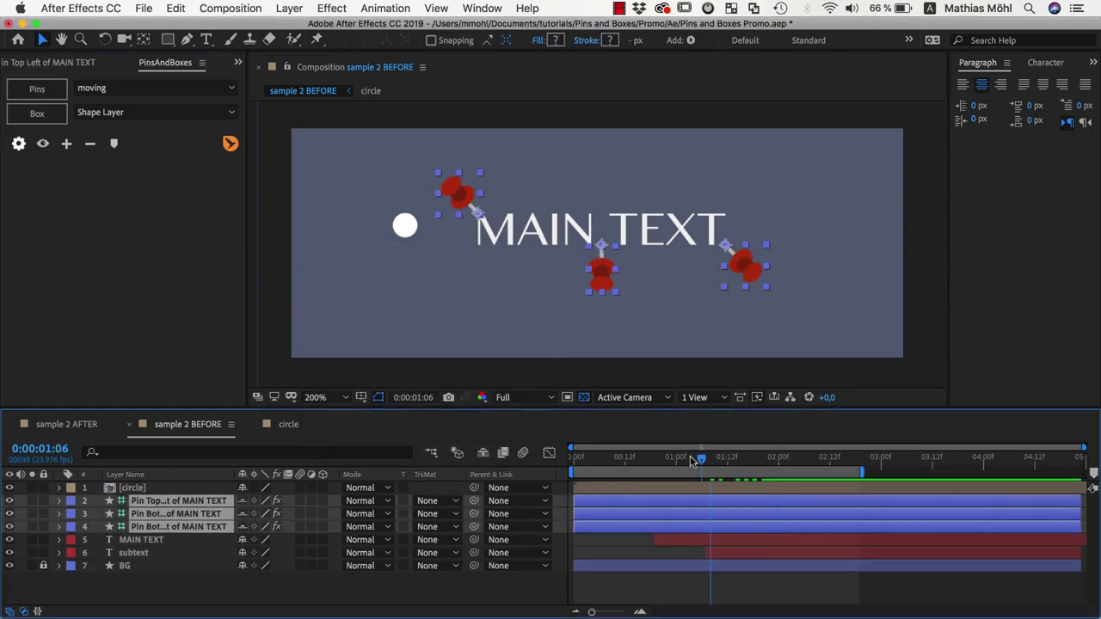
{"action": "left_click_drag", "start_coordinate": [700, 458], "coordinate": [758, 458]}
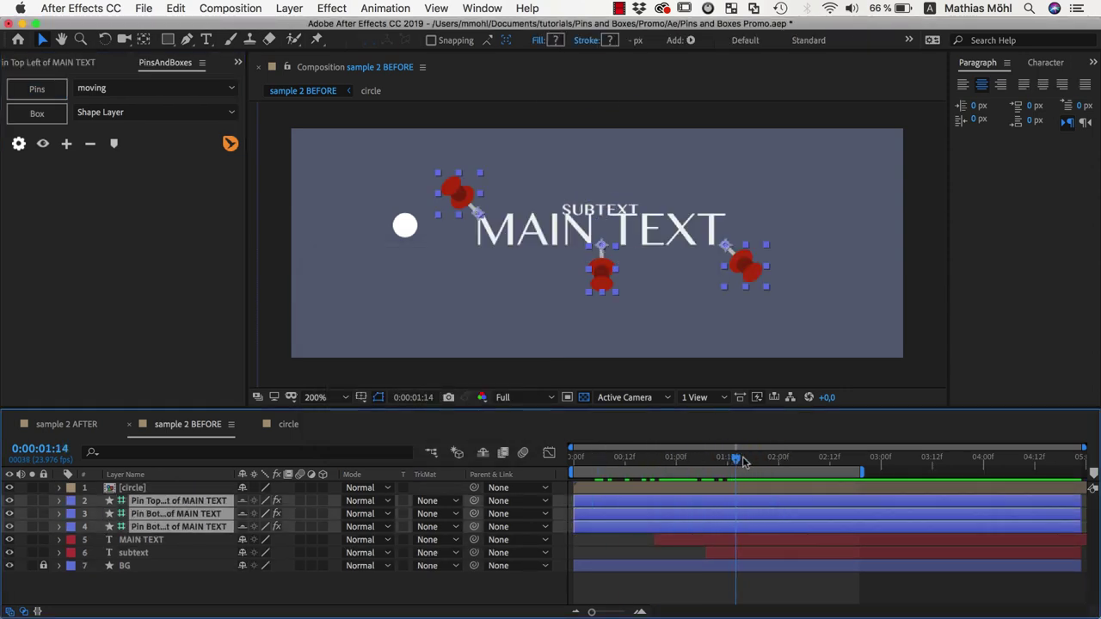
{"action": "left_click", "coordinate": [132, 555]}
{"action": "key", "text": "u"}
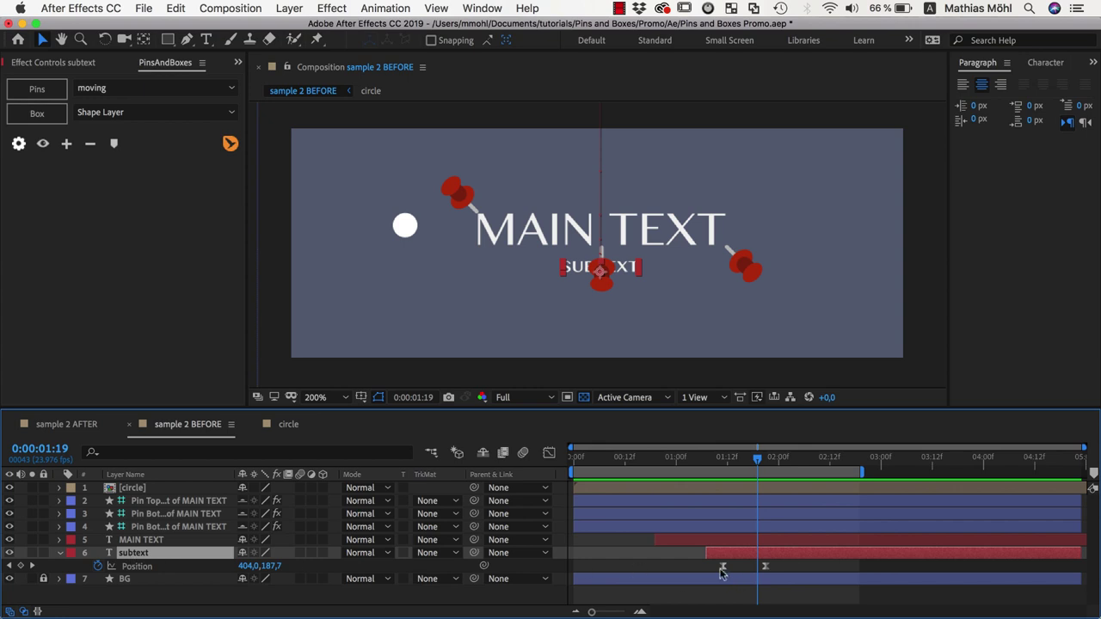
{"action": "left_click_drag", "start_coordinate": [761, 469], "coordinate": [679, 460]}
{"action": "key", "text": "k"}
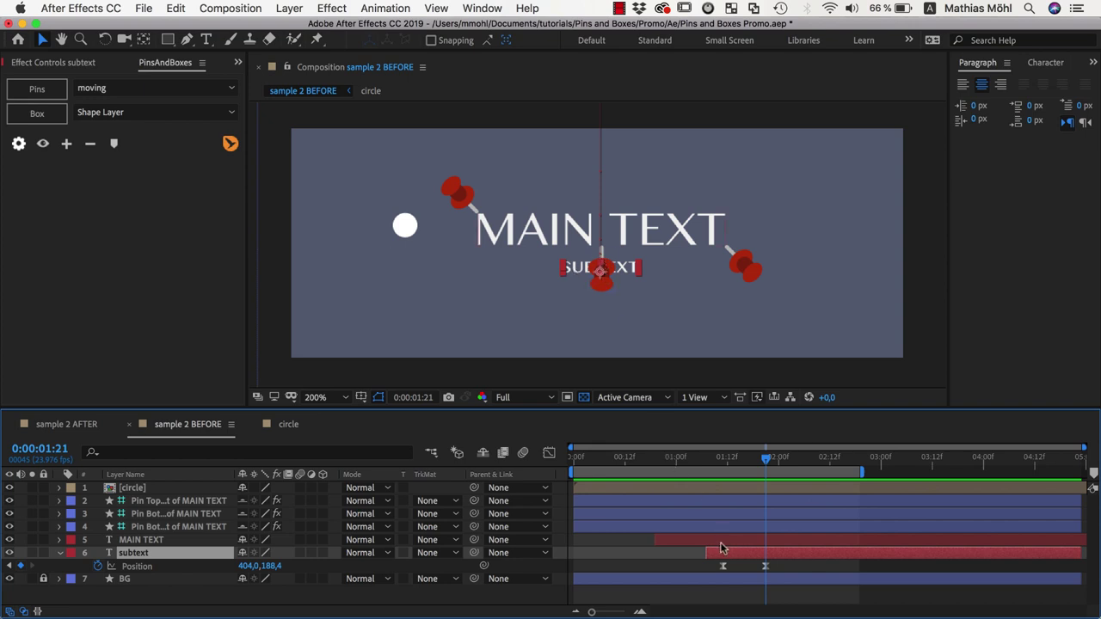
Parent the subtext to 3. Pin Bottom and test it by temporarily editing MAIN TEXT.
{"action": "left_click", "coordinate": [603, 290]}
{"action": "left_click", "coordinate": [133, 552]}
{"action": "left_click", "coordinate": [516, 553]}
{"action": "left_click", "coordinate": [547, 585]}
{"action": "double_click", "coordinate": [690, 234]}
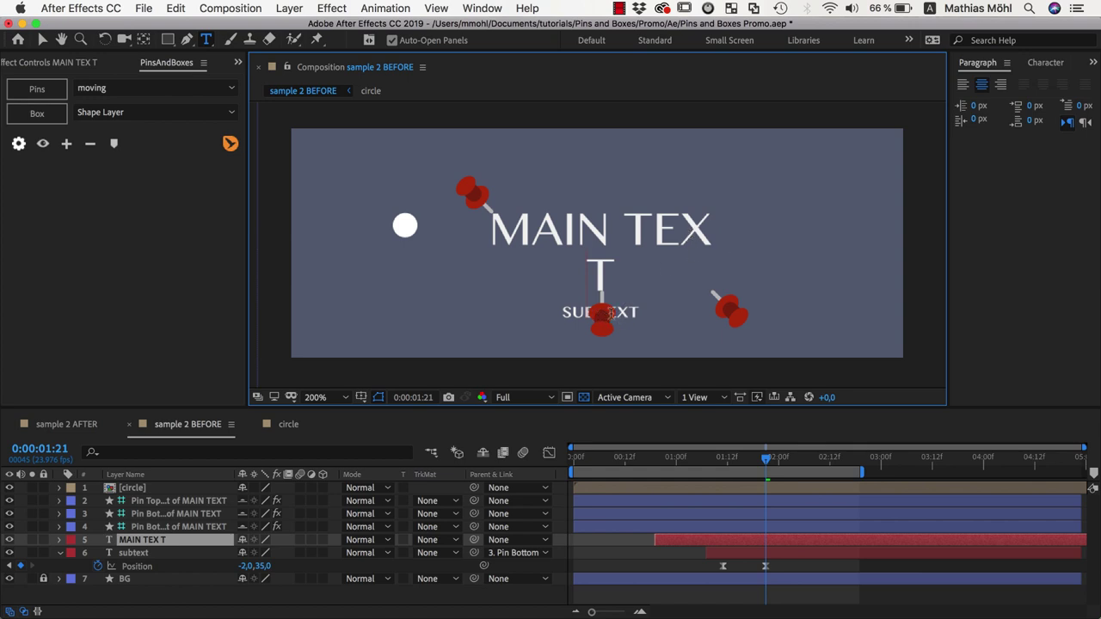
{"action": "key", "text": "BackSpace"}
{"action": "key", "text": "Escape"}
{"action": "key", "text": "v"}
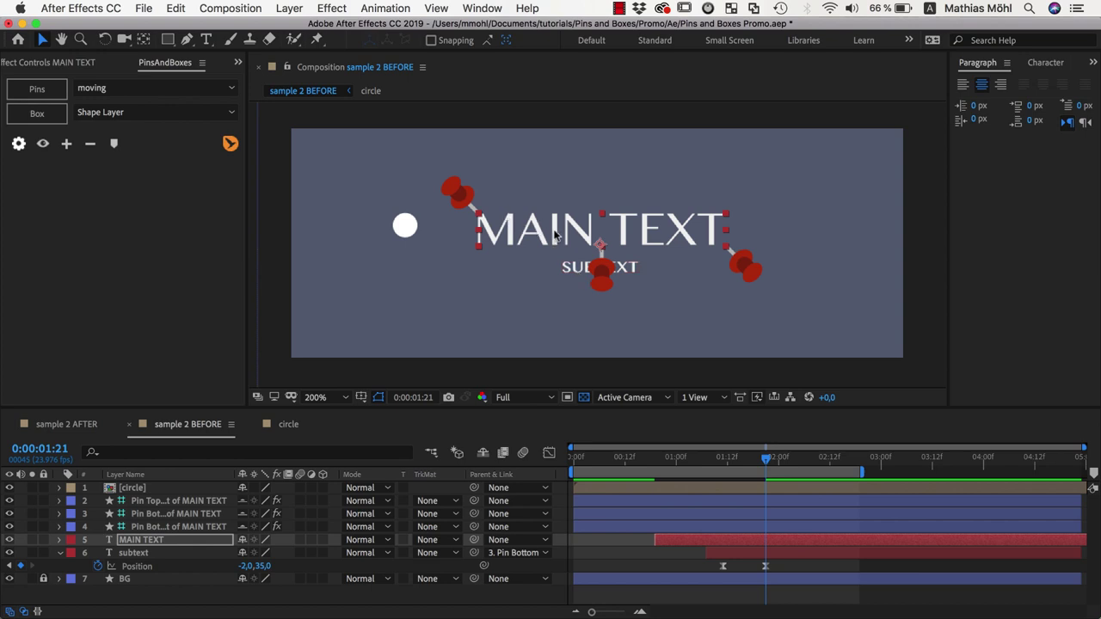
Create a shape-layer Box between the top-left and bottom-right pins.
{"action": "left_click", "coordinate": [462, 203]}
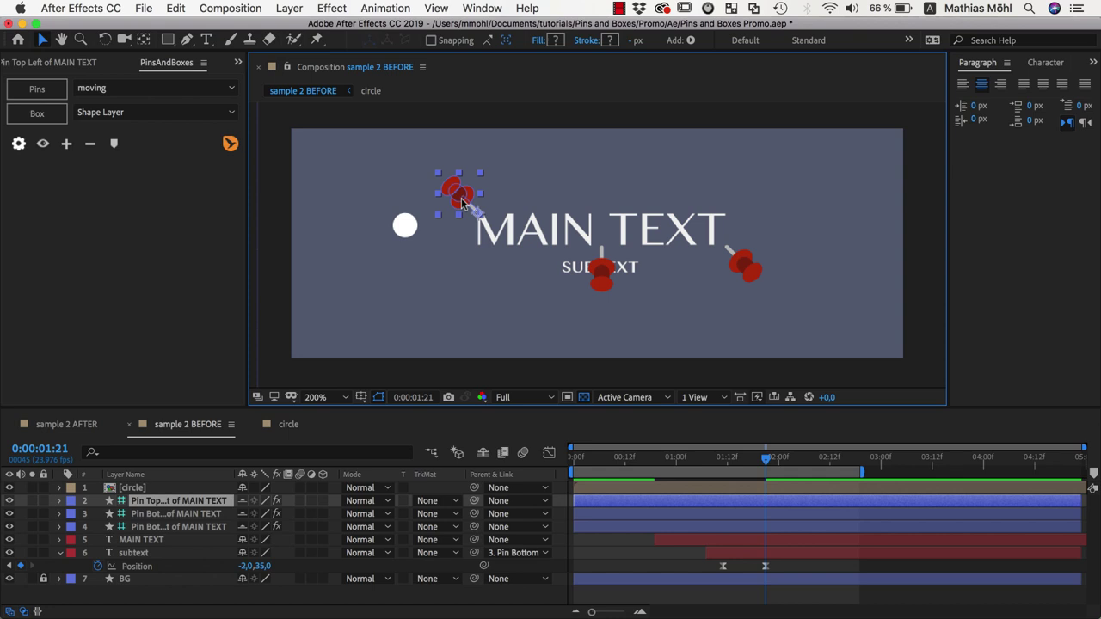
{"action": "left_click", "coordinate": [739, 265], "text": "shift"}
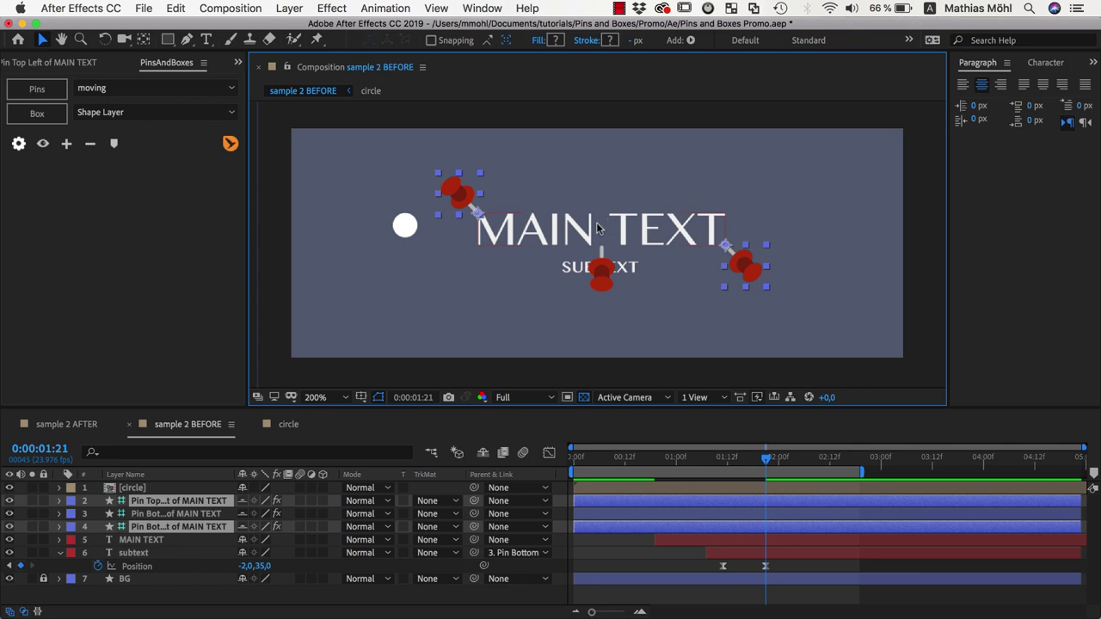
{"action": "left_click", "coordinate": [95, 114]}
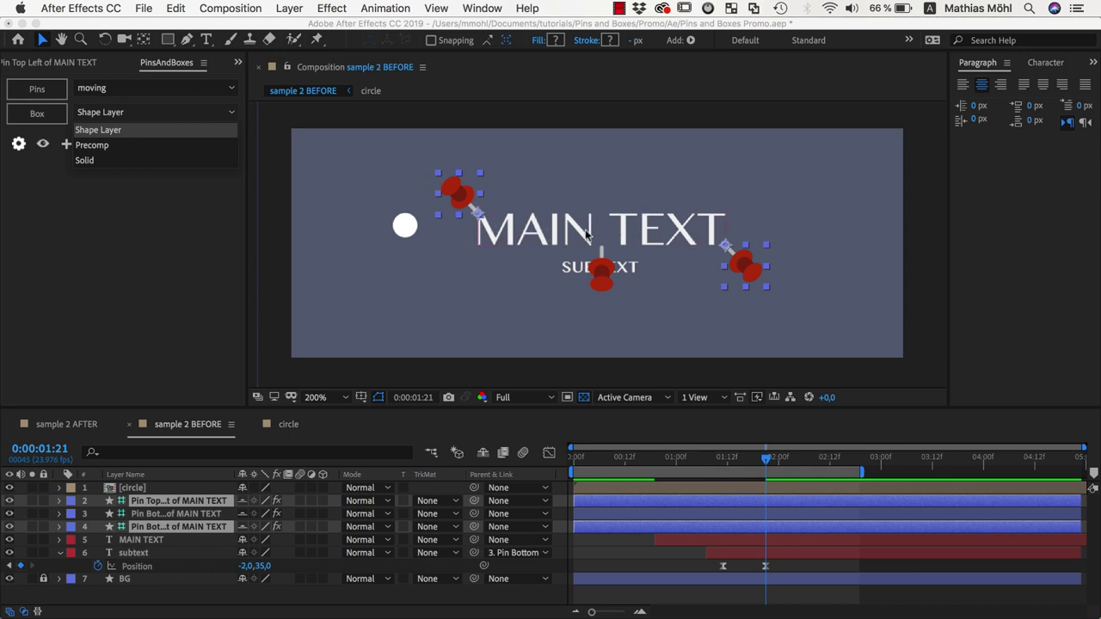
{"action": "left_click", "coordinate": [107, 133]}
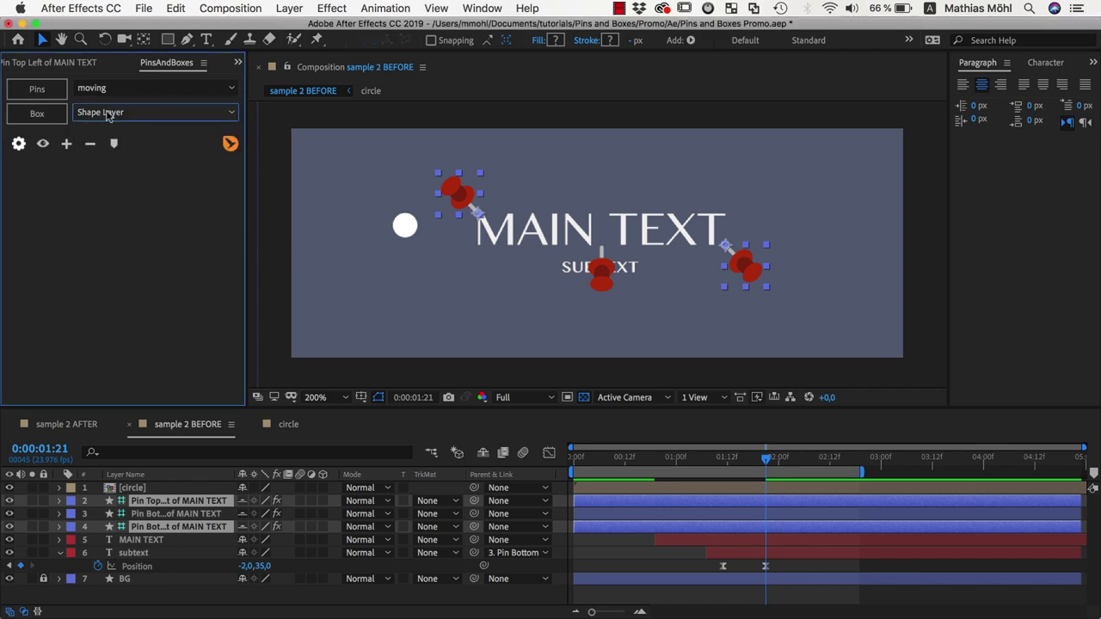
{"action": "left_click", "coordinate": [35, 114]}
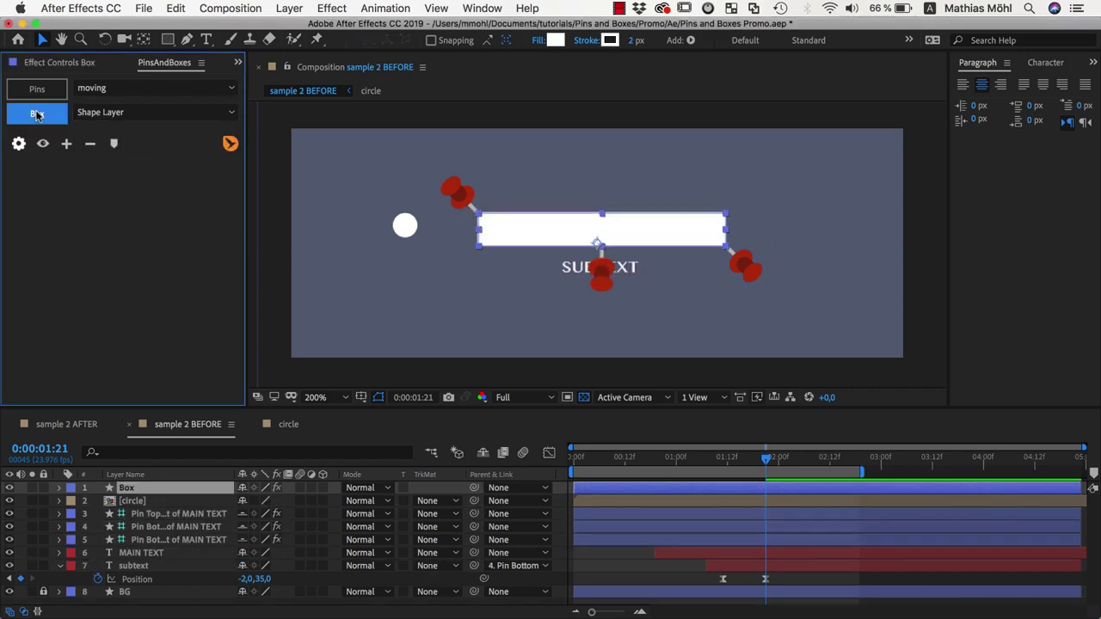
Make the Box a horizontal line with thicker stroke and Anchor Y at 0%.
{"action": "left_click", "coordinate": [238, 62]}
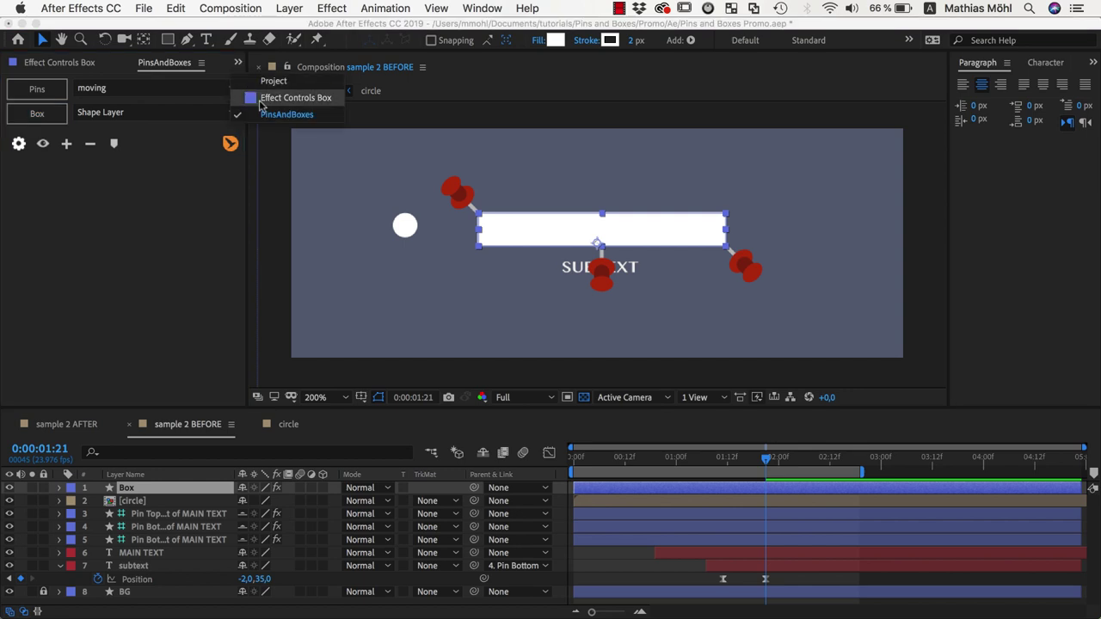
{"action": "left_click", "coordinate": [260, 101]}
{"action": "left_click", "coordinate": [181, 108]}
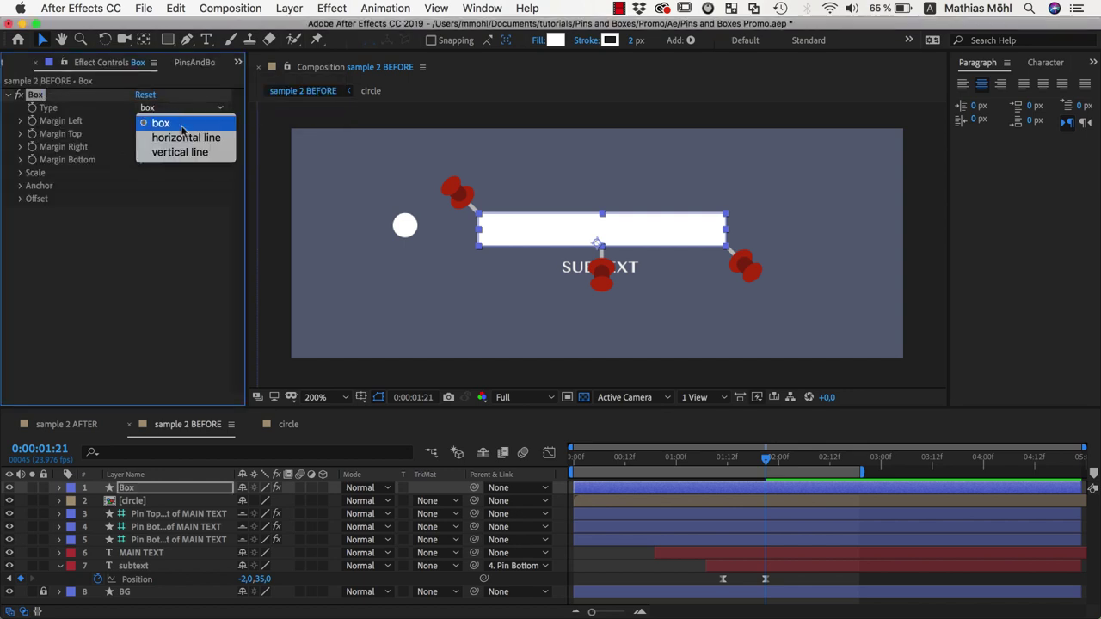
{"action": "left_click", "coordinate": [184, 139]}
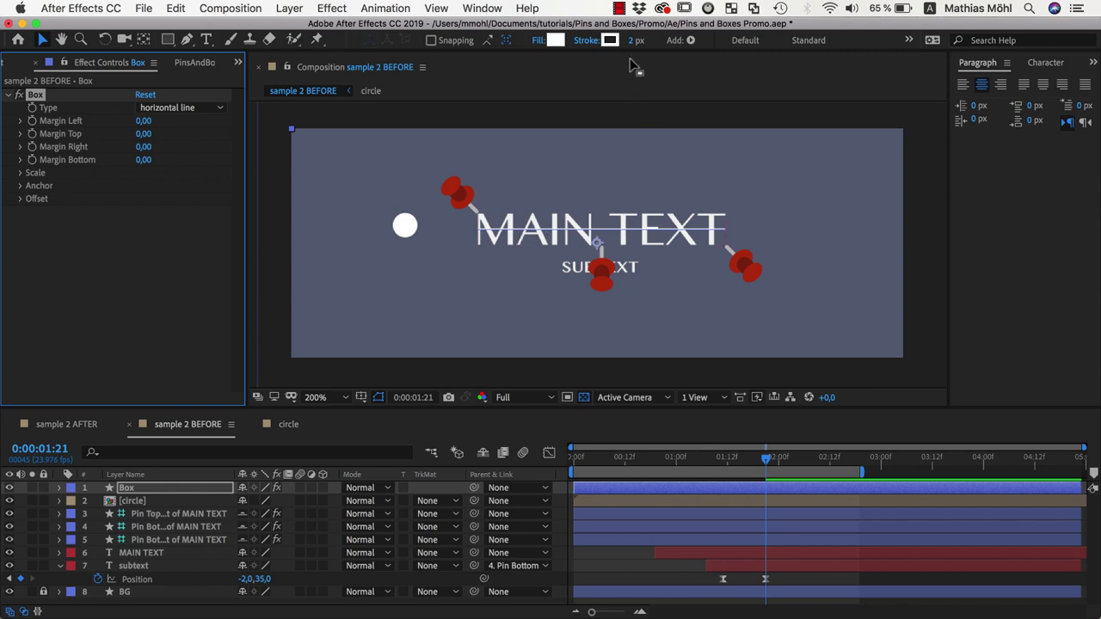
{"action": "mouse_move", "coordinate": [637, 40]}
{"action": "left_mouse_down"}
{"action": "mouse_move", "coordinate": [672, 41]}
{"action": "mouse_move", "coordinate": [635, 41]}
{"action": "left_mouse_up"}
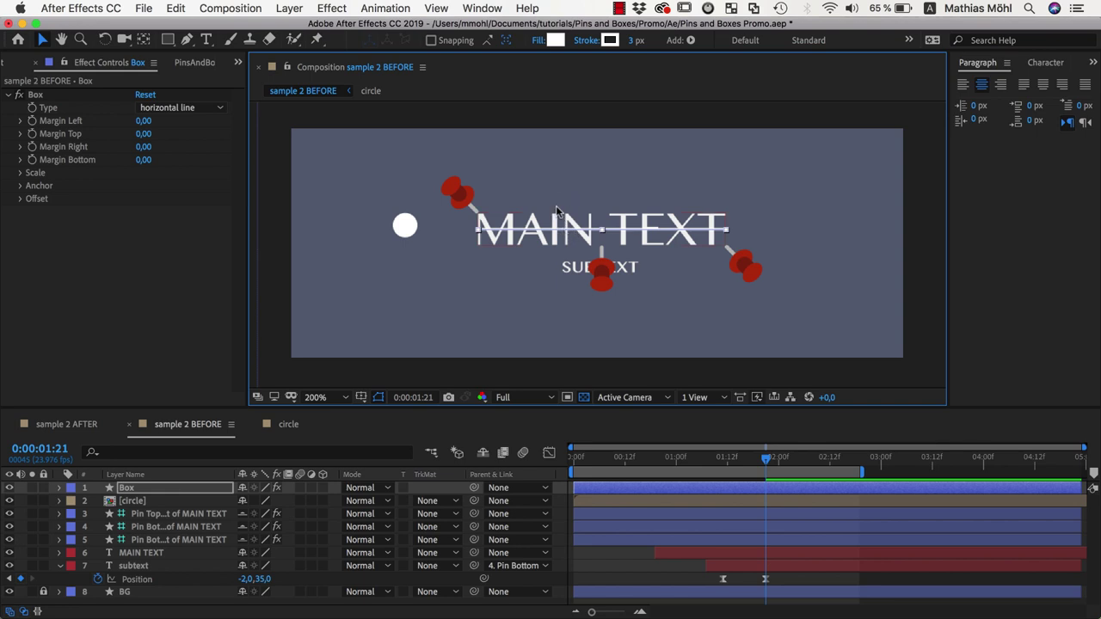
{"action": "left_click", "coordinate": [20, 185]}
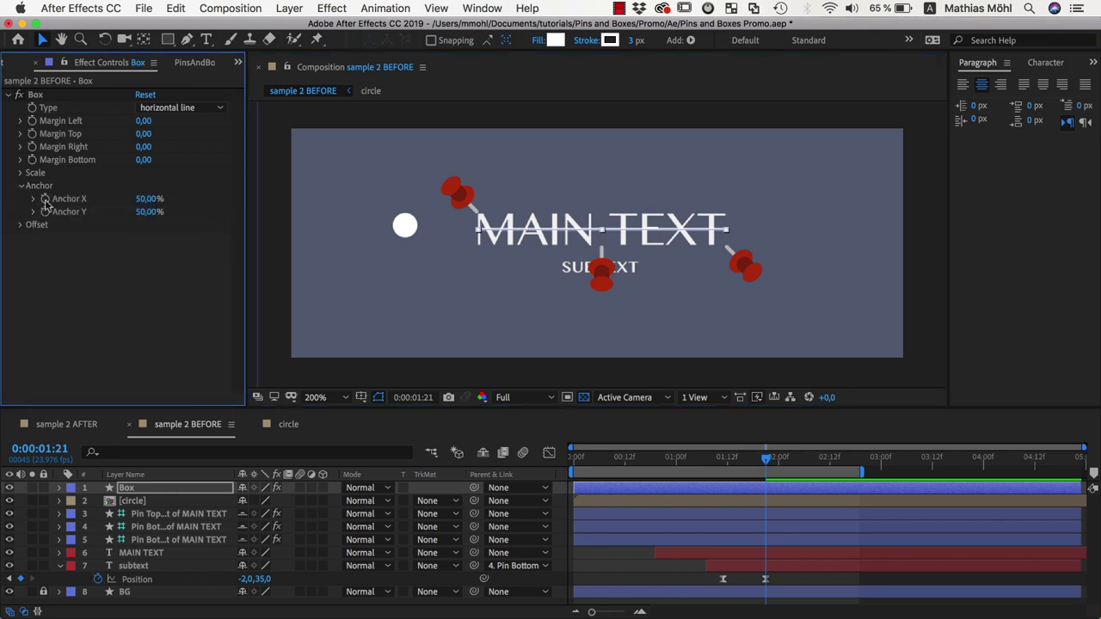
{"action": "mouse_move", "coordinate": [151, 213]}
{"action": "left_mouse_down"}
{"action": "mouse_move", "coordinate": [214, 219]}
{"action": "mouse_move", "coordinate": [103, 223]}
{"action": "left_mouse_up"}
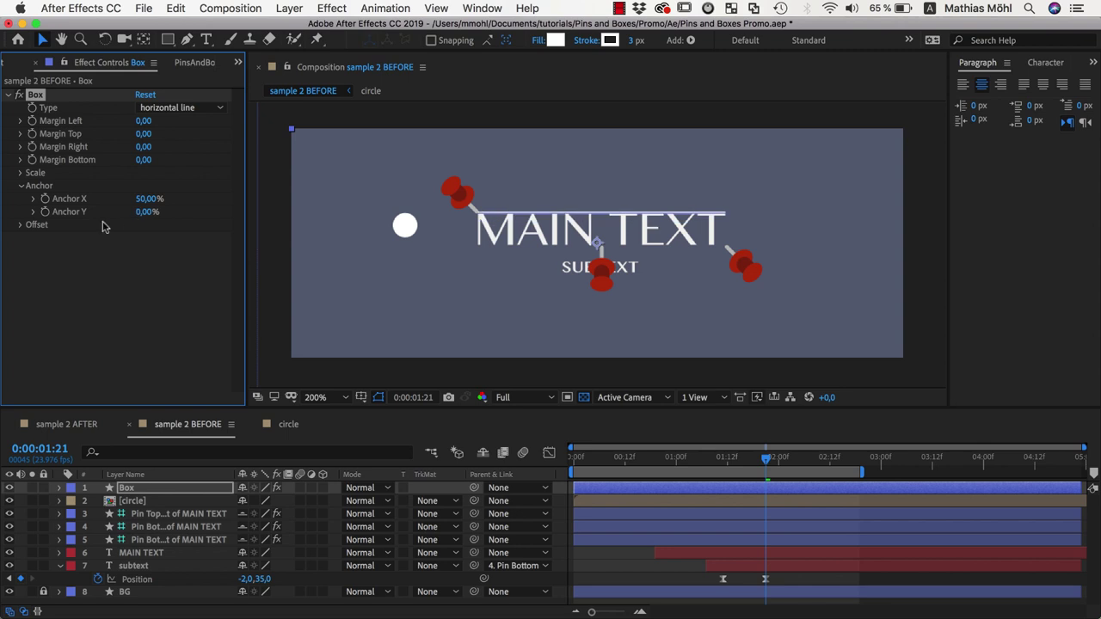
Set the Box's Margin Top and Margin Bottom to 10.
{"action": "left_click", "coordinate": [760, 220]}
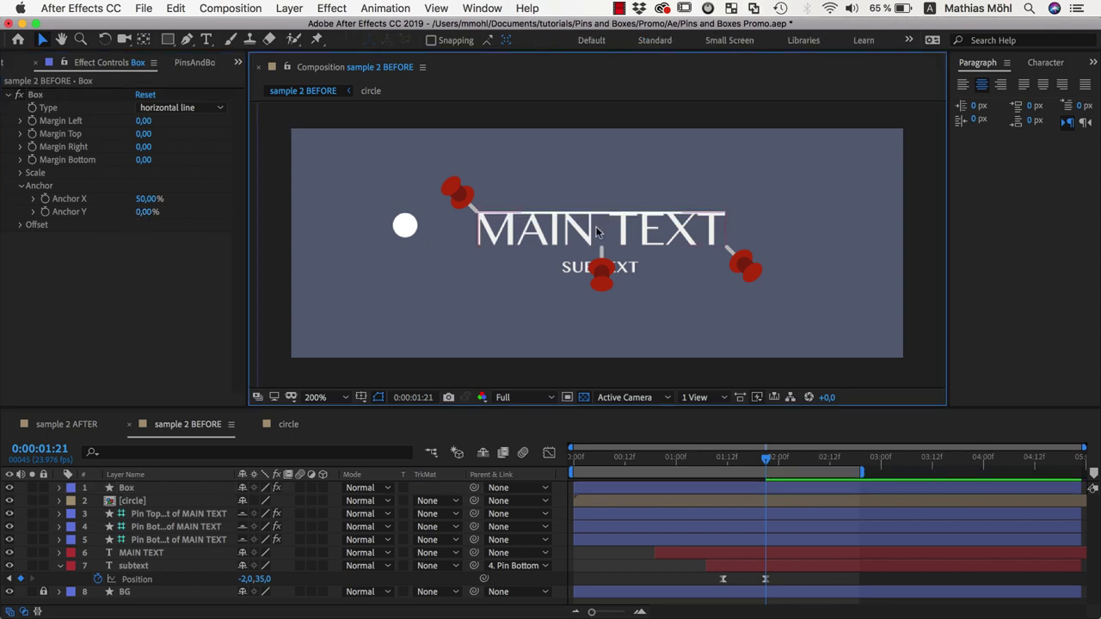
{"action": "left_click", "coordinate": [140, 219]}
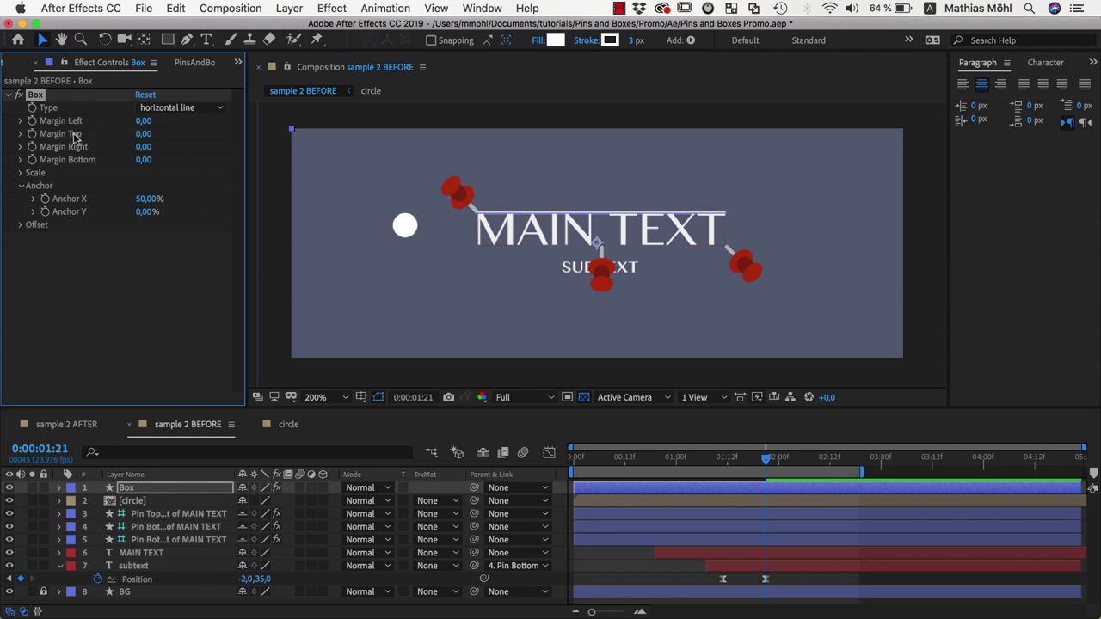
{"action": "left_click", "coordinate": [143, 135]}
{"action": "type", "text": "10"}
{"action": "key", "text": "Return"}
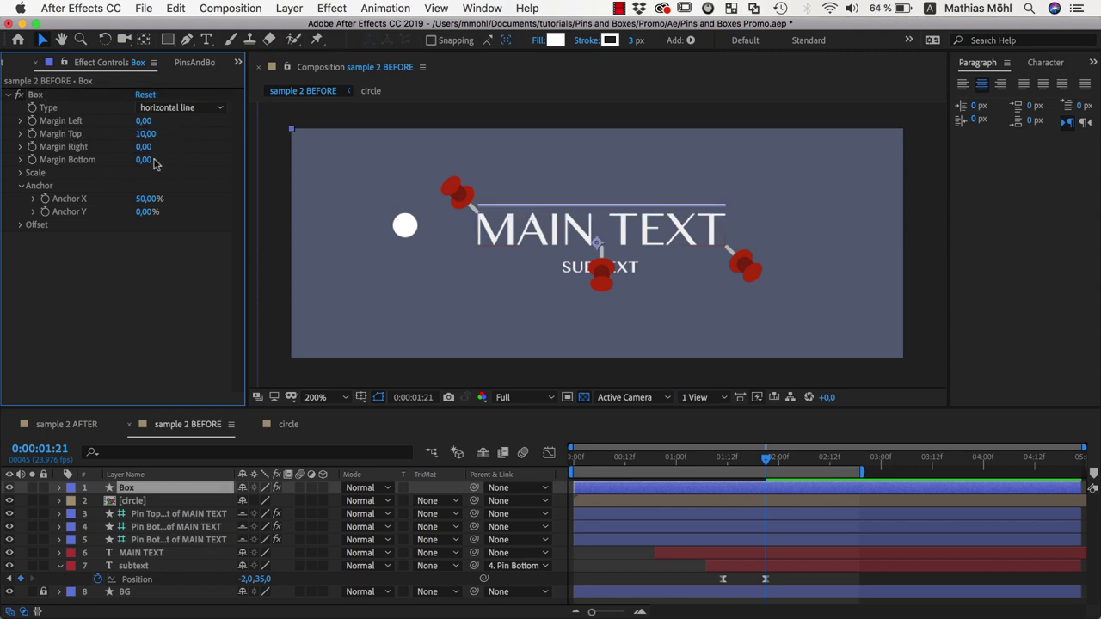
{"action": "left_click", "coordinate": [144, 160]}
{"action": "type", "text": "0"}
{"action": "type", "text": "0"}
{"action": "key", "text": "Return"}
Set the Box's Margin Right and Margin Left to 10.
{"action": "left_click", "coordinate": [654, 327]}
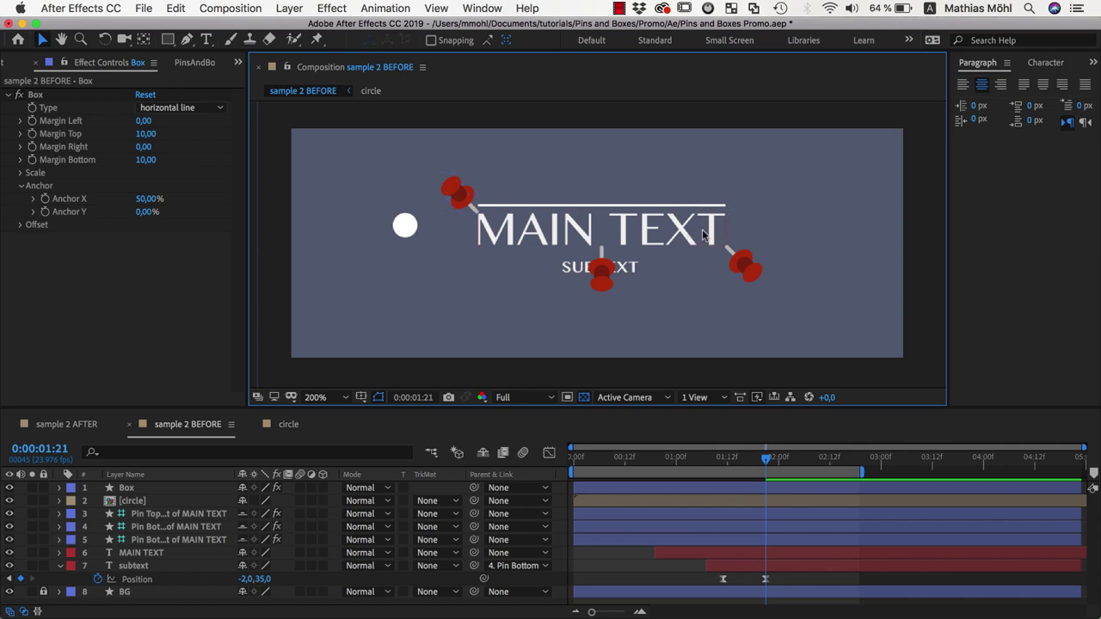
{"action": "left_click", "coordinate": [143, 147]}
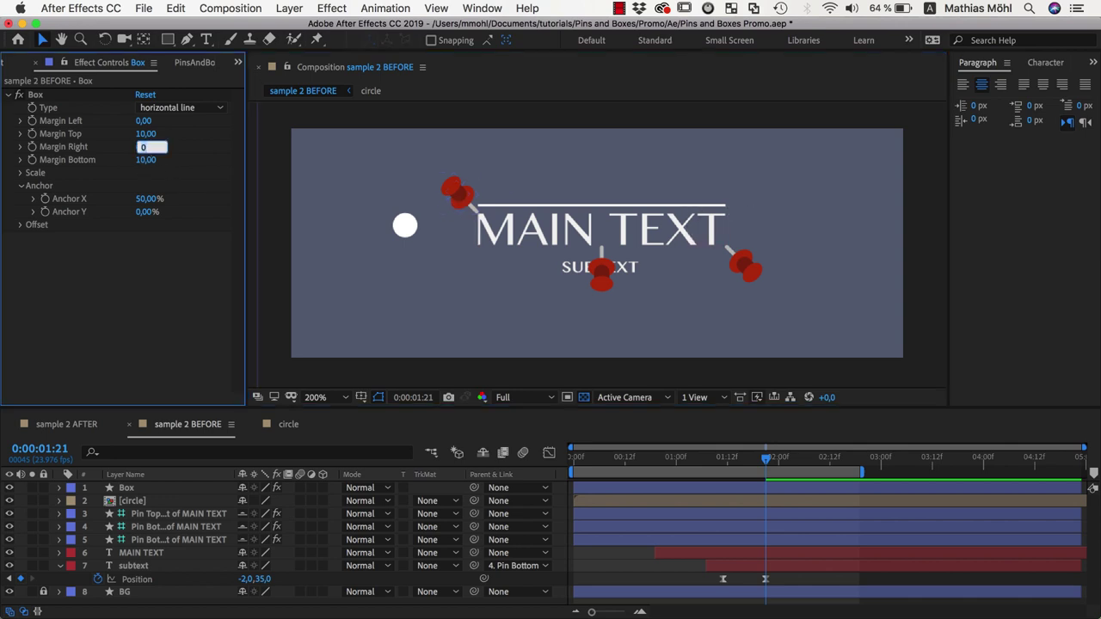
{"action": "type", "text": "10"}
{"action": "key", "text": "Return"}
{"action": "left_click", "coordinate": [700, 182]}
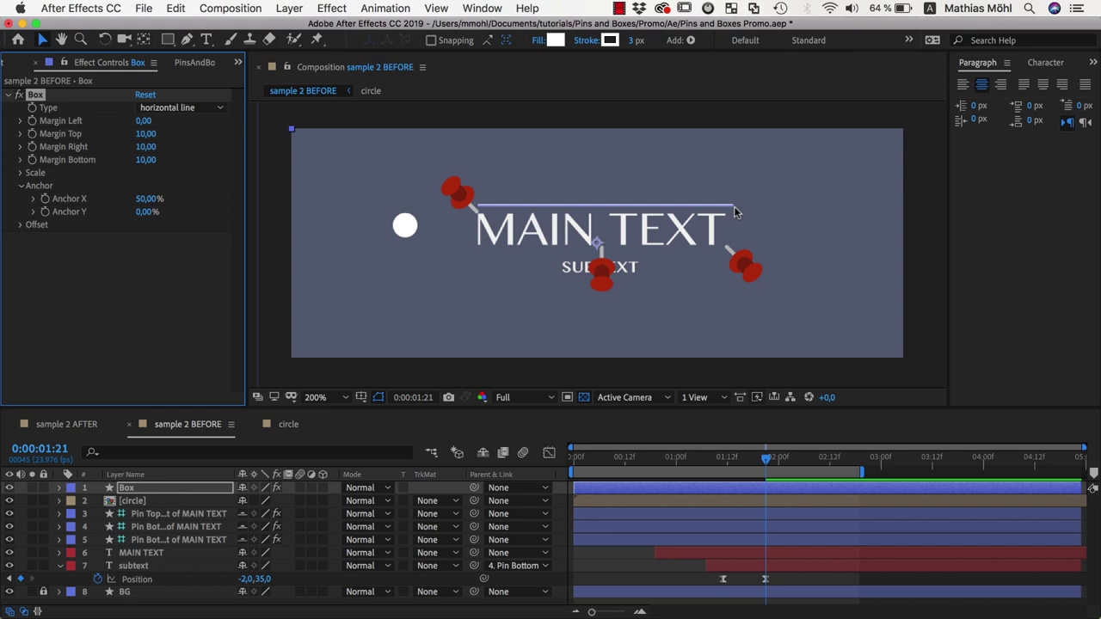
{"action": "left_click", "coordinate": [144, 121]}
{"action": "type", "text": "10"}
{"action": "key", "text": "Return"}
Hide the red pins using the PinsAndBoxes eye toggle.
{"action": "left_click", "coordinate": [170, 243]}
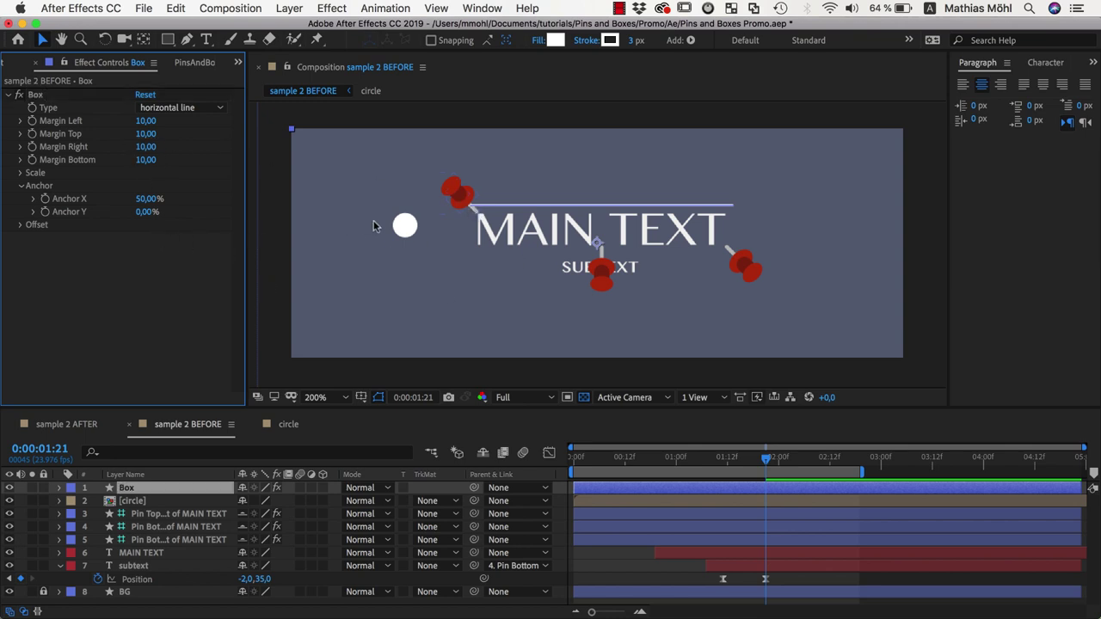
{"action": "left_click", "coordinate": [197, 63]}
{"action": "left_click", "coordinate": [42, 144]}
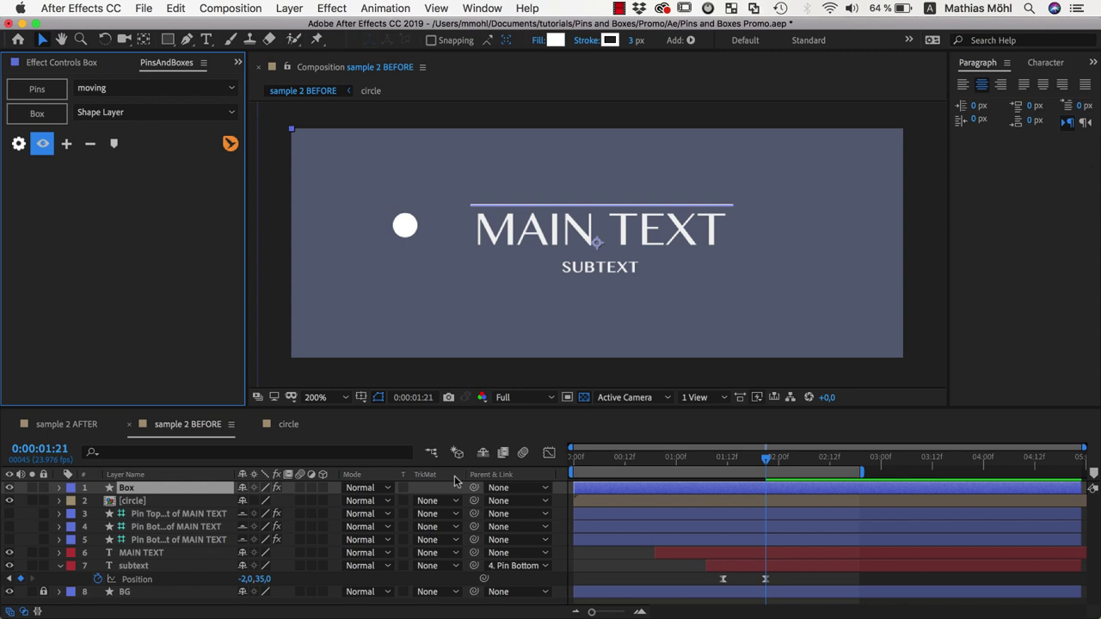
{"action": "left_click", "coordinate": [168, 488]}
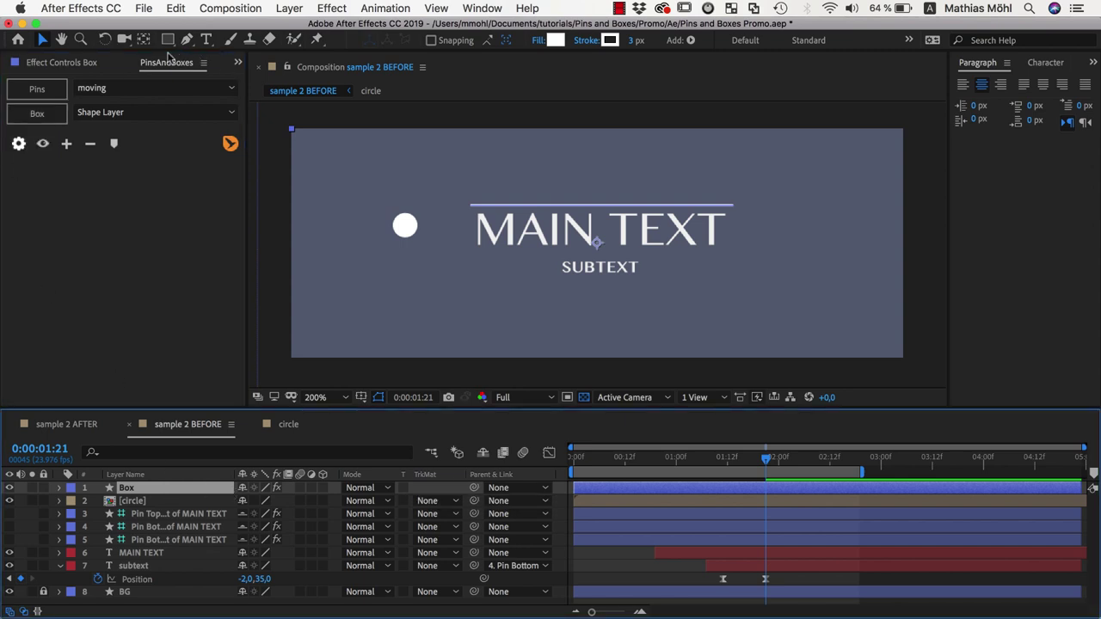
Go to 0:00:01:11 with Box effect controls shown and reveal its animated properties.
{"action": "left_click", "coordinate": [67, 62]}
{"action": "key", "text": "j"}
{"action": "key", "text": "u"}
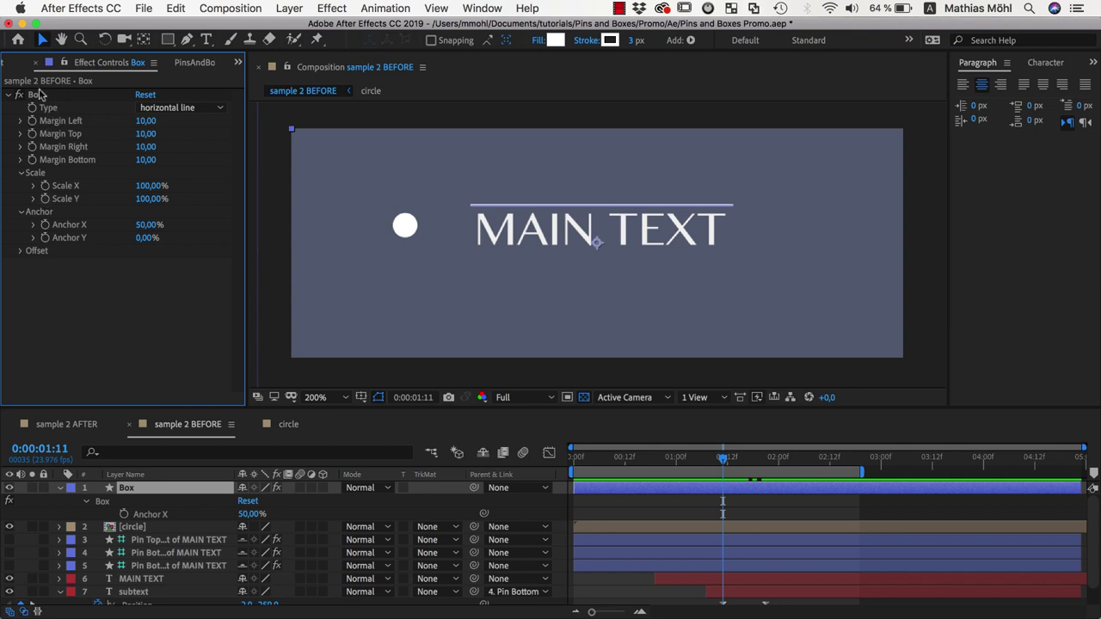
{"action": "scroll", "coordinate": [705, 533], "scroll_direction": "down", "scroll_amount": 1}
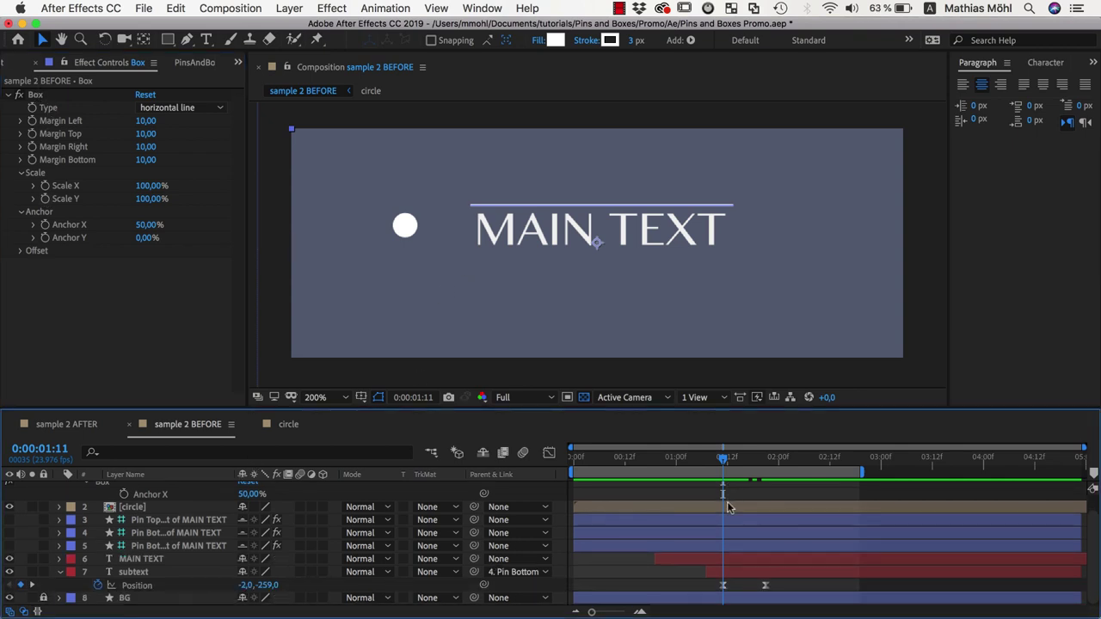
{"action": "mouse_move", "coordinate": [724, 465]}
{"action": "left_mouse_down"}
{"action": "mouse_move", "coordinate": [762, 471]}
{"action": "mouse_move", "coordinate": [744, 481]}
{"action": "mouse_move", "coordinate": [753, 486]}
{"action": "mouse_move", "coordinate": [723, 489]}
{"action": "left_mouse_up"}
{"action": "left_click", "coordinate": [45, 244]}
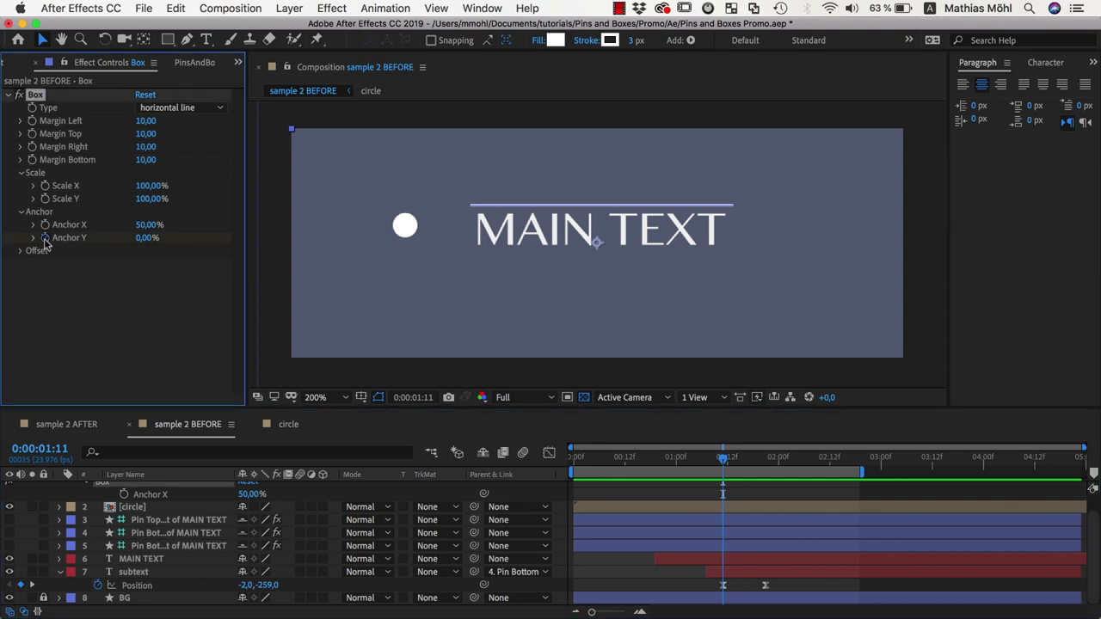
Keyframe Anchor Y at 0% at 1:11 and 50% at 0:19, undoing a Scale X trial.
{"action": "left_click", "coordinate": [45, 239]}
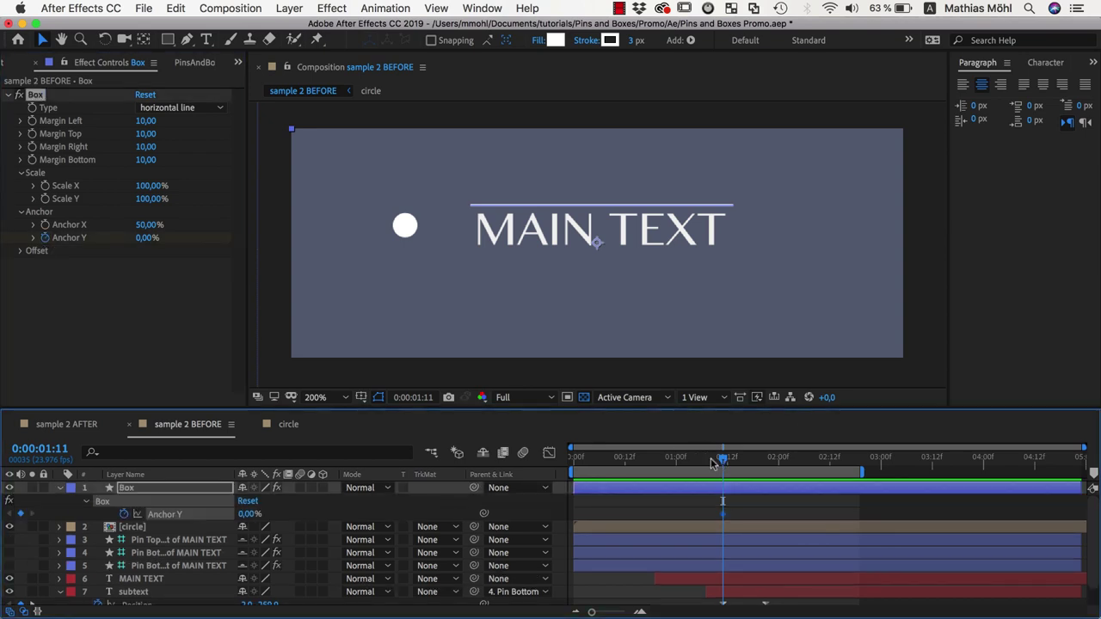
{"action": "left_click_drag", "start_coordinate": [712, 464], "coordinate": [655, 465]}
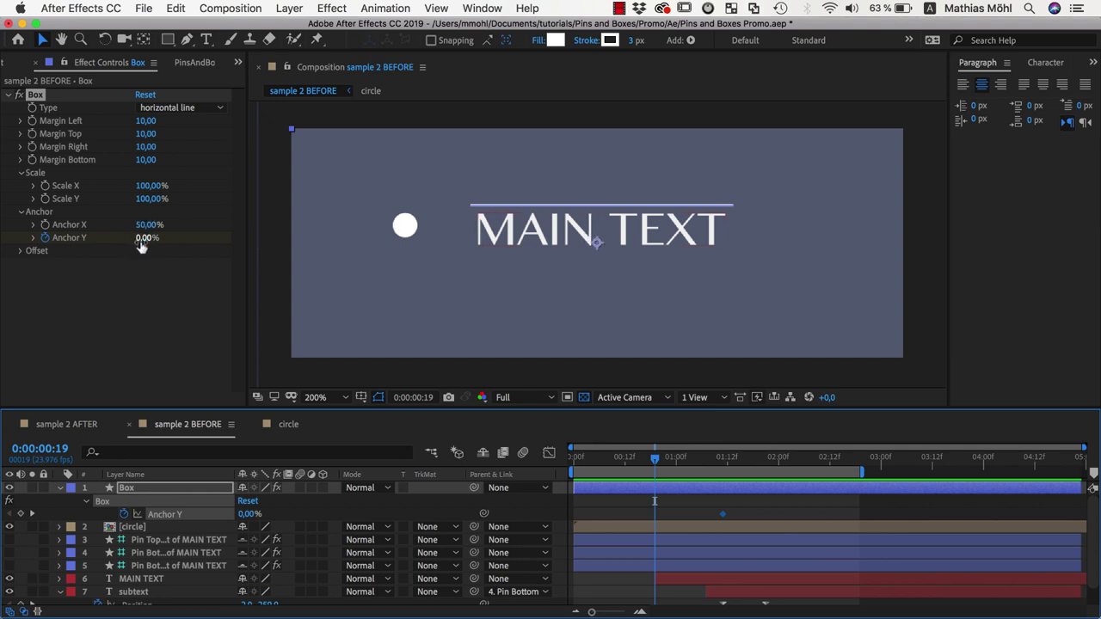
{"action": "left_click_drag", "start_coordinate": [144, 246], "coordinate": [185, 246]}
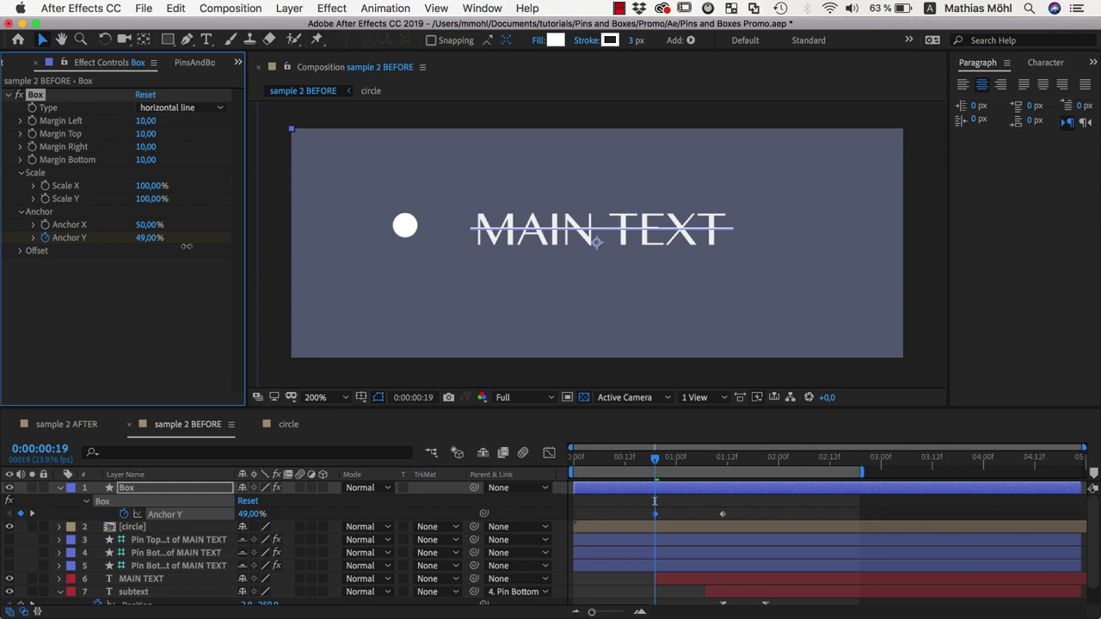
{"action": "mouse_move", "coordinate": [656, 462]}
{"action": "left_mouse_down"}
{"action": "mouse_move", "coordinate": [680, 462]}
{"action": "mouse_move", "coordinate": [654, 475]}
{"action": "left_mouse_up"}
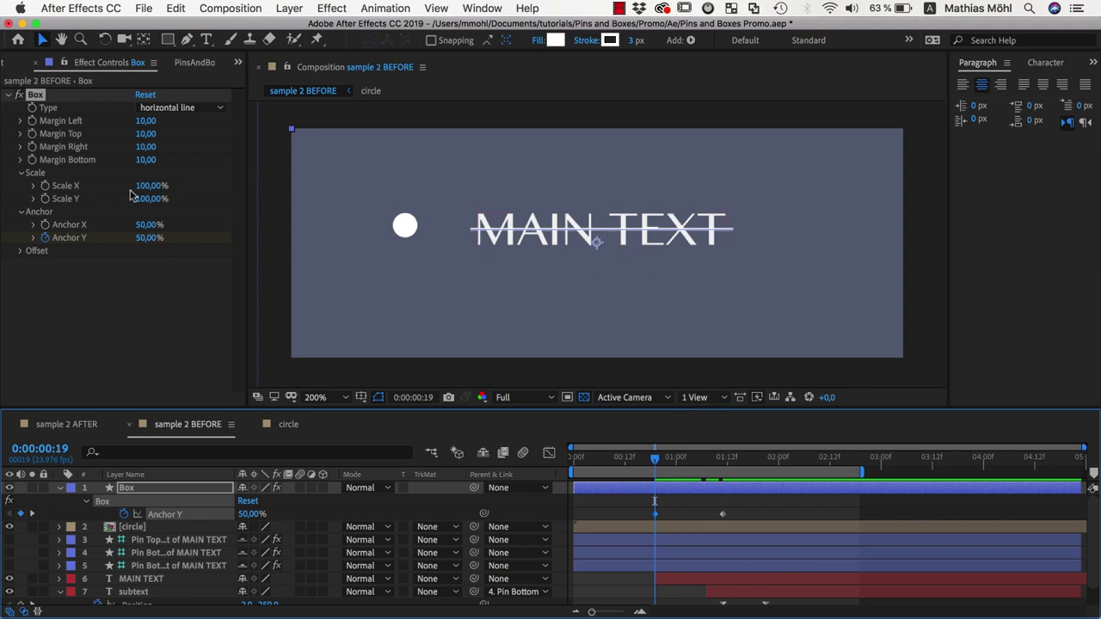
{"action": "mouse_move", "coordinate": [148, 186]}
{"action": "left_mouse_down"}
{"action": "mouse_move", "coordinate": [136, 186]}
{"action": "mouse_move", "coordinate": [185, 188]}
{"action": "left_mouse_up"}
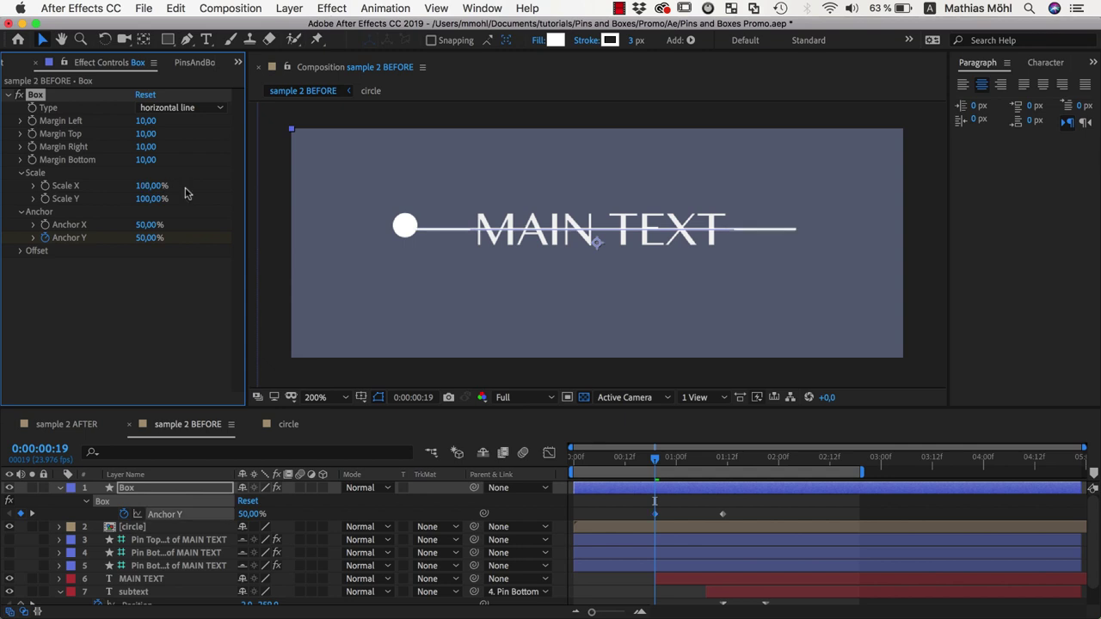
{"action": "key", "text": "ctrl+z"}
{"action": "key", "text": "ctrl+z"}
Keyframe the line's Scale X from 0% at 0:00:00:05 to 100% at 0:00:00:19.
{"action": "left_click", "coordinate": [47, 187]}
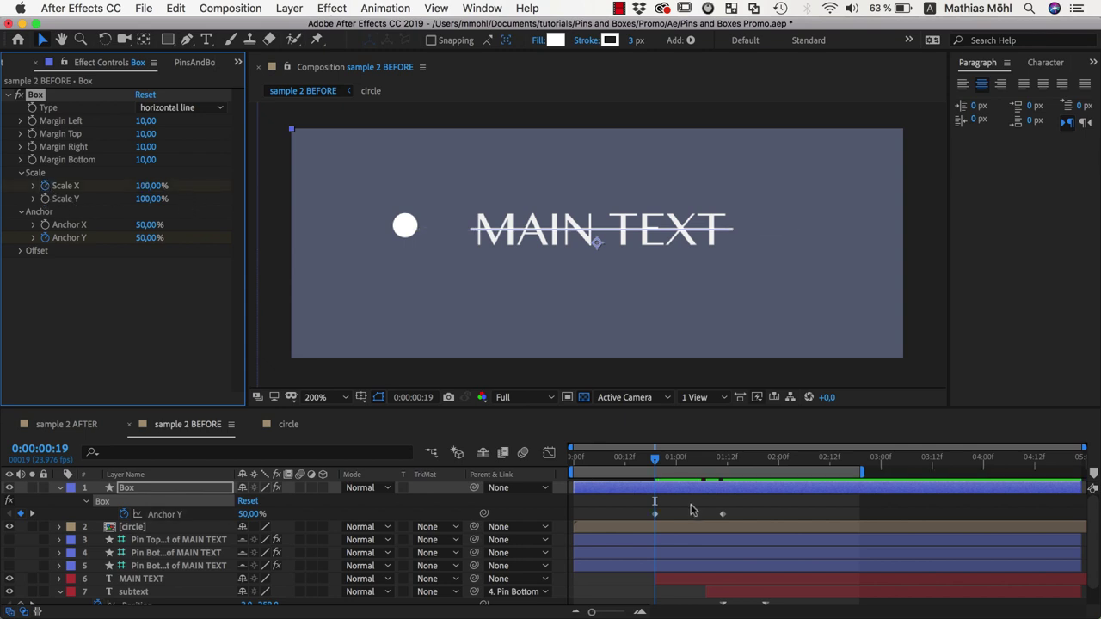
{"action": "left_click", "coordinate": [571, 461]}
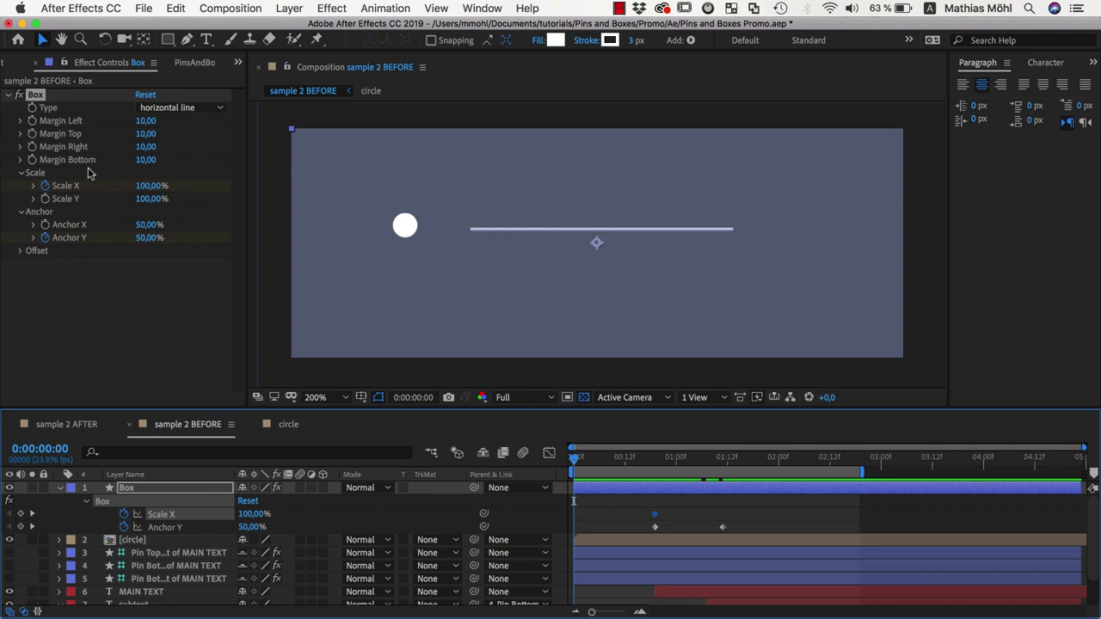
{"action": "left_click_drag", "start_coordinate": [574, 460], "coordinate": [593, 465]}
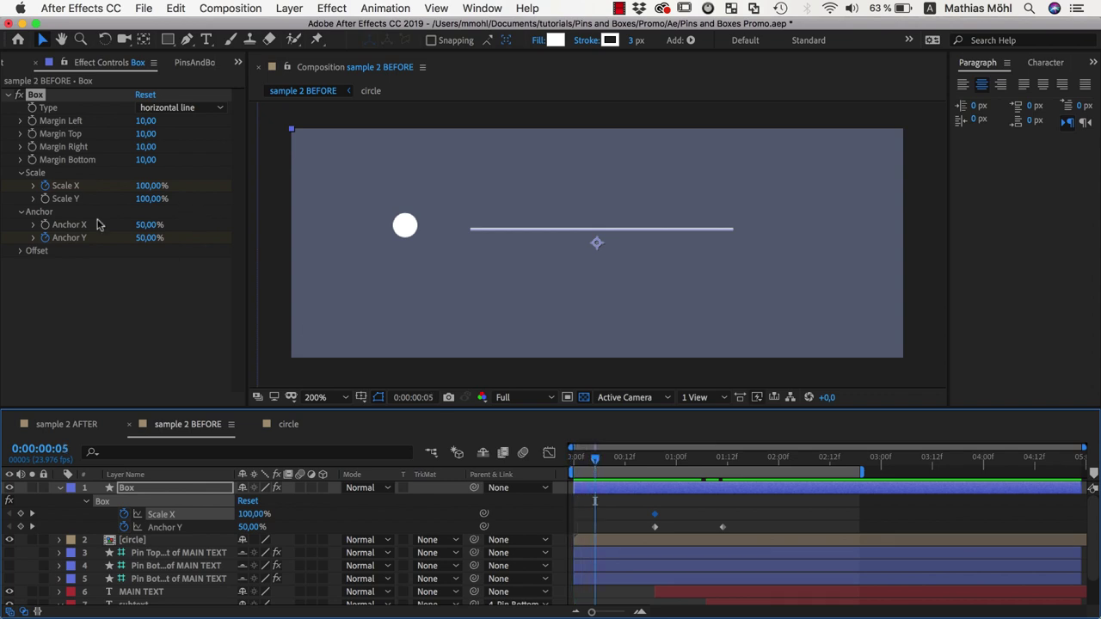
{"action": "left_click", "coordinate": [153, 186]}
{"action": "type", "text": "0"}
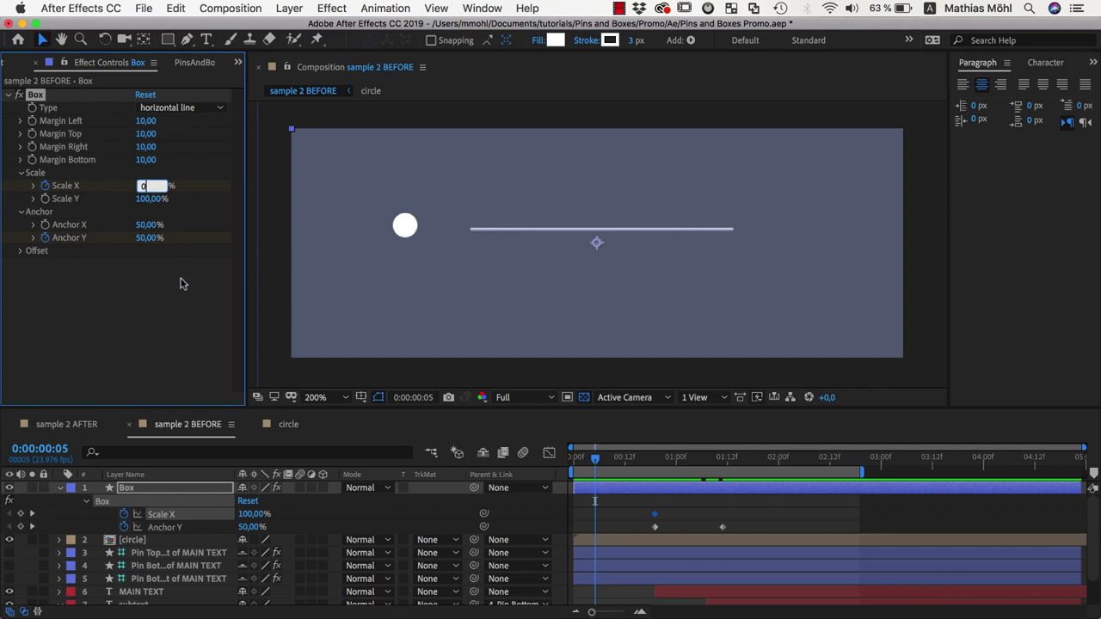
{"action": "key", "text": "Return"}
{"action": "mouse_move", "coordinate": [595, 462]}
{"action": "left_mouse_down"}
{"action": "mouse_move", "coordinate": [705, 468]}
{"action": "mouse_move", "coordinate": [612, 464]}
{"action": "mouse_move", "coordinate": [682, 468]}
{"action": "mouse_move", "coordinate": [656, 468]}
{"action": "left_mouse_up"}
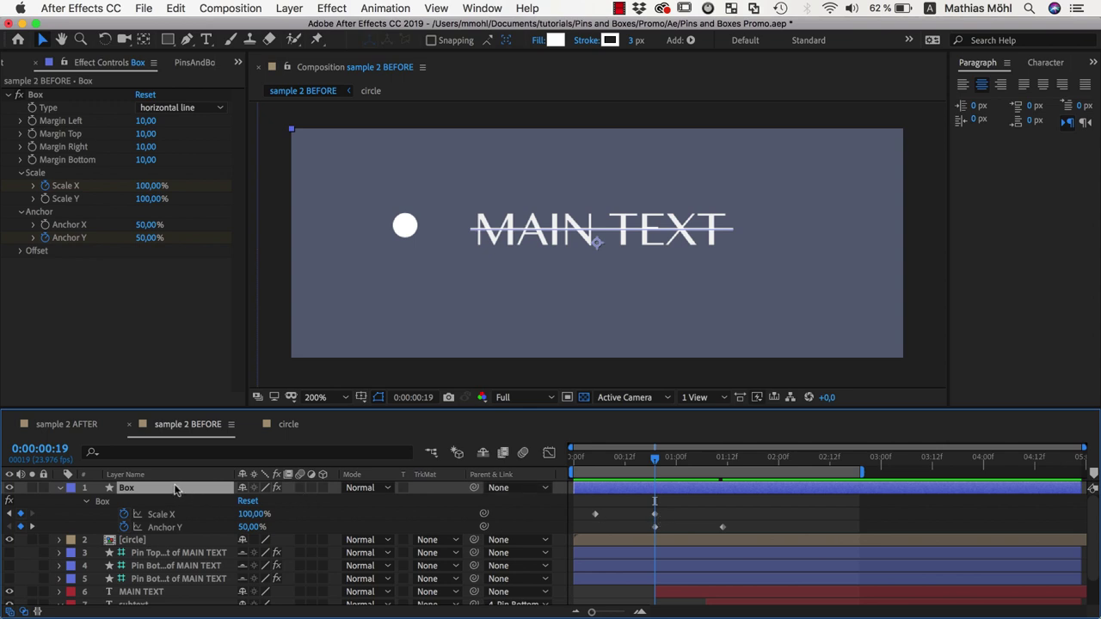
Rename the line 'upper line' and duplicate it as 'lower line'.
{"action": "key", "text": "Return"}
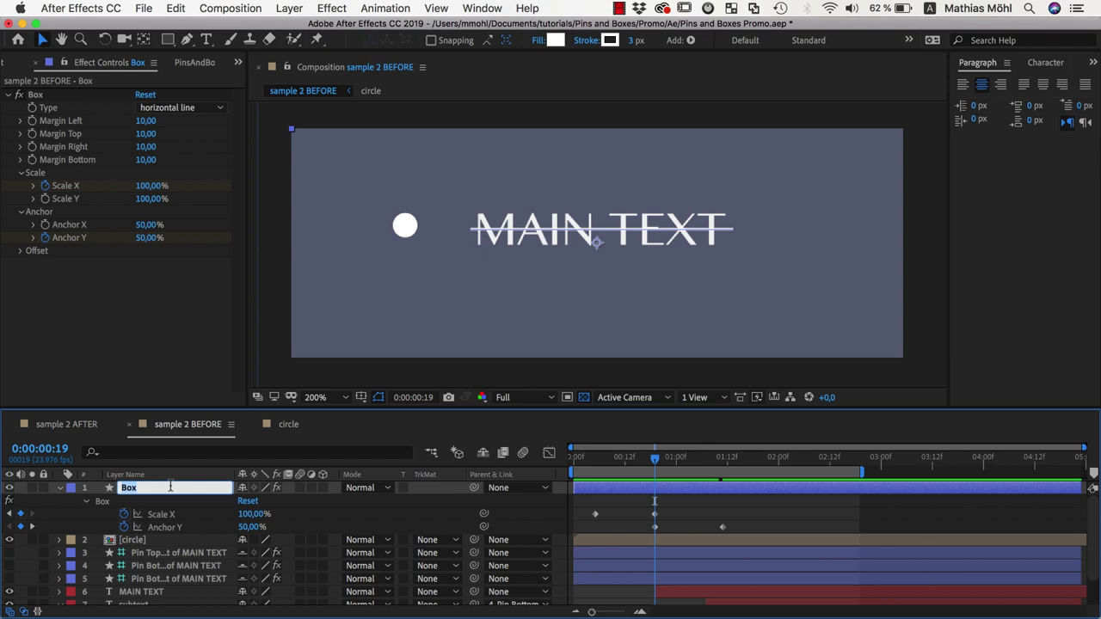
{"action": "type", "text": "upper line"}
{"action": "key", "text": "Return"}
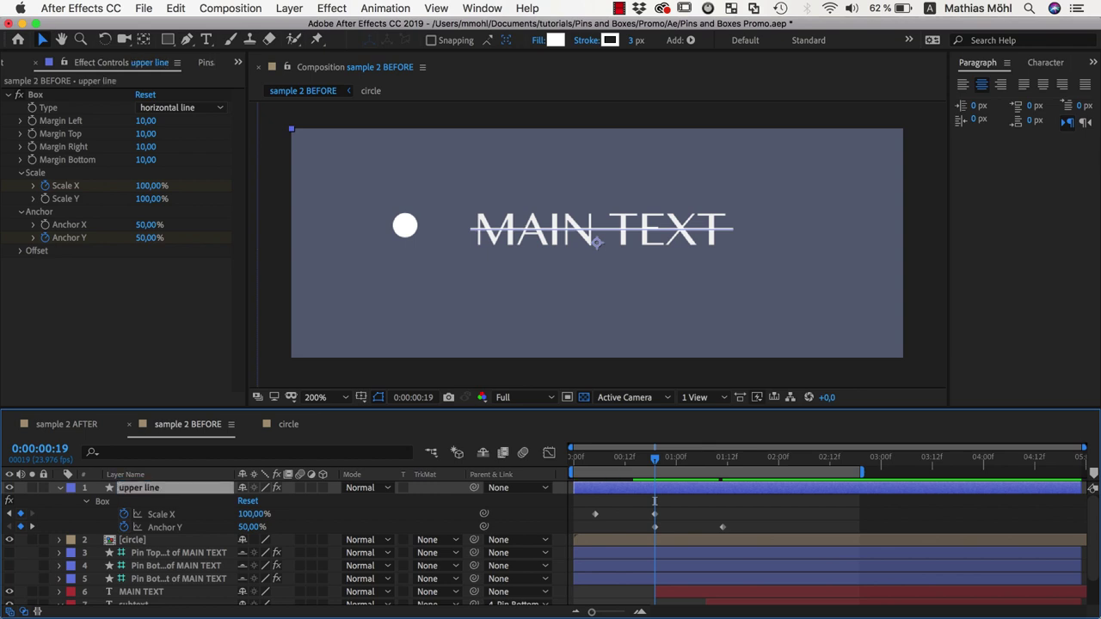
{"action": "key", "text": "ctrl+d"}
{"action": "key", "text": "Return"}
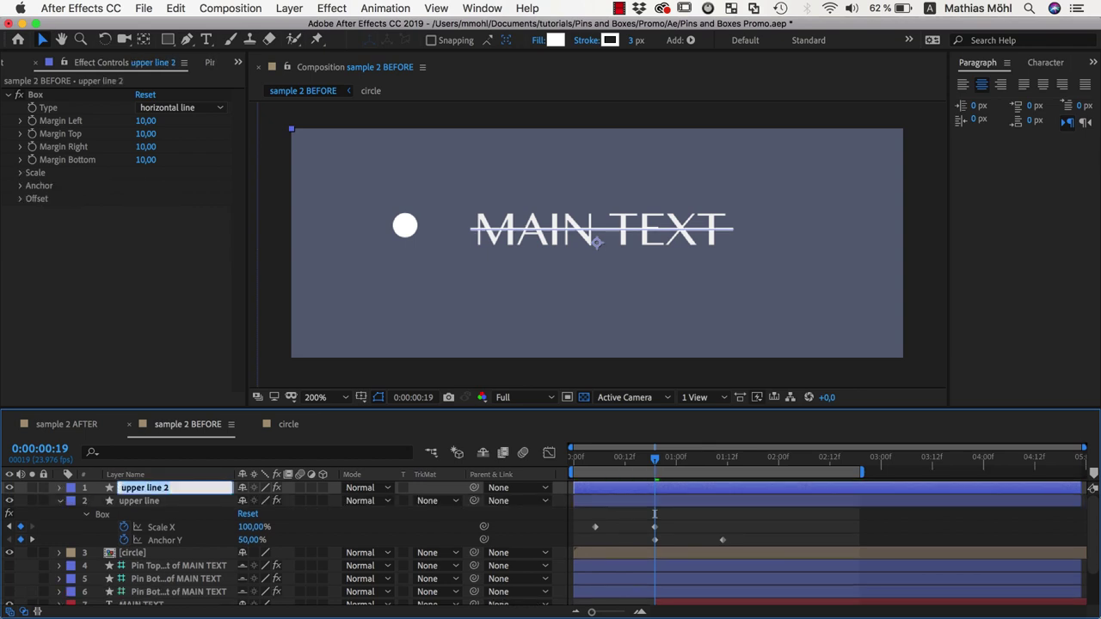
{"action": "type", "text": "low"}
{"action": "key", "text": "Return"}
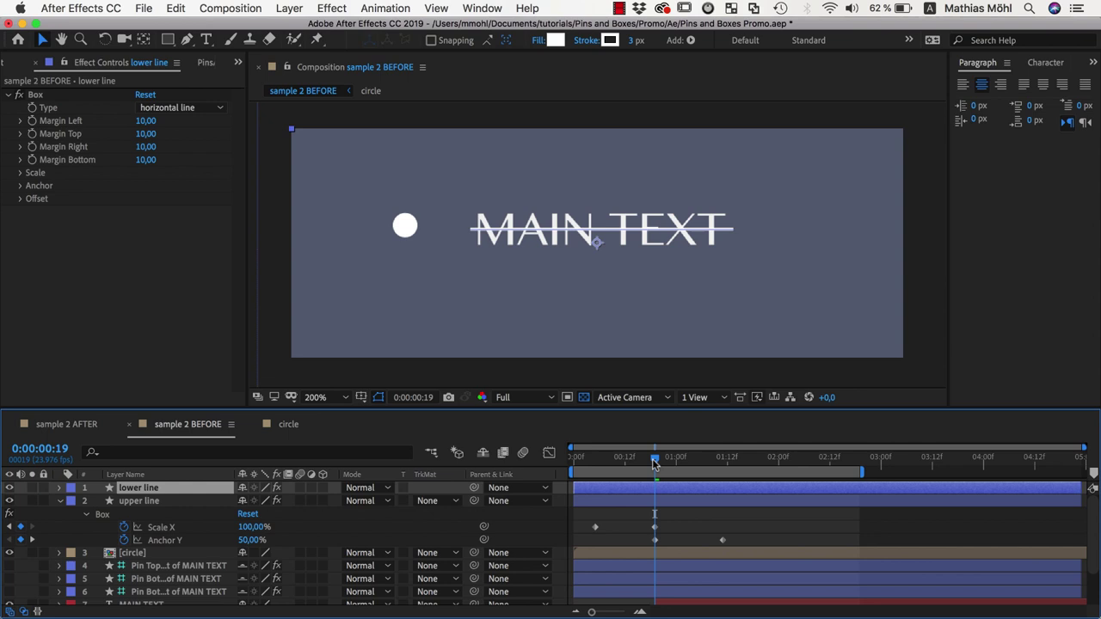
Set the lower line's 1:11 Anchor Y keyframe to 100%, below MAIN TEXT, and play back.
{"action": "left_click_drag", "start_coordinate": [655, 462], "coordinate": [714, 468]}
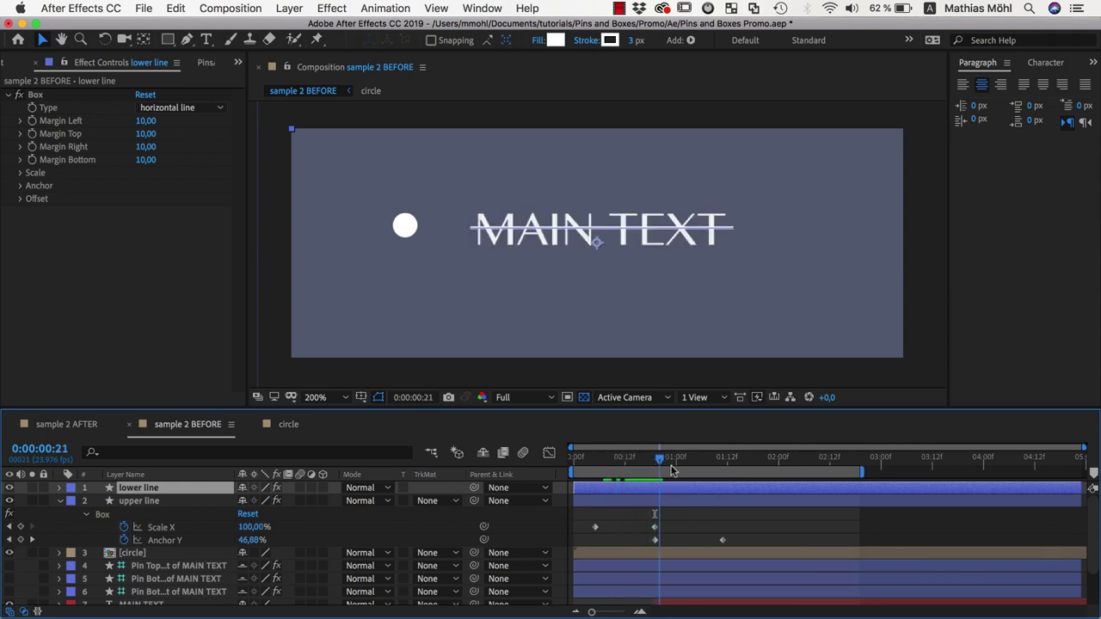
{"action": "left_click_drag", "start_coordinate": [715, 469], "coordinate": [723, 469]}
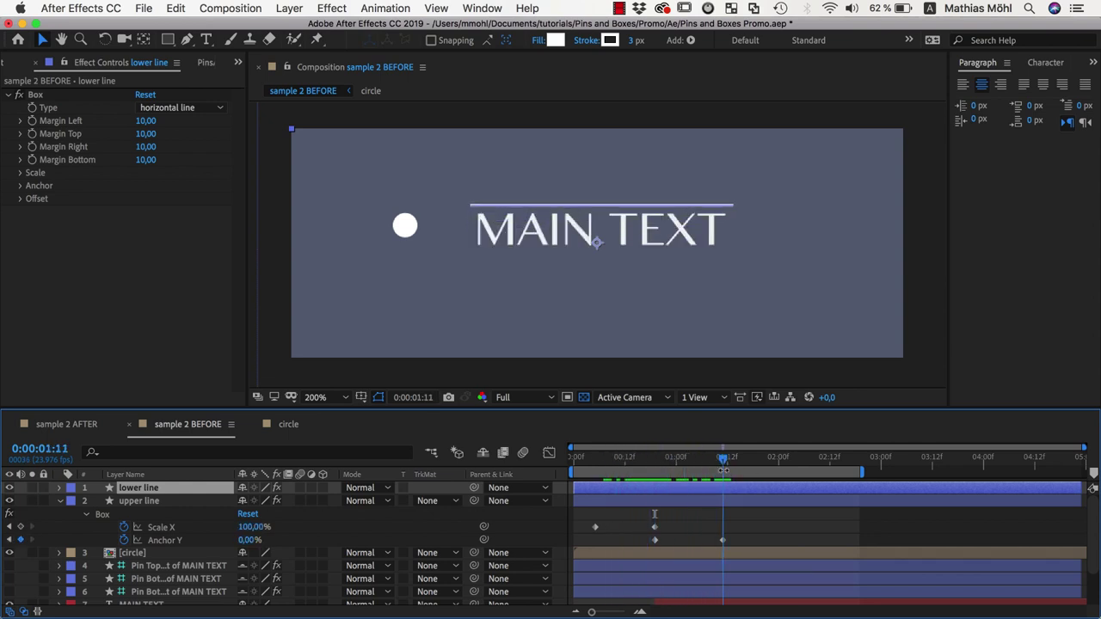
{"action": "left_click", "coordinate": [169, 540]}
{"action": "left_click", "coordinate": [146, 489]}
{"action": "key", "text": "u"}
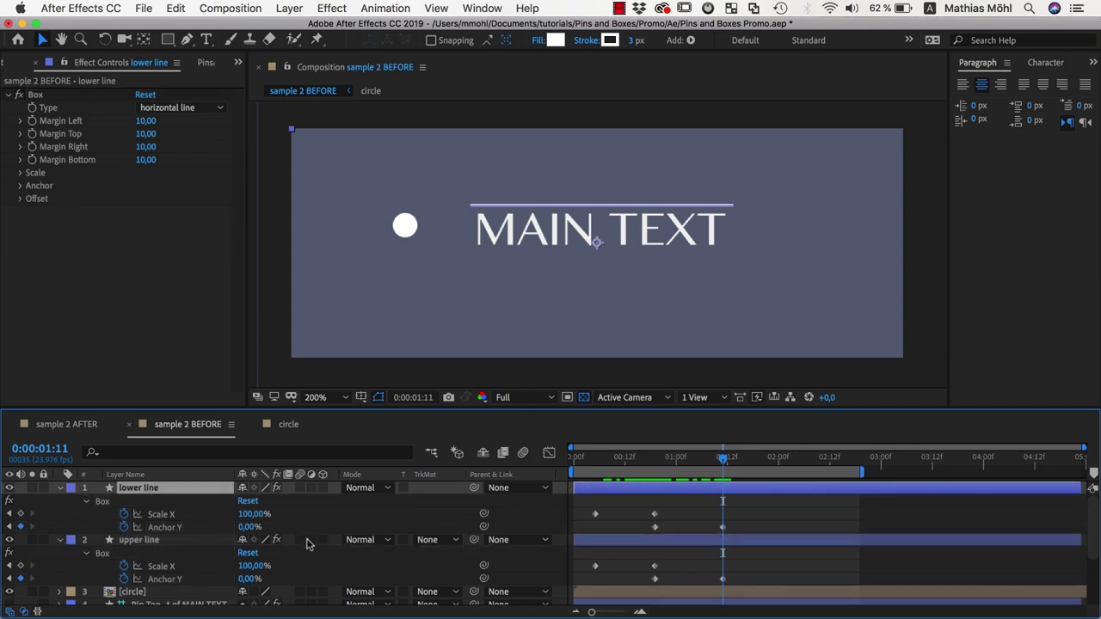
{"action": "left_click_drag", "start_coordinate": [247, 528], "coordinate": [534, 464]}
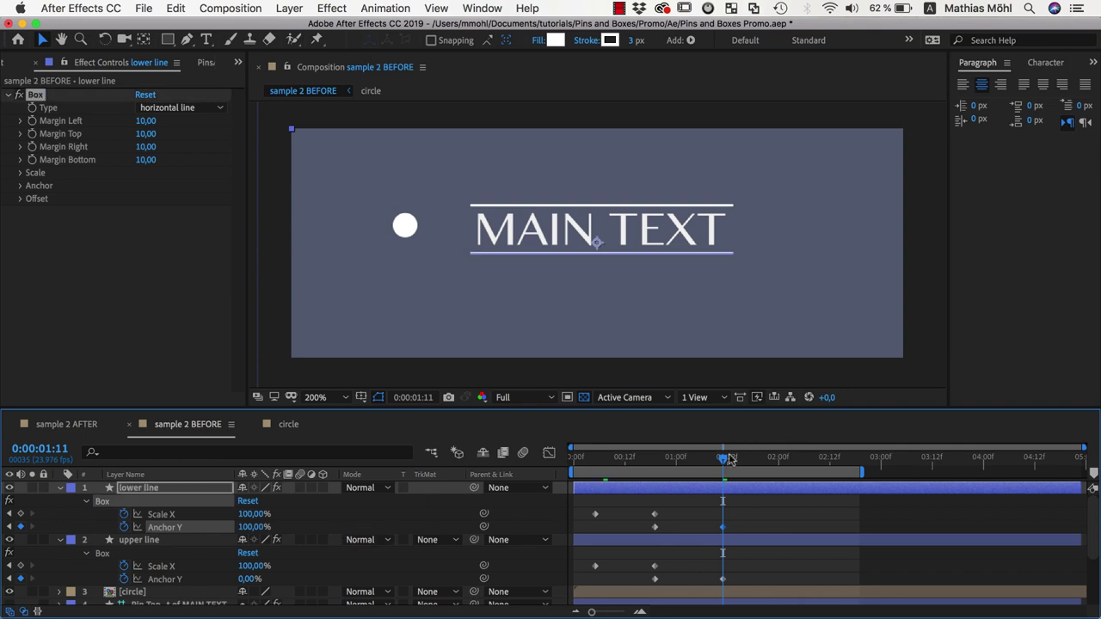
{"action": "left_click_drag", "start_coordinate": [729, 460], "coordinate": [557, 453]}
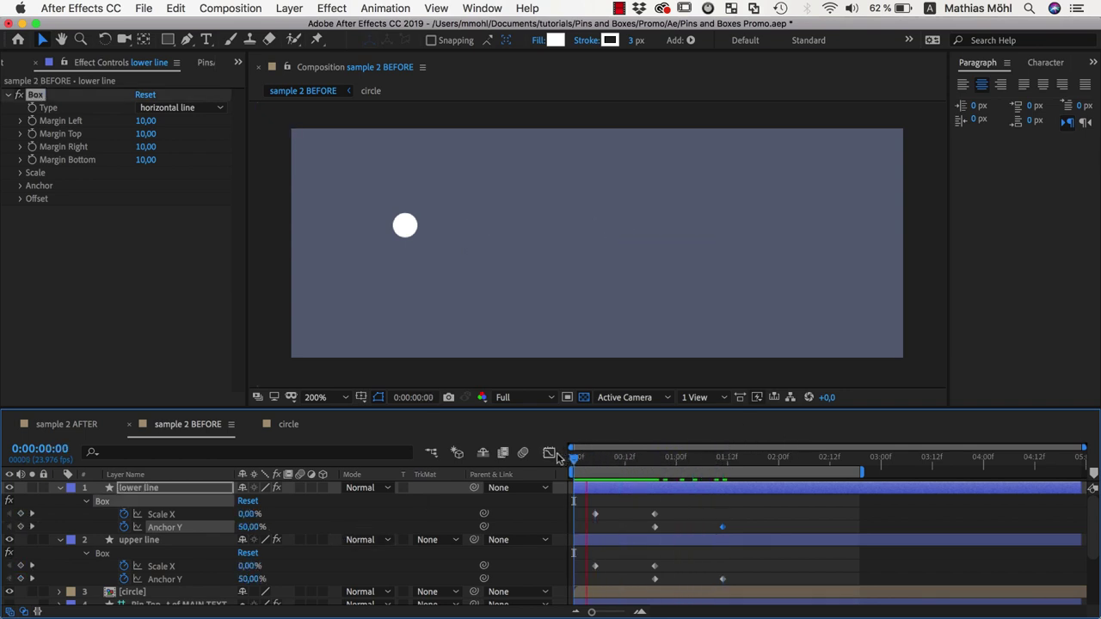
{"action": "key", "text": "space"}
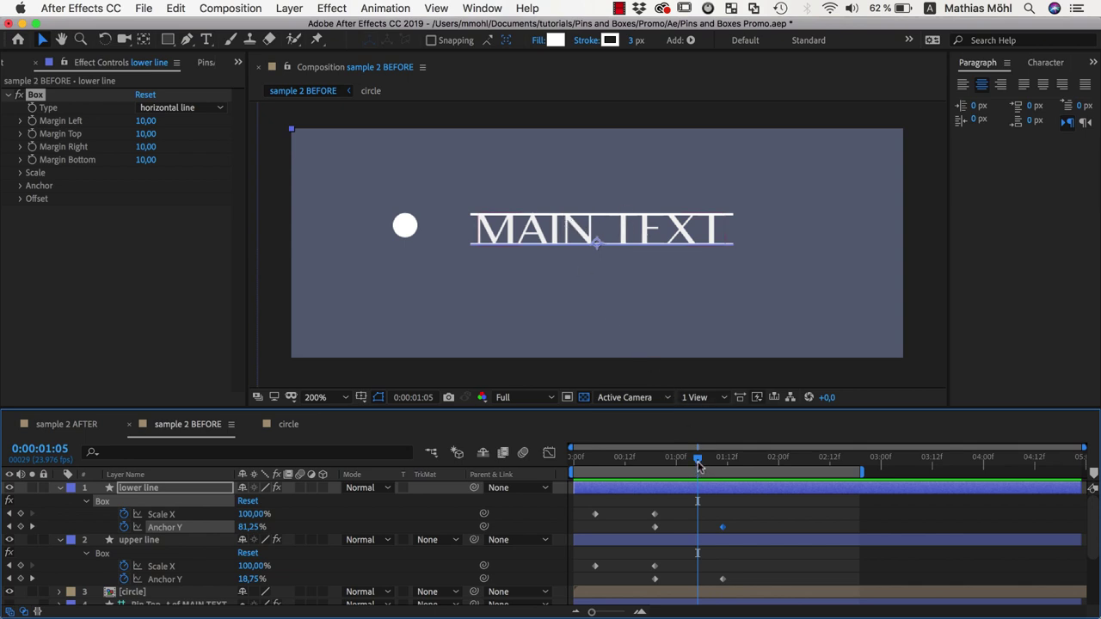
Duplicate the lower line as a layer named 'matte' and set its Box Type to box.
{"action": "left_click_drag", "start_coordinate": [699, 465], "coordinate": [672, 465]}
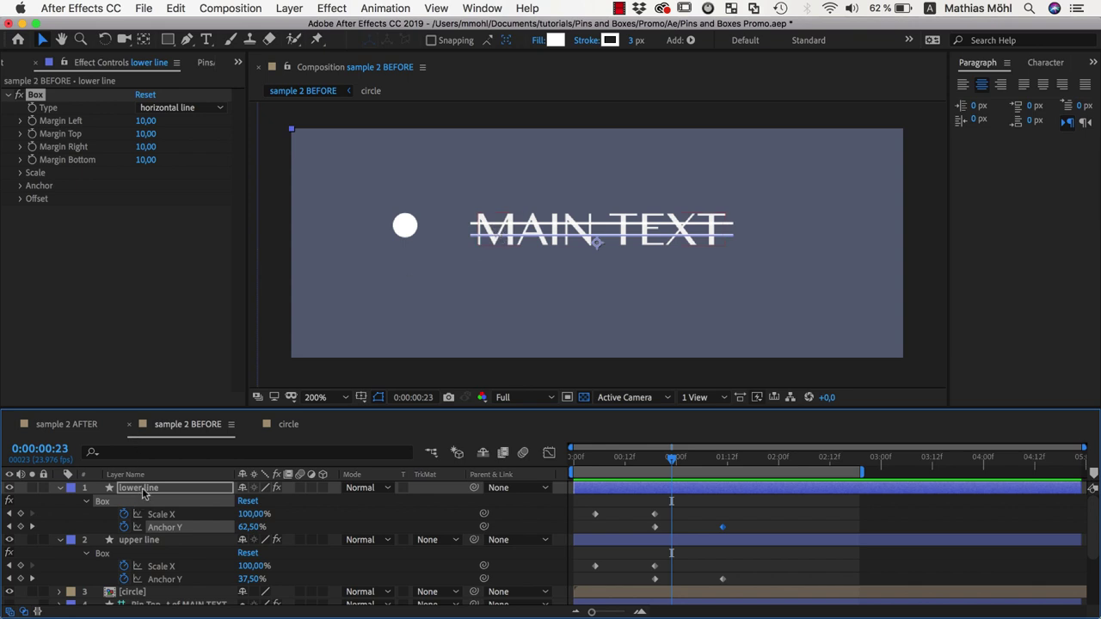
{"action": "key", "text": "Return"}
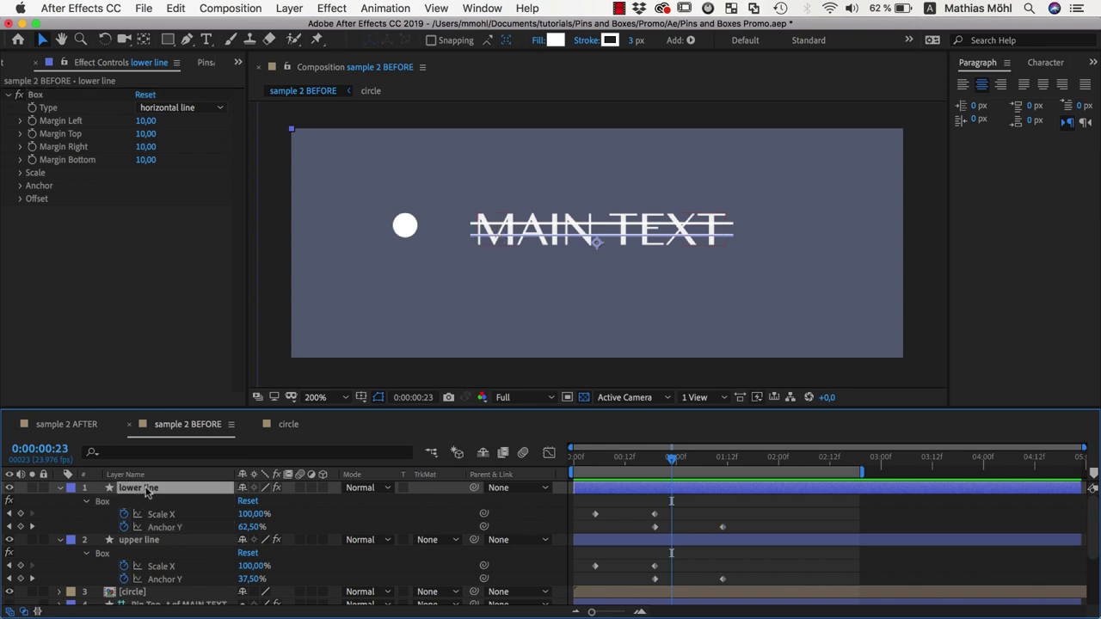
{"action": "key", "text": "ctrl+d"}
{"action": "key", "text": "Return"}
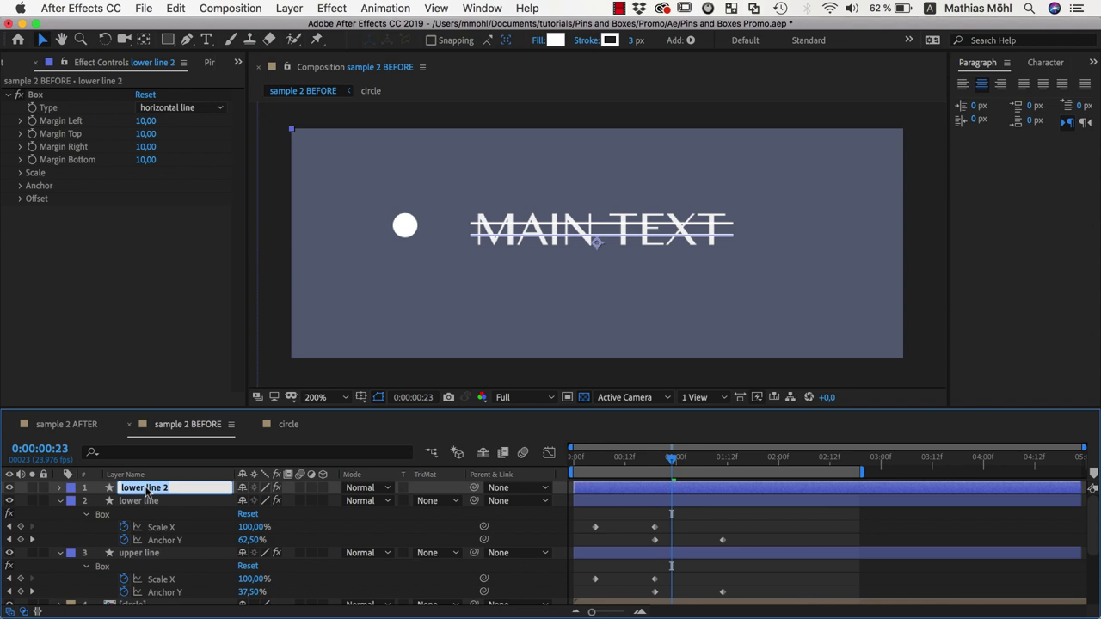
{"action": "type", "text": "matte"}
{"action": "key", "text": "Return"}
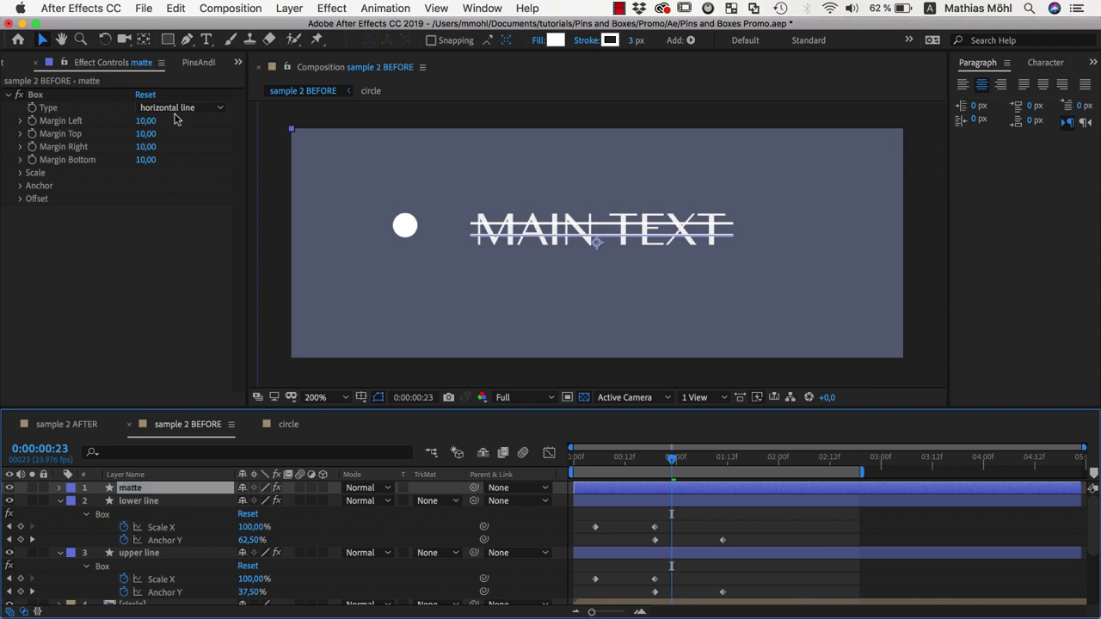
{"action": "left_click", "coordinate": [163, 109]}
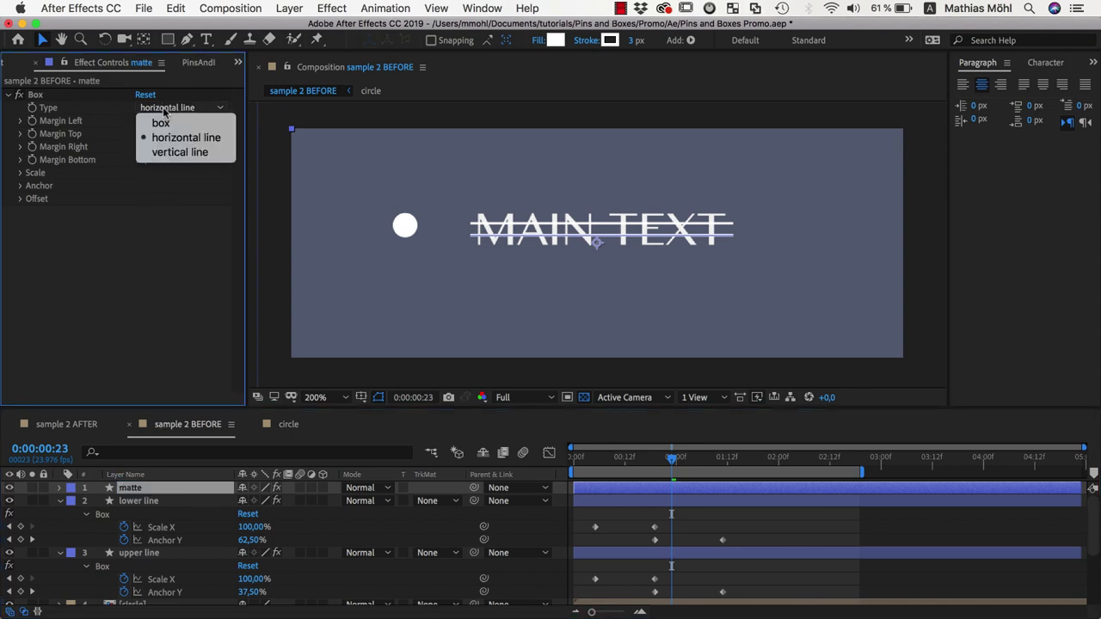
{"action": "left_click", "coordinate": [166, 122]}
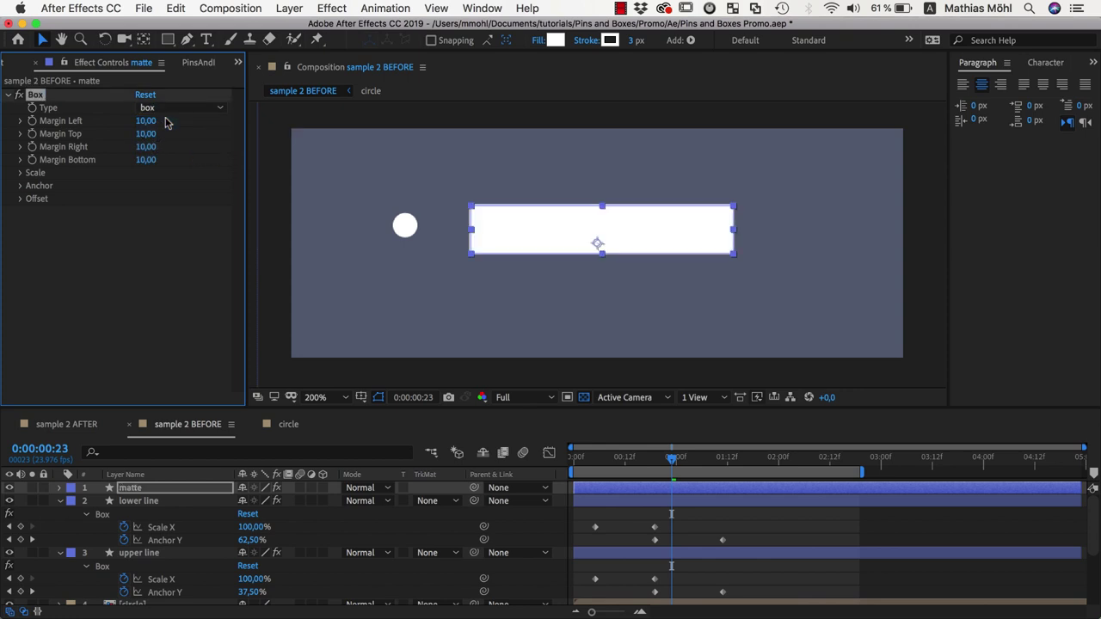
{"action": "key", "text": "ctrl+grave"}
Keyframe the matte's Scale Y, starting at 0% so the box grows in height.
{"action": "mouse_move", "coordinate": [672, 468]}
{"action": "left_mouse_down"}
{"action": "mouse_move", "coordinate": [583, 472]}
{"action": "mouse_move", "coordinate": [711, 477]}
{"action": "mouse_move", "coordinate": [654, 479]}
{"action": "left_mouse_up"}
{"action": "scroll", "coordinate": [659, 516], "scroll_direction": "down", "scroll_amount": 1}
{"action": "scroll", "coordinate": [662, 533], "scroll_direction": "up", "scroll_amount": 1}
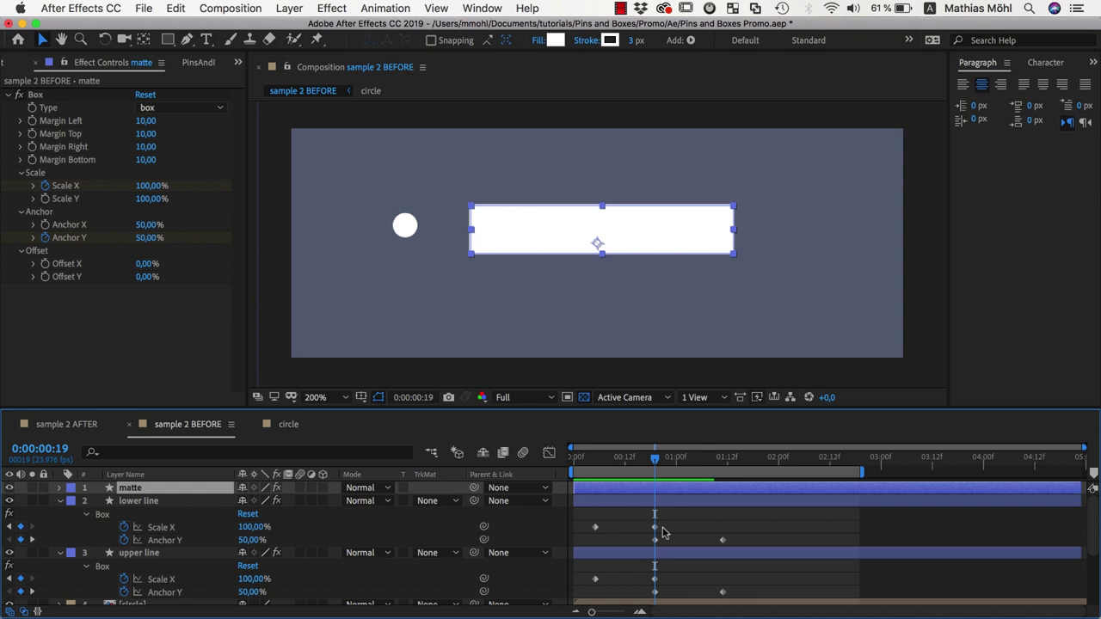
{"action": "left_click", "coordinate": [148, 501]}
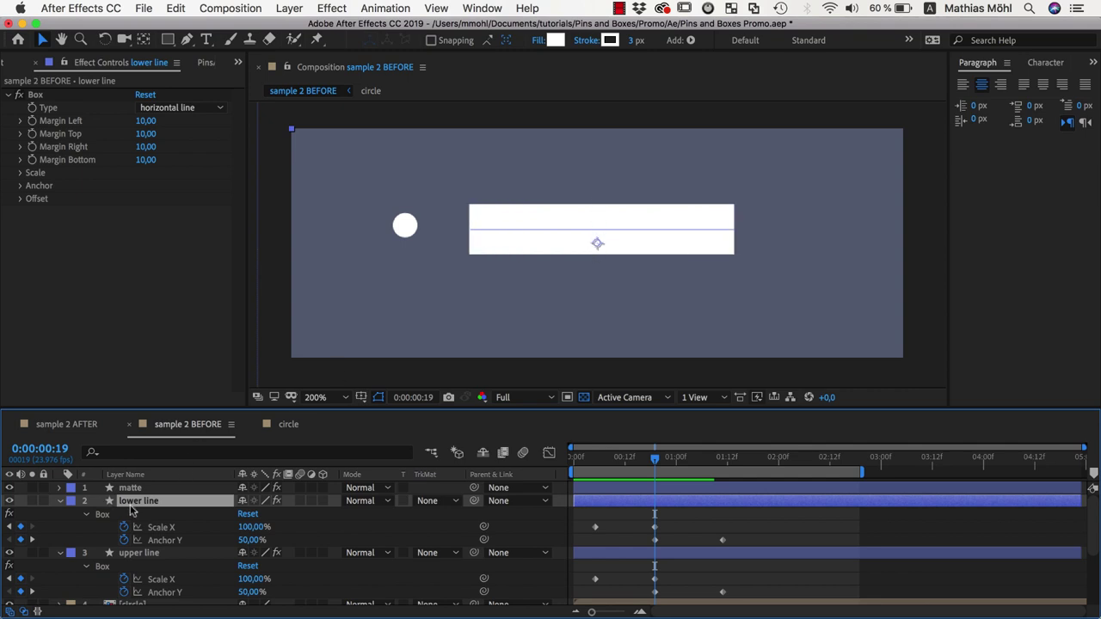
{"action": "left_click", "coordinate": [133, 487]}
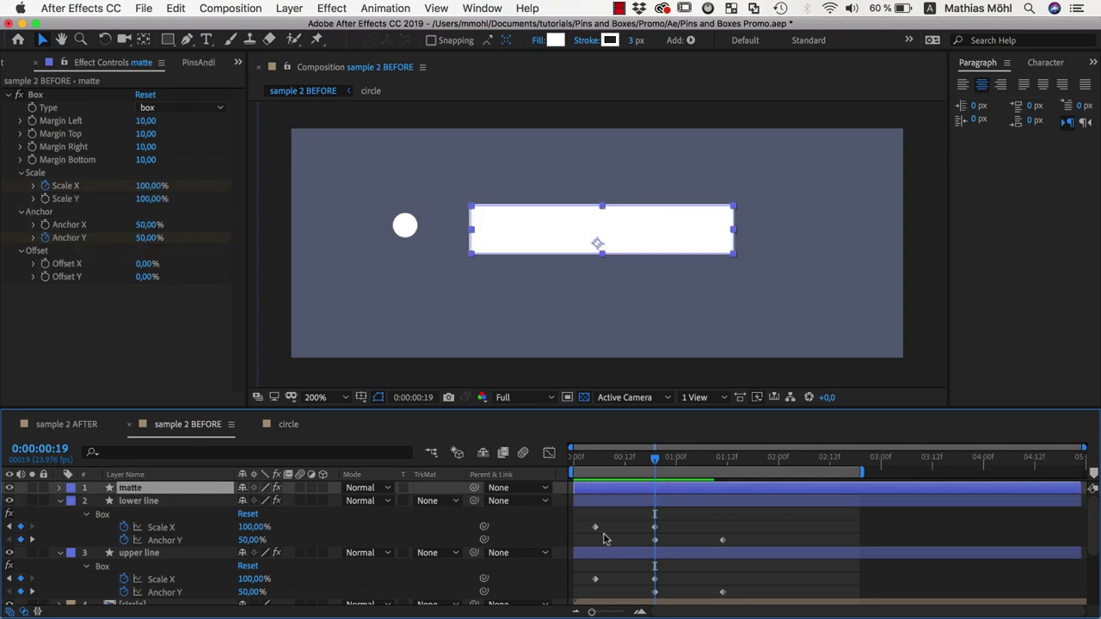
{"action": "left_click", "coordinate": [45, 199]}
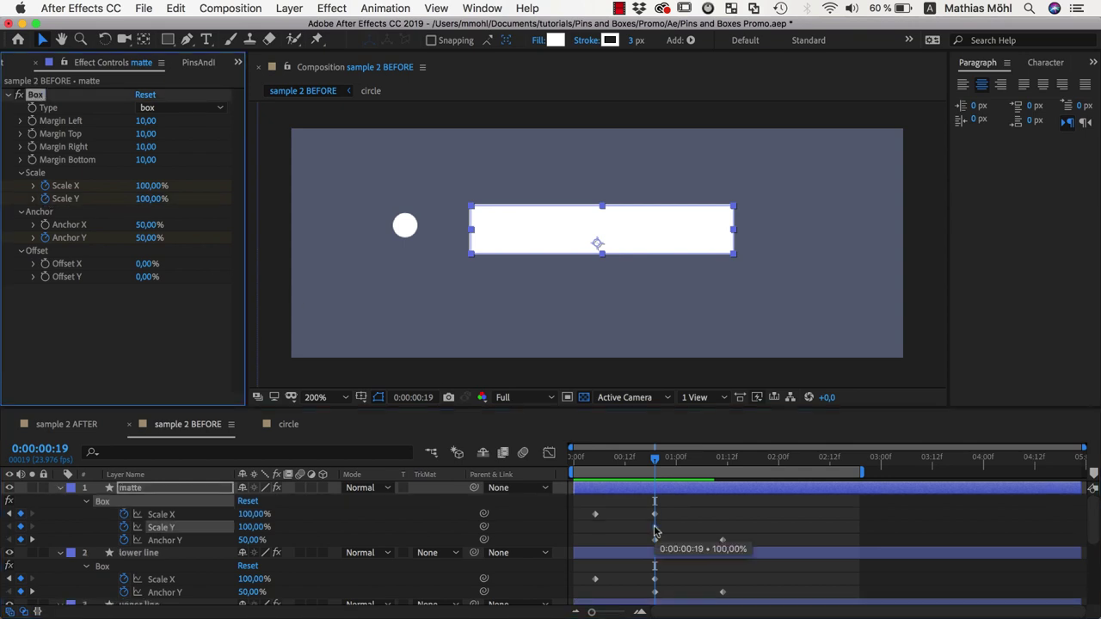
{"action": "left_click_drag", "start_coordinate": [654, 528], "coordinate": [722, 535]}
{"action": "left_click_drag", "start_coordinate": [150, 199], "coordinate": [47, 186]}
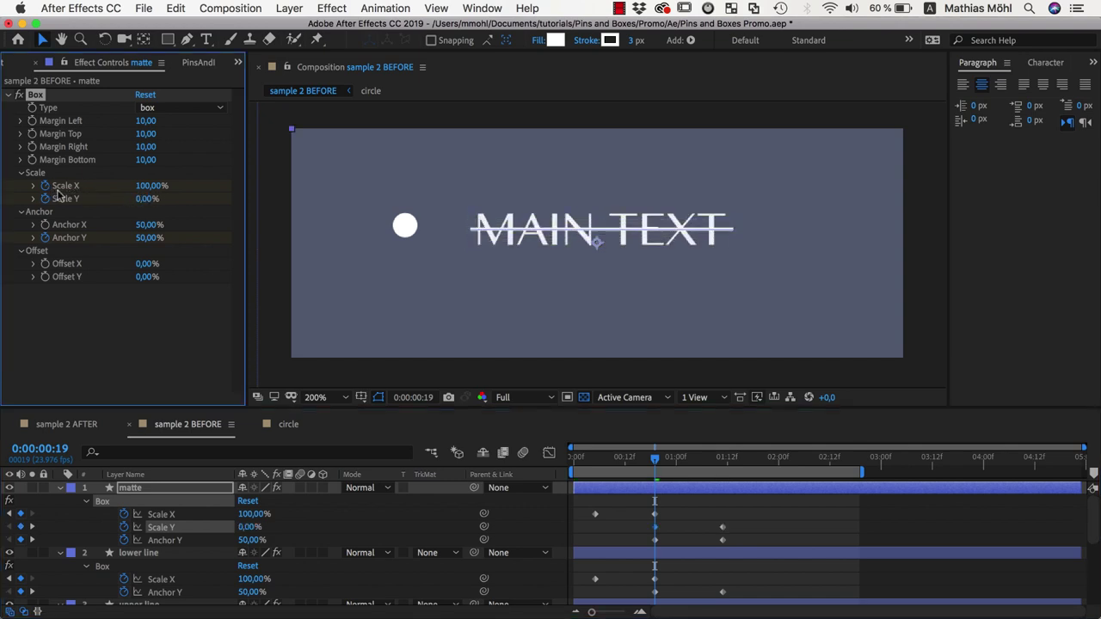
{"action": "mouse_move", "coordinate": [655, 458]}
{"action": "left_mouse_down"}
{"action": "mouse_move", "coordinate": [688, 474]}
{"action": "mouse_move", "coordinate": [655, 477]}
{"action": "mouse_move", "coordinate": [707, 469]}
{"action": "left_mouse_up"}
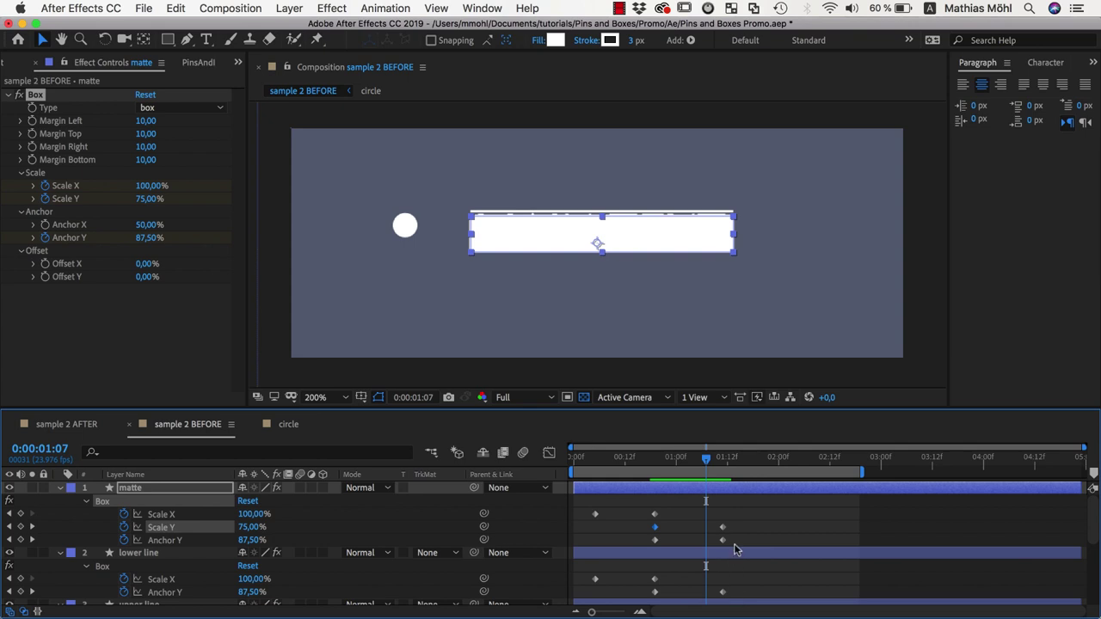
Remove the matte's Anchor Y keyframes, fix Anchor Y at 50%, and preview the reveal.
{"action": "left_click_drag", "start_coordinate": [737, 539], "coordinate": [648, 548]}
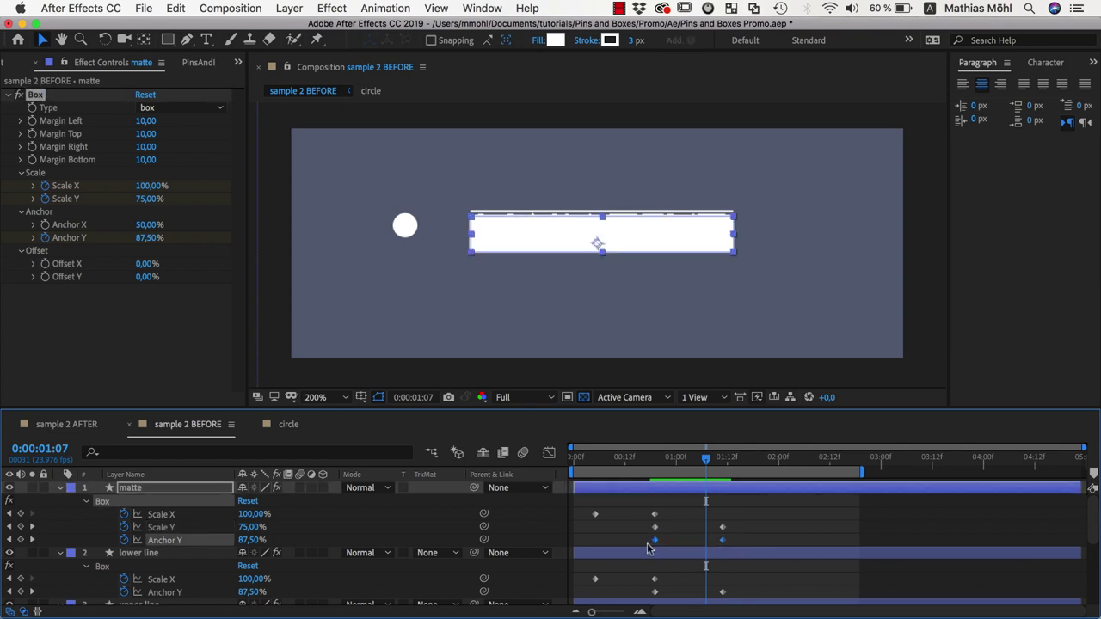
{"action": "left_click", "coordinate": [703, 460]}
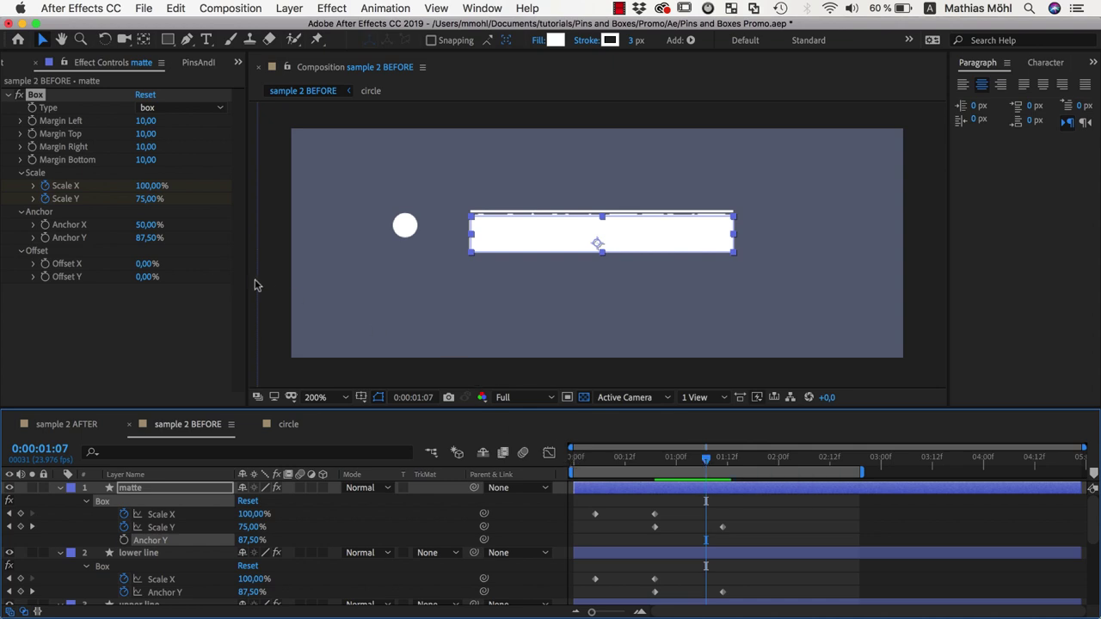
{"action": "left_click", "coordinate": [148, 238]}
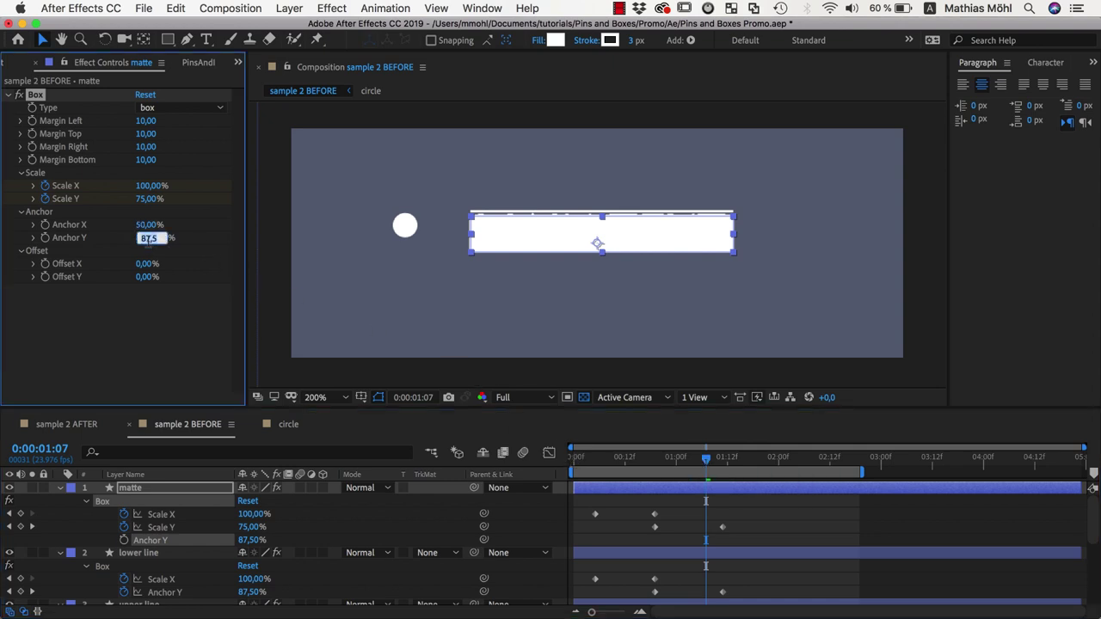
{"action": "type", "text": "50"}
{"action": "key", "text": "Return"}
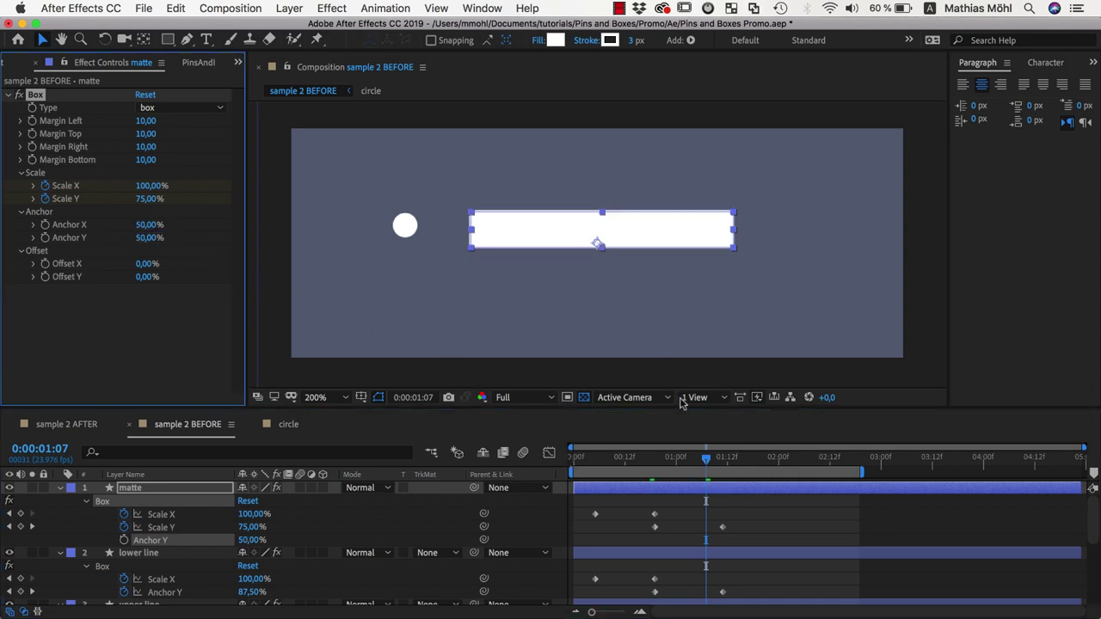
{"action": "left_click", "coordinate": [706, 461]}
{"action": "key", "text": "space"}
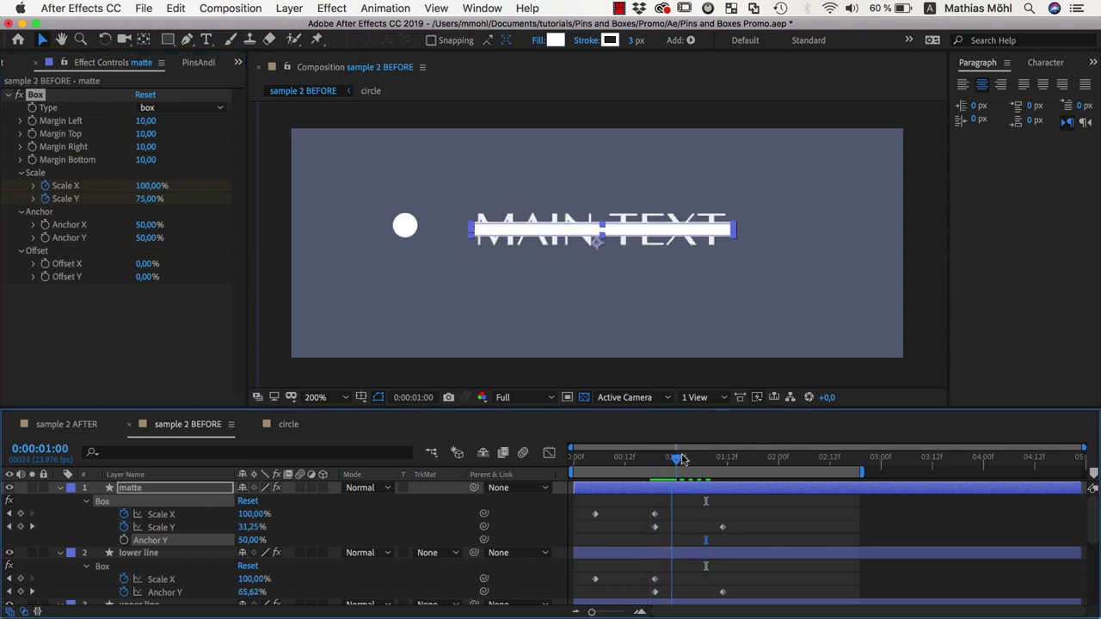
{"action": "mouse_move", "coordinate": [705, 461]}
{"action": "left_mouse_down"}
{"action": "mouse_move", "coordinate": [650, 458]}
{"action": "mouse_move", "coordinate": [689, 458]}
{"action": "left_mouse_up"}
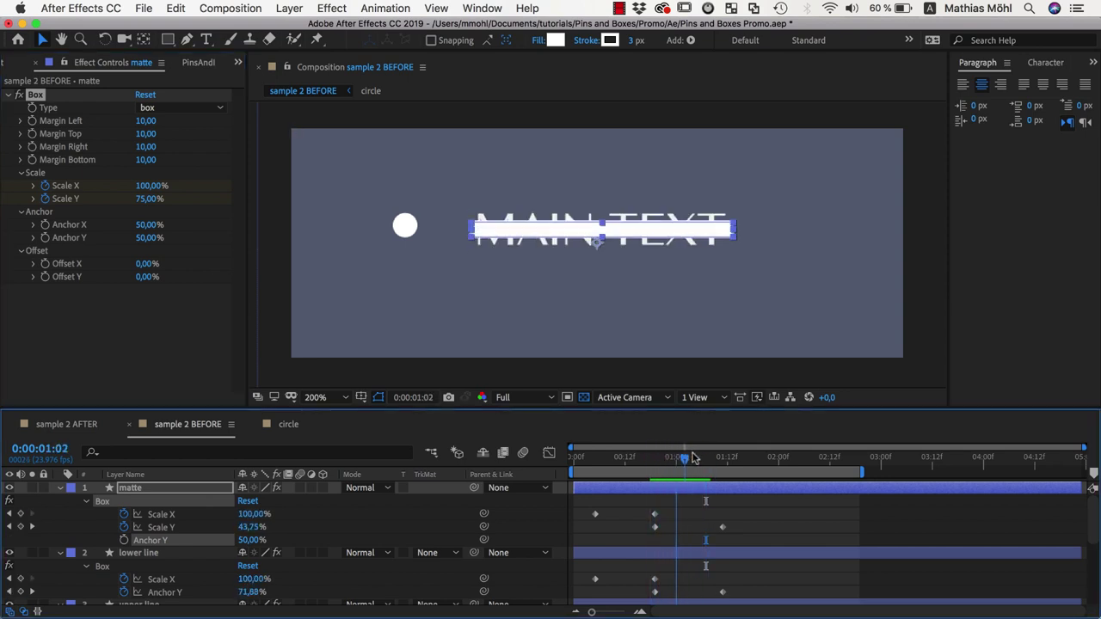
Move the matte layer above MAIN TEXT and set MAIN TEXT's track matte to Alpha Matte 'matte'.
{"action": "key", "text": "u"}
{"action": "left_click", "coordinate": [147, 494]}
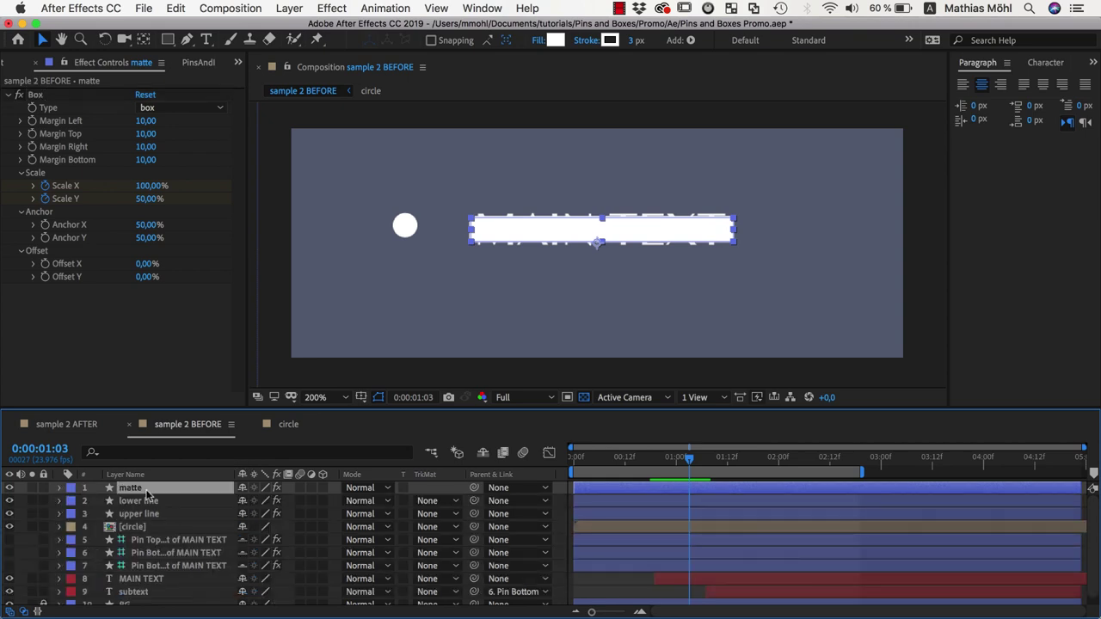
{"action": "left_click_drag", "start_coordinate": [147, 494], "coordinate": [146, 572]}
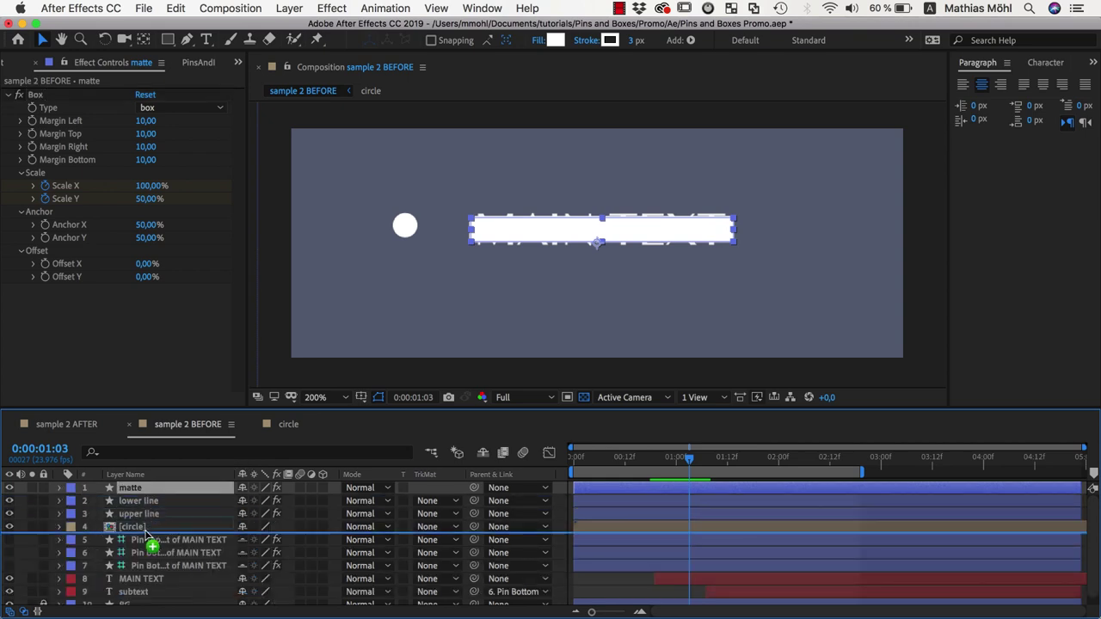
{"action": "left_click", "coordinate": [153, 581]}
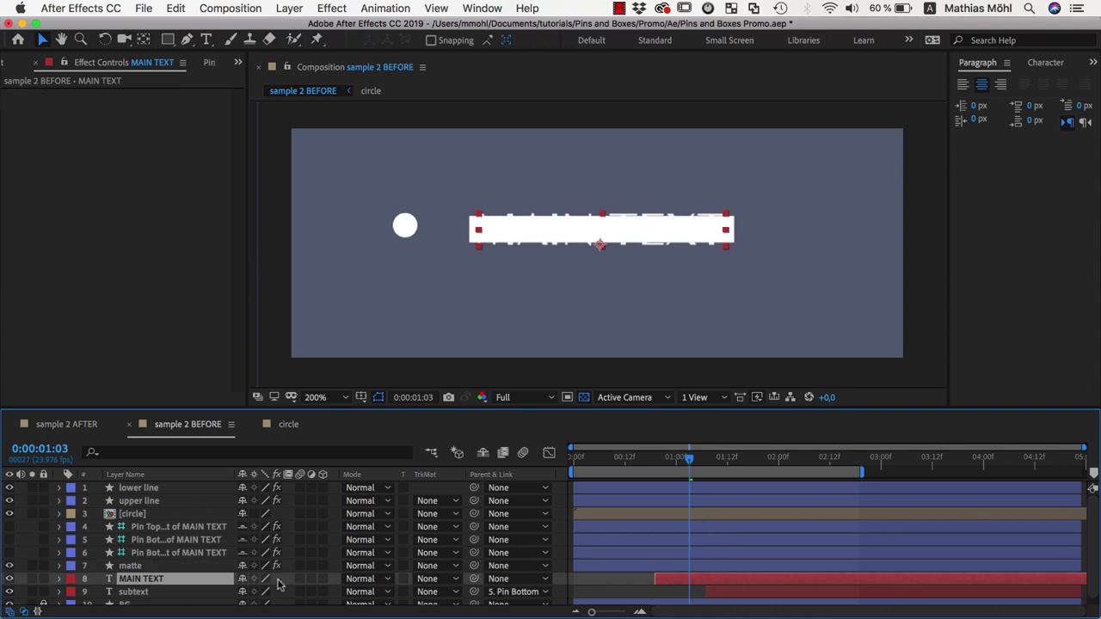
{"action": "left_click", "coordinate": [438, 579]}
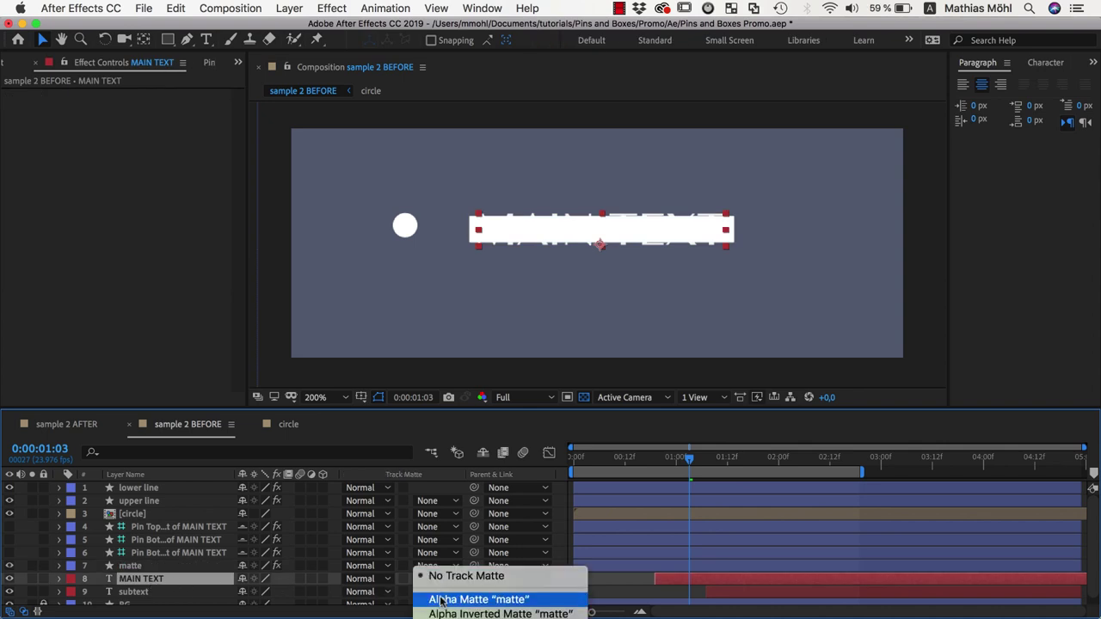
{"action": "left_click", "coordinate": [441, 600]}
{"action": "mouse_move", "coordinate": [689, 459]}
{"action": "left_mouse_down"}
{"action": "mouse_move", "coordinate": [616, 465]}
{"action": "mouse_move", "coordinate": [757, 480]}
{"action": "left_mouse_up"}
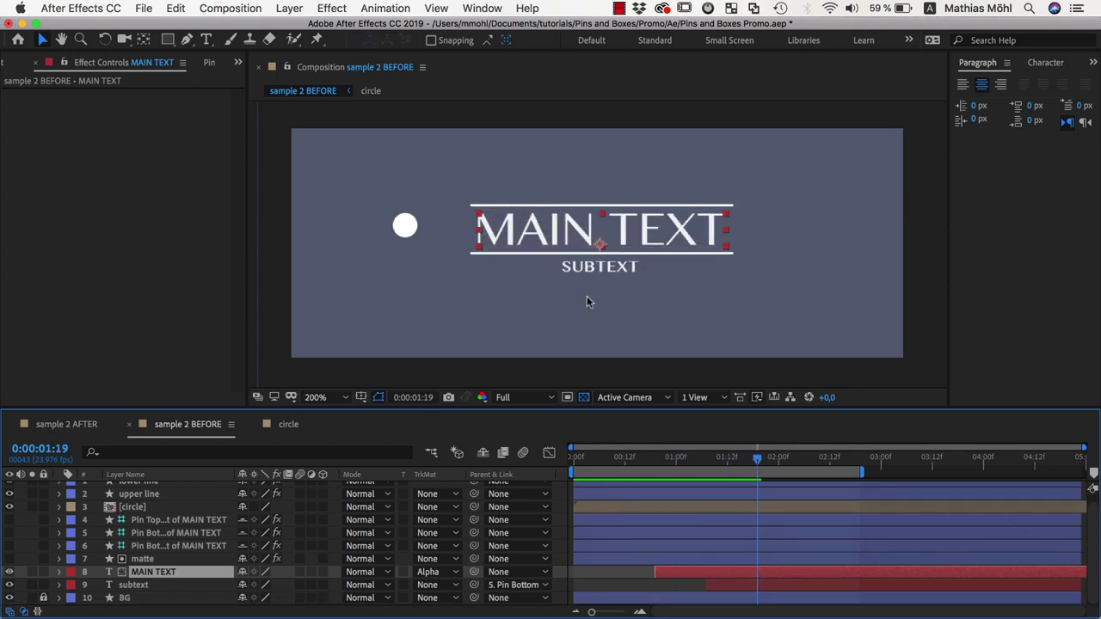
{"action": "left_click", "coordinate": [606, 268]}
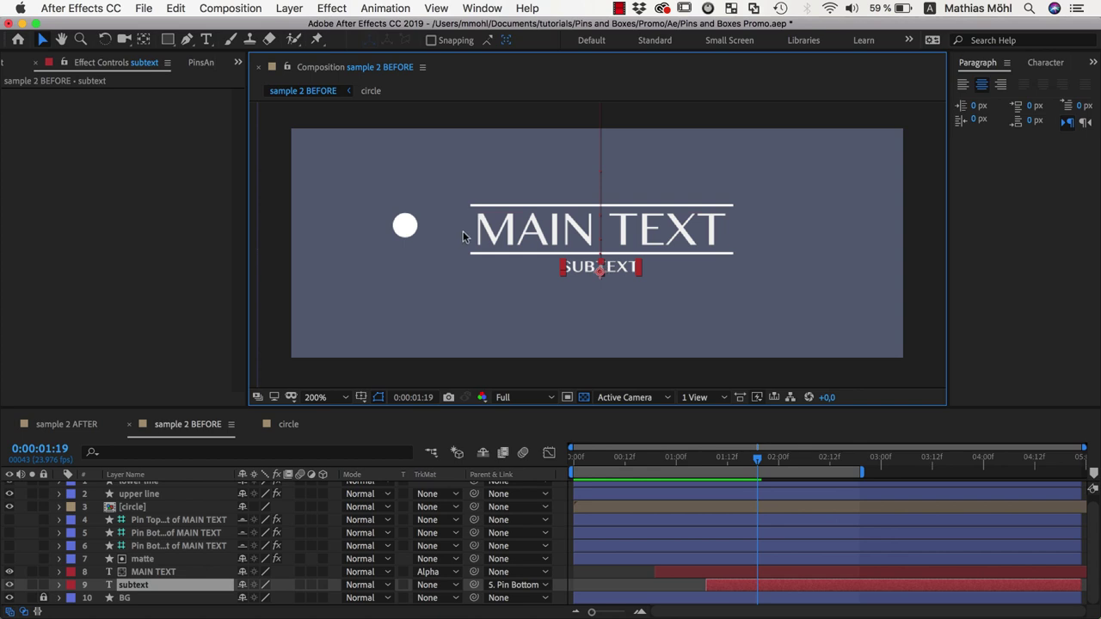
{"action": "left_click", "coordinate": [412, 228]}
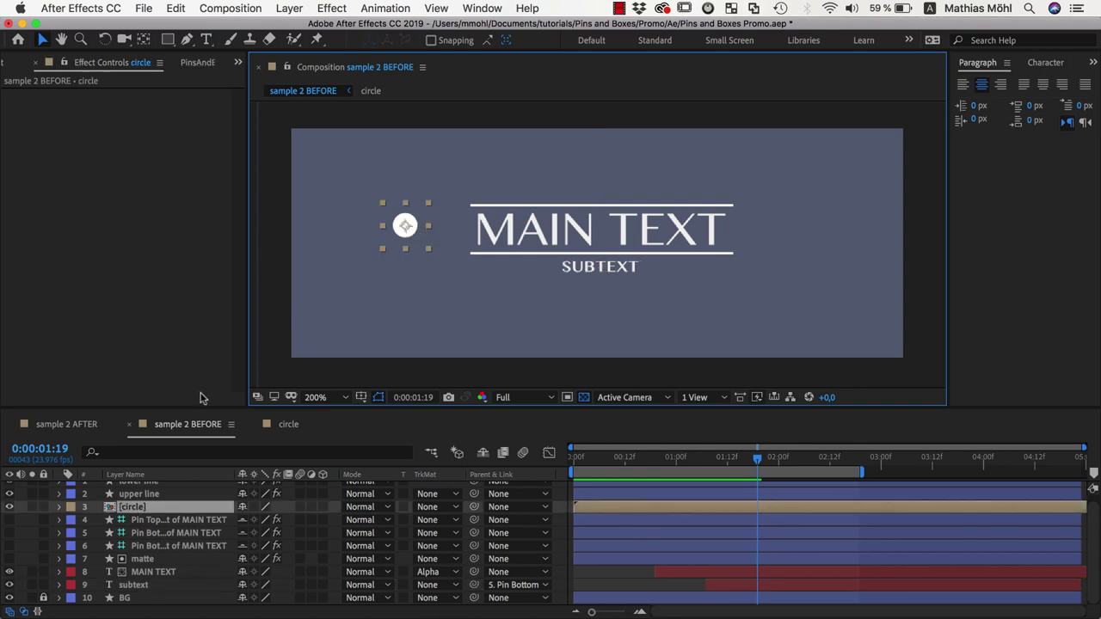
{"action": "left_click", "coordinate": [80, 433]}
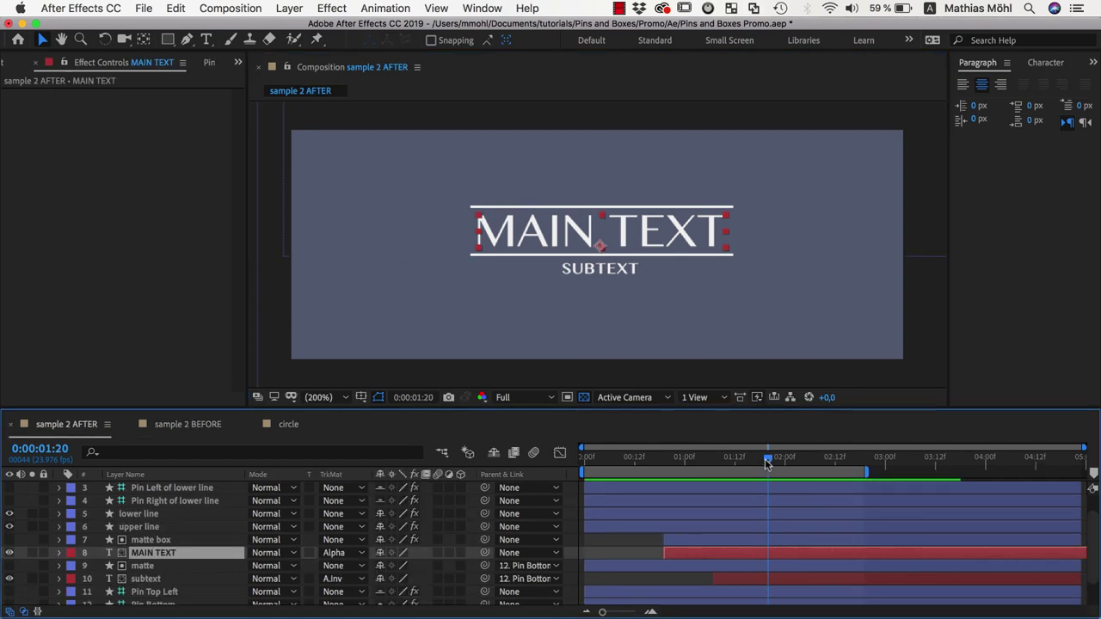
{"action": "mouse_move", "coordinate": [765, 464]}
{"action": "left_mouse_down"}
{"action": "mouse_move", "coordinate": [601, 462]}
{"action": "mouse_move", "coordinate": [748, 484]}
{"action": "mouse_move", "coordinate": [581, 485]}
{"action": "left_mouse_up"}
{"action": "left_click", "coordinate": [191, 425]}
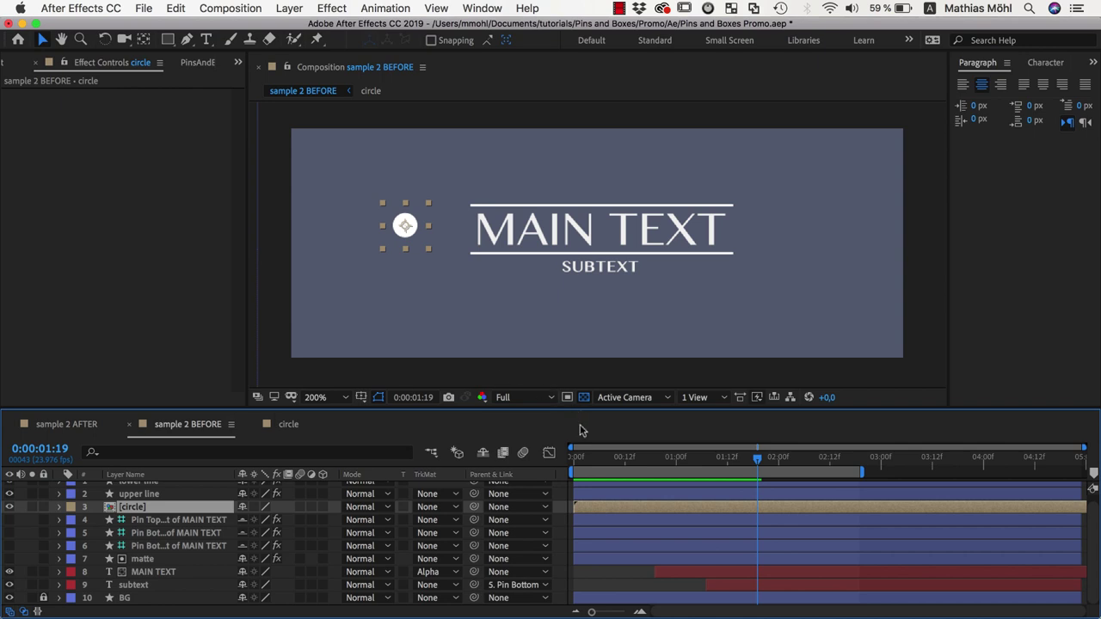
{"action": "left_click_drag", "start_coordinate": [758, 464], "coordinate": [719, 465]}
{"action": "left_click", "coordinate": [610, 258]}
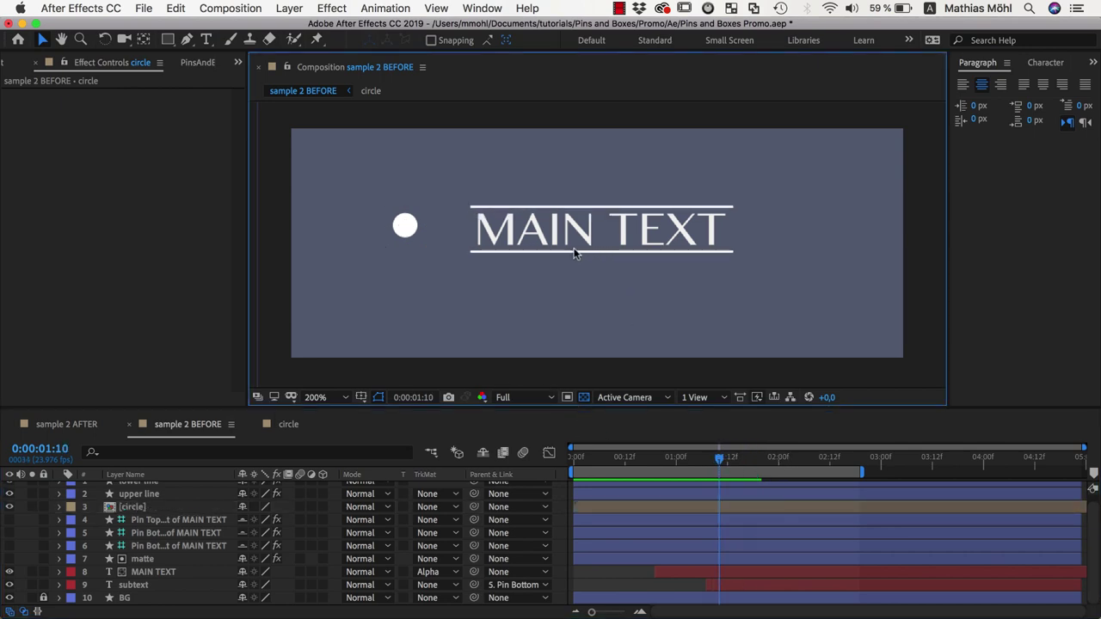
{"action": "scroll", "coordinate": [131, 526], "scroll_direction": "up", "scroll_amount": 1}
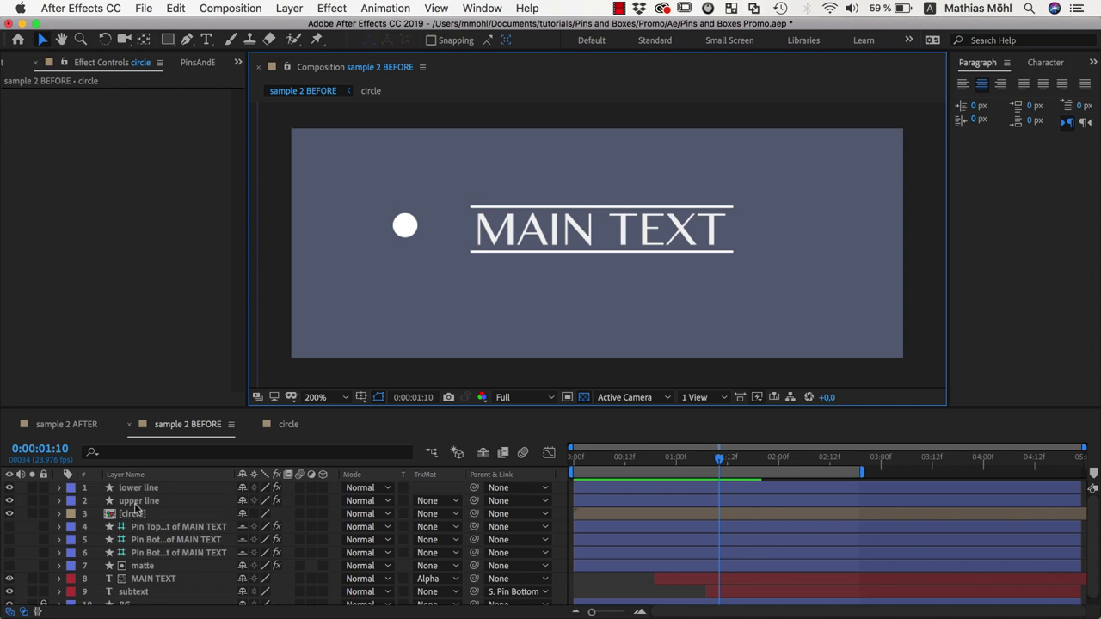
{"action": "left_click", "coordinate": [142, 490]}
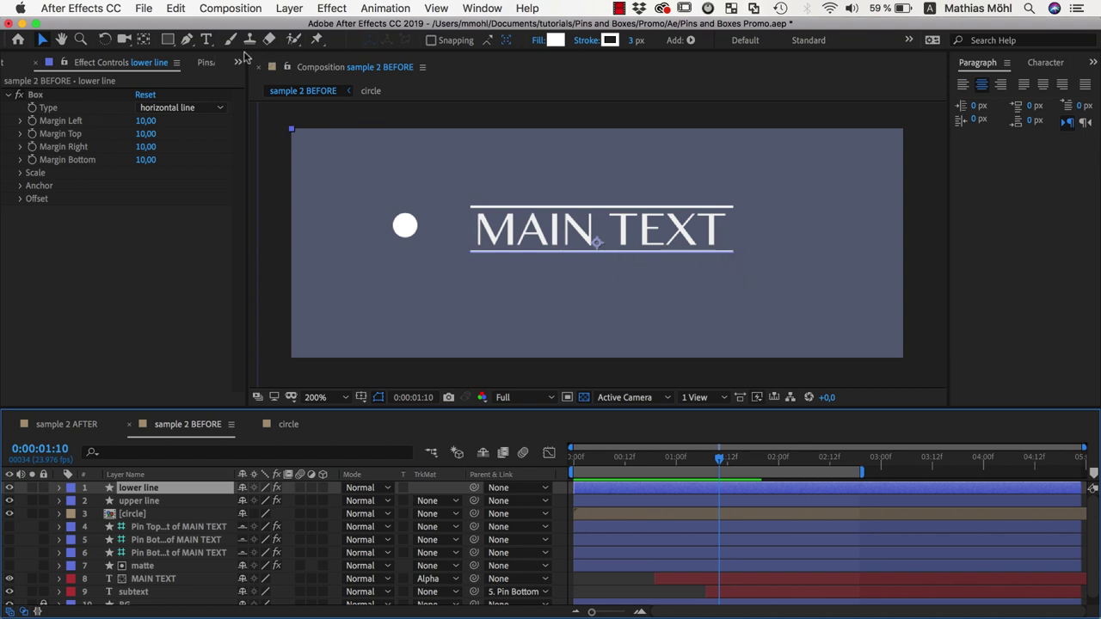
Create middle-left and middle-right pins on the lower line with Pins and Boxes.
{"action": "left_click", "coordinate": [206, 62]}
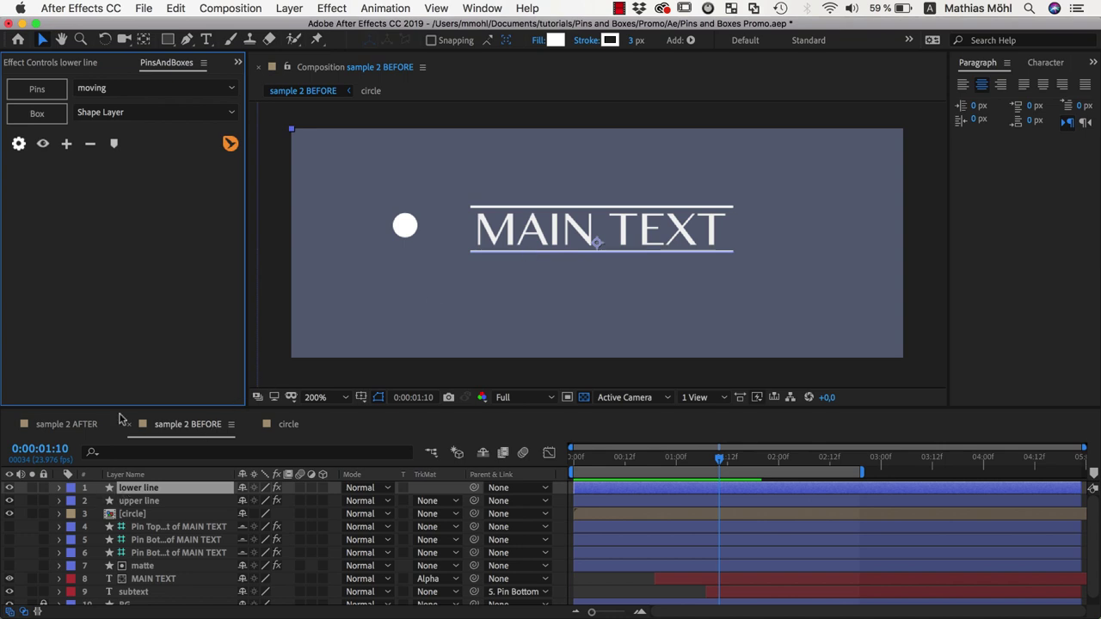
{"action": "left_click", "coordinate": [39, 97]}
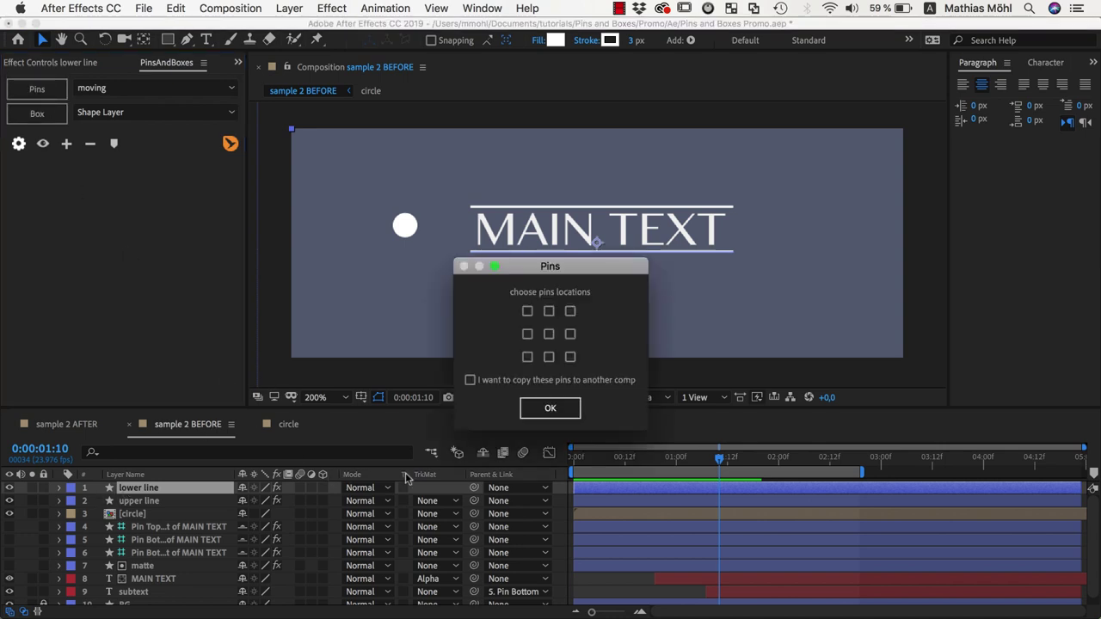
{"action": "left_click", "coordinate": [527, 334]}
{"action": "left_click", "coordinate": [550, 409]}
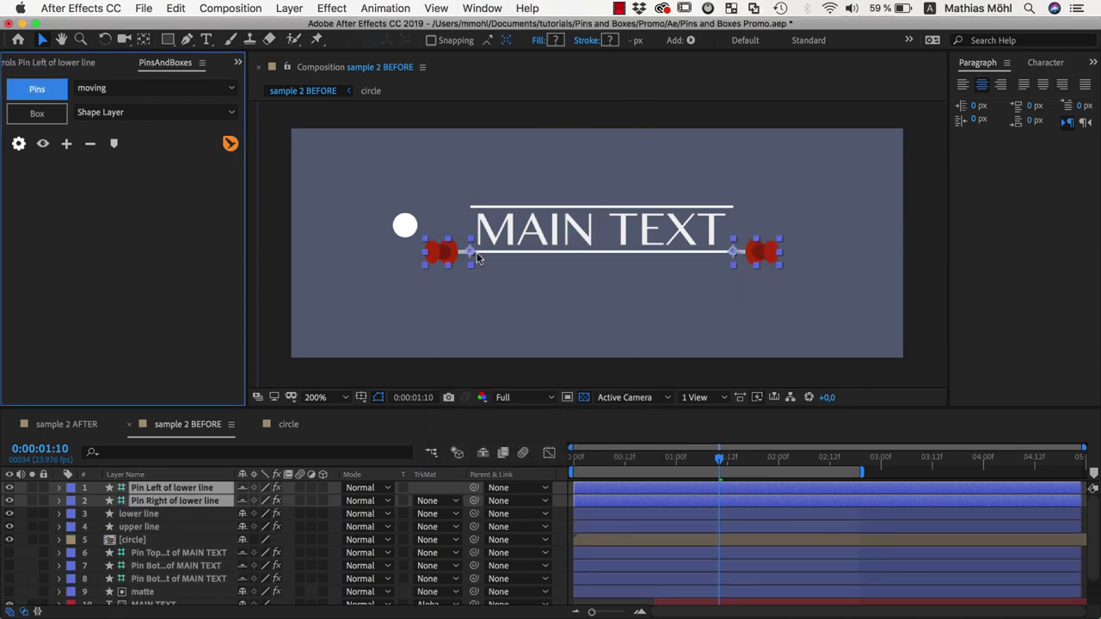
Duplicate the white circle layer and parent the two copies to Pin Left and Pin Right.
{"action": "left_click", "coordinate": [169, 556]}
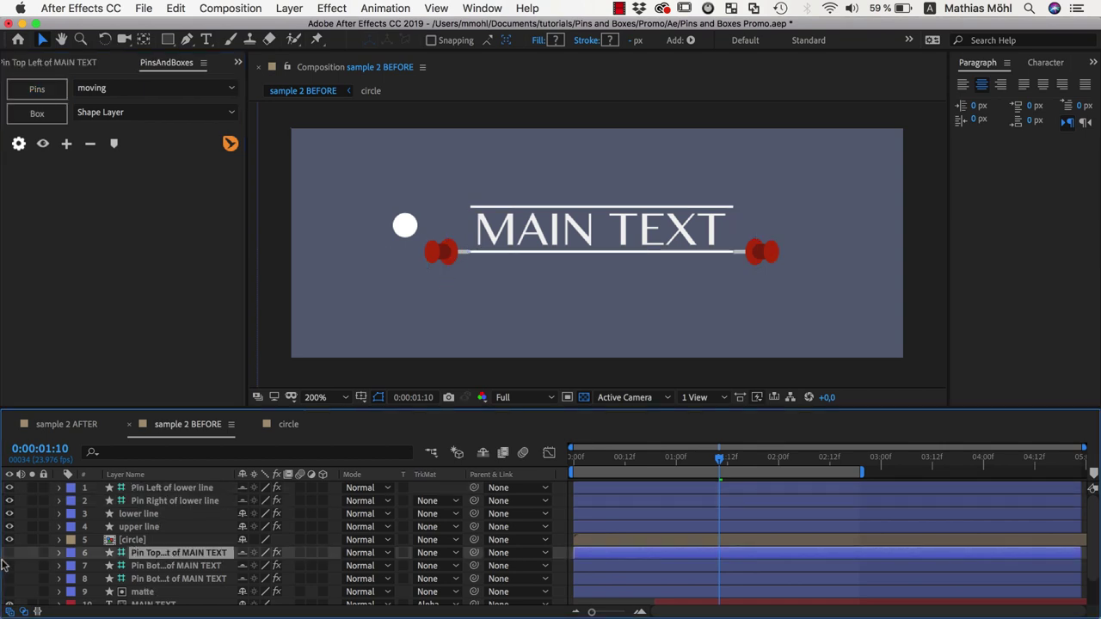
{"action": "left_click", "coordinate": [43, 143]}
{"action": "left_click", "coordinate": [403, 232]}
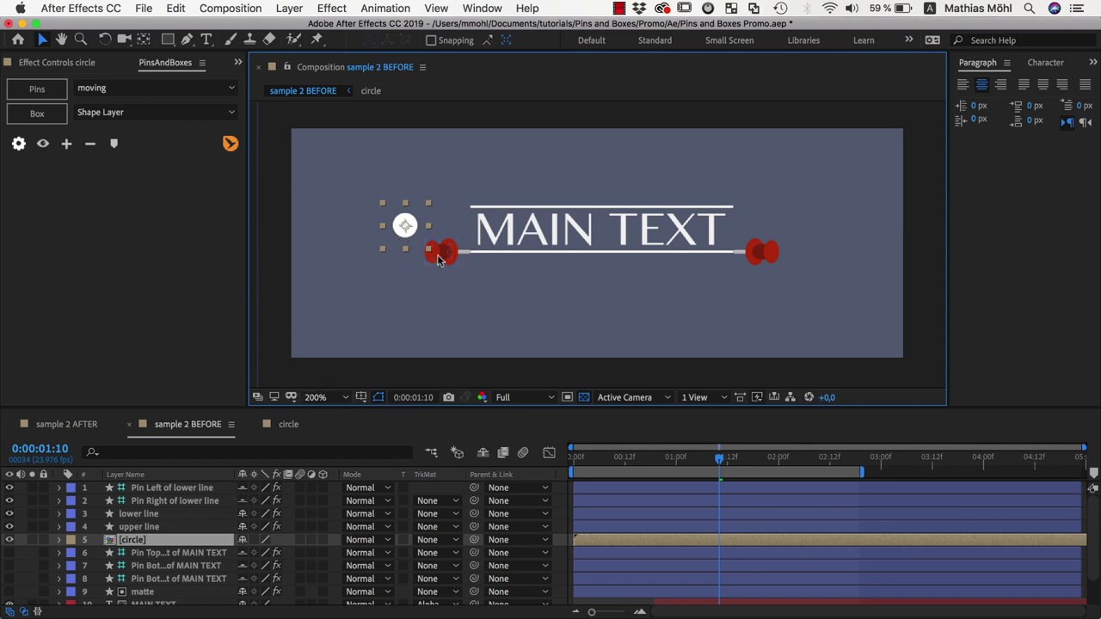
{"action": "left_click", "coordinate": [438, 260]}
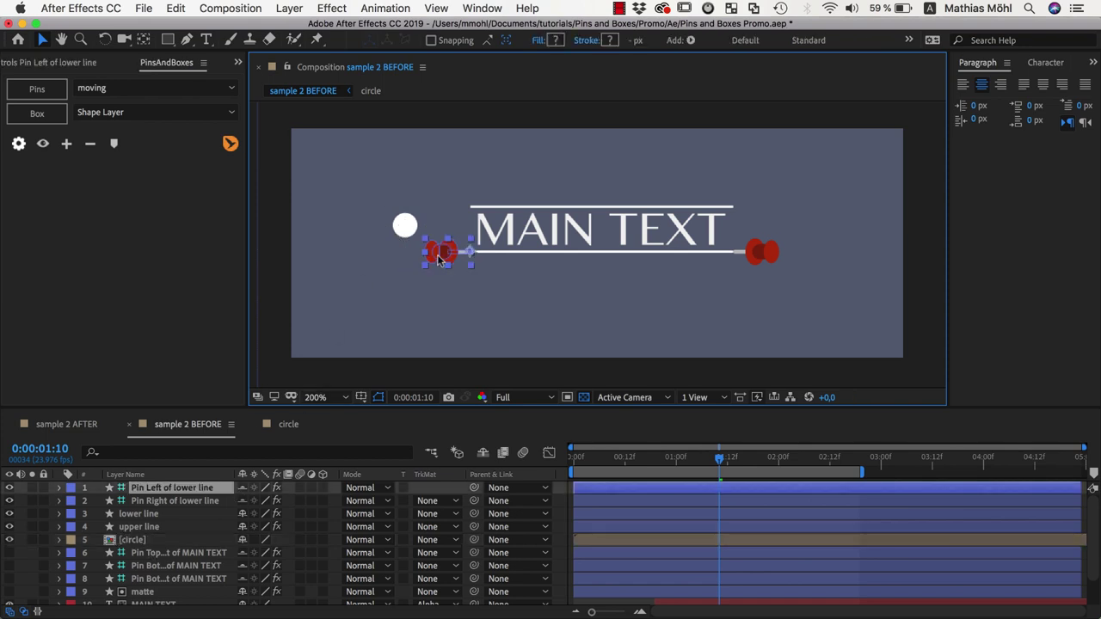
{"action": "left_click", "coordinate": [133, 541]}
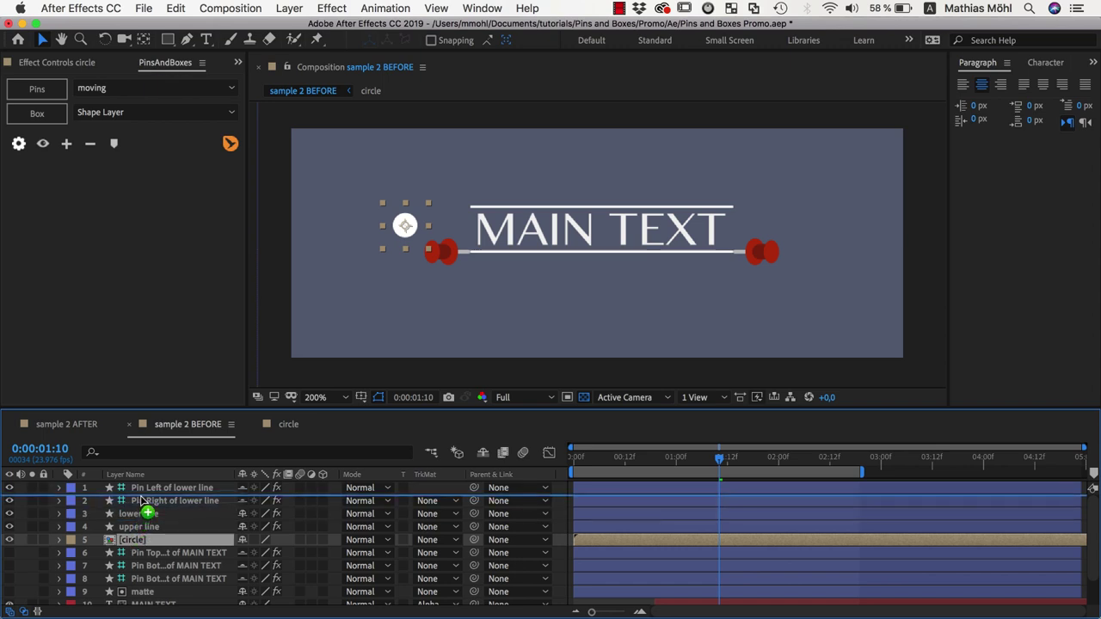
{"action": "left_click_drag", "start_coordinate": [133, 542], "coordinate": [142, 502]}
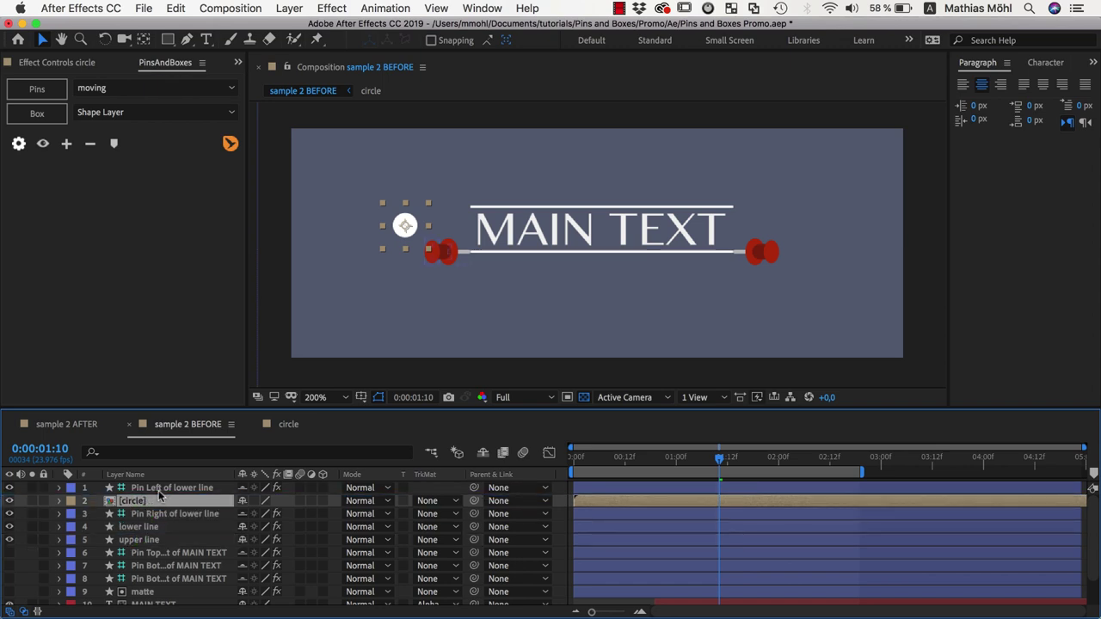
{"action": "key", "text": "ctrl+d"}
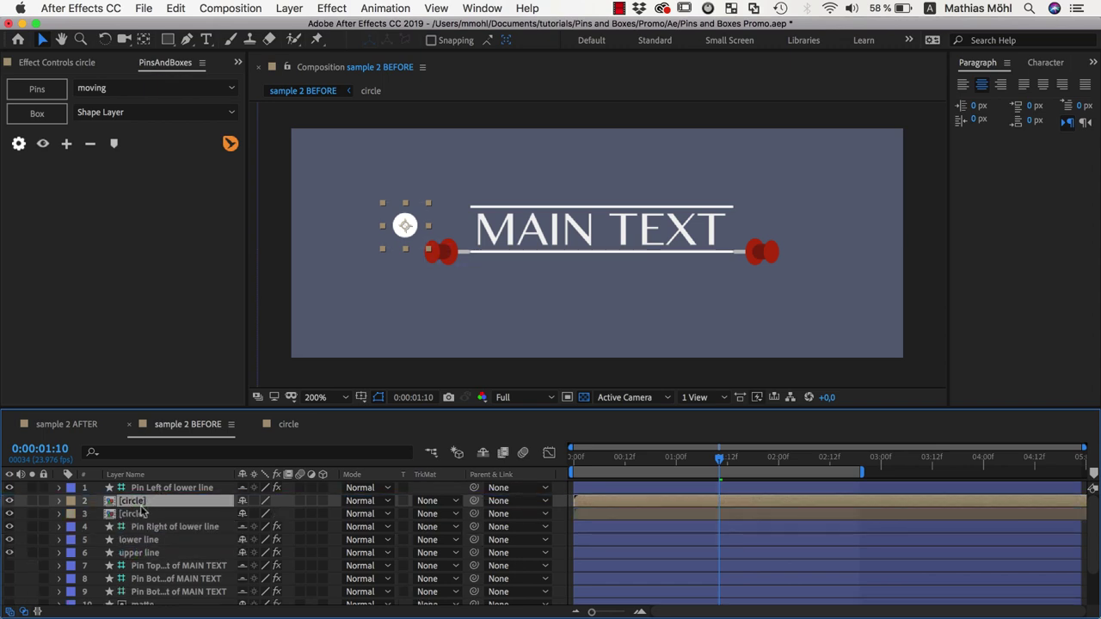
{"action": "left_click_drag", "start_coordinate": [132, 501], "coordinate": [142, 527]}
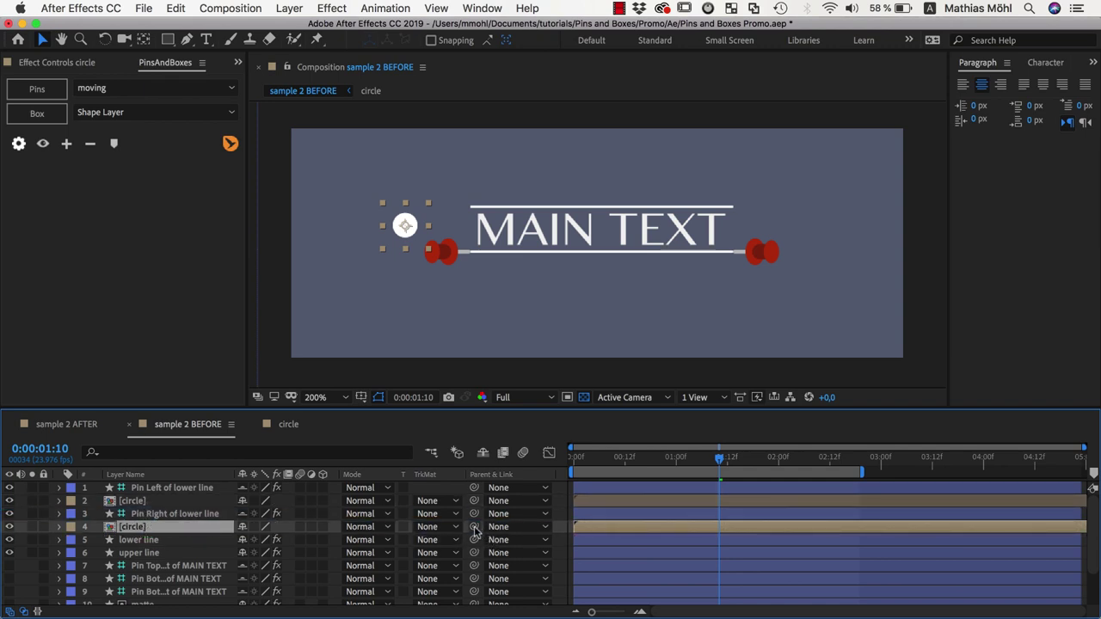
{"action": "left_click_drag", "start_coordinate": [474, 526], "coordinate": [208, 513]}
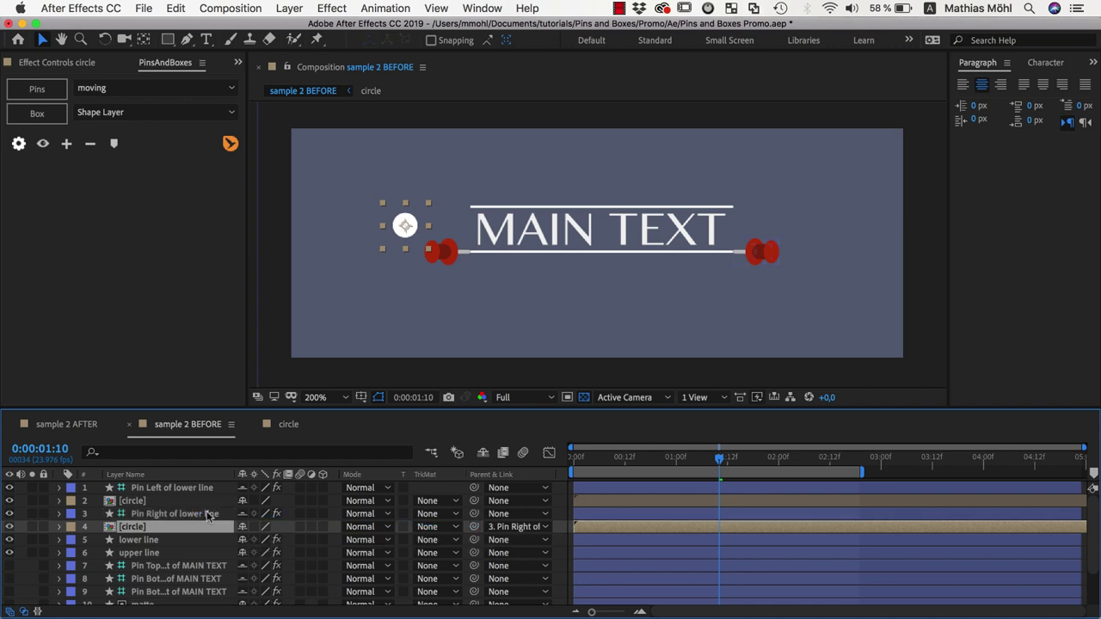
{"action": "left_click_drag", "start_coordinate": [474, 501], "coordinate": [206, 491]}
Set both circles' Position to 0,0 so they sit on the line ends.
{"action": "left_click", "coordinate": [150, 502]}
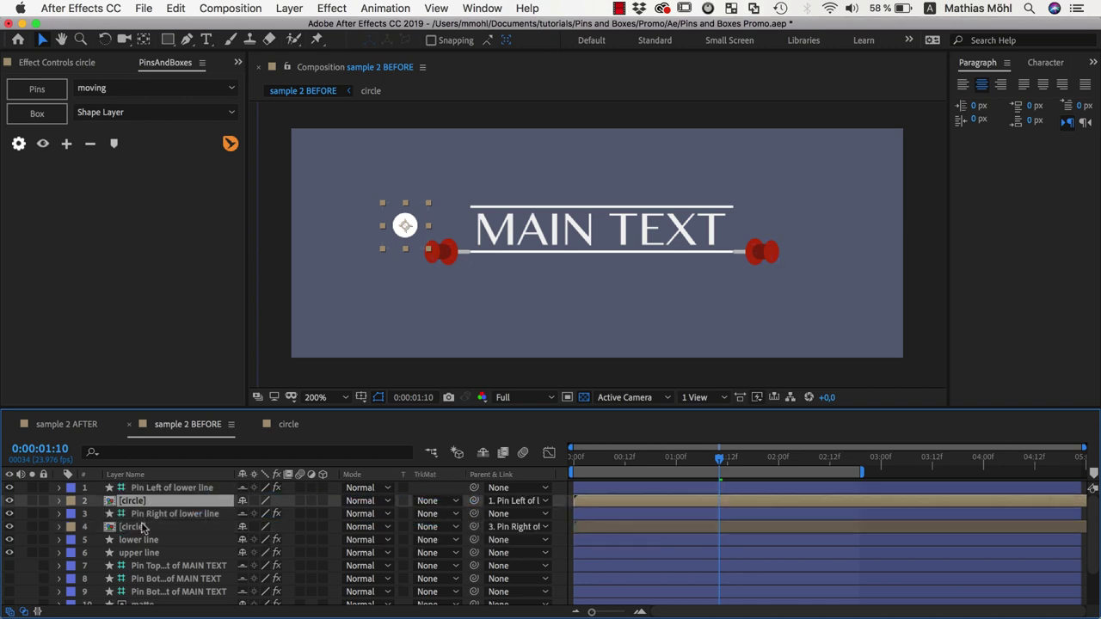
{"action": "left_click", "coordinate": [143, 527], "text": "super"}
{"action": "key", "text": "p"}
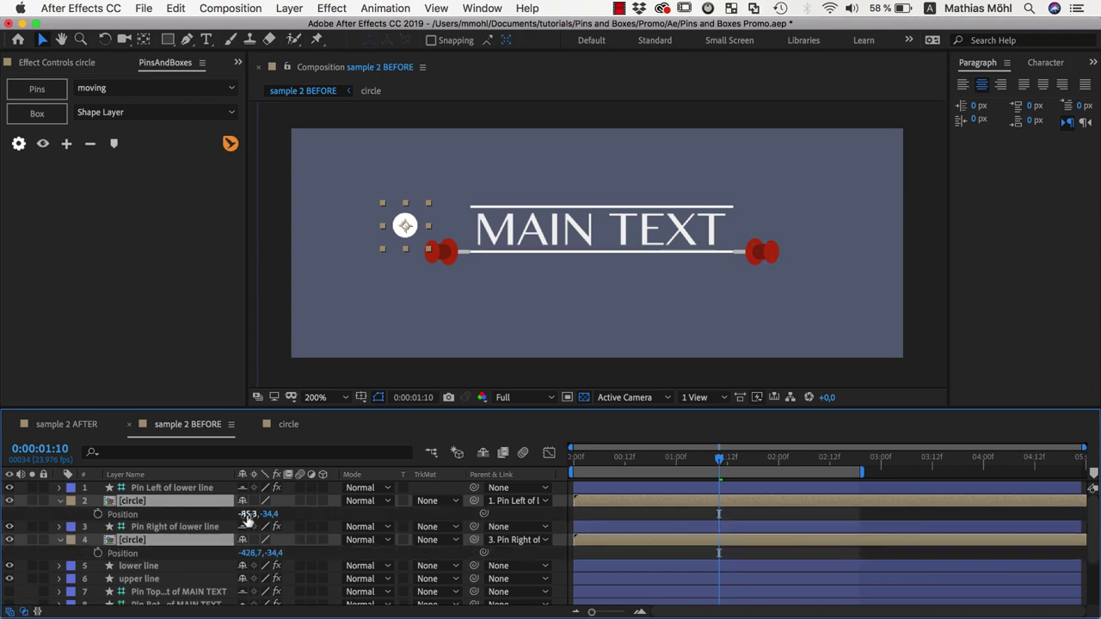
{"action": "left_click", "coordinate": [252, 514]}
{"action": "type", "text": "0"}
{"action": "key", "text": "Return"}
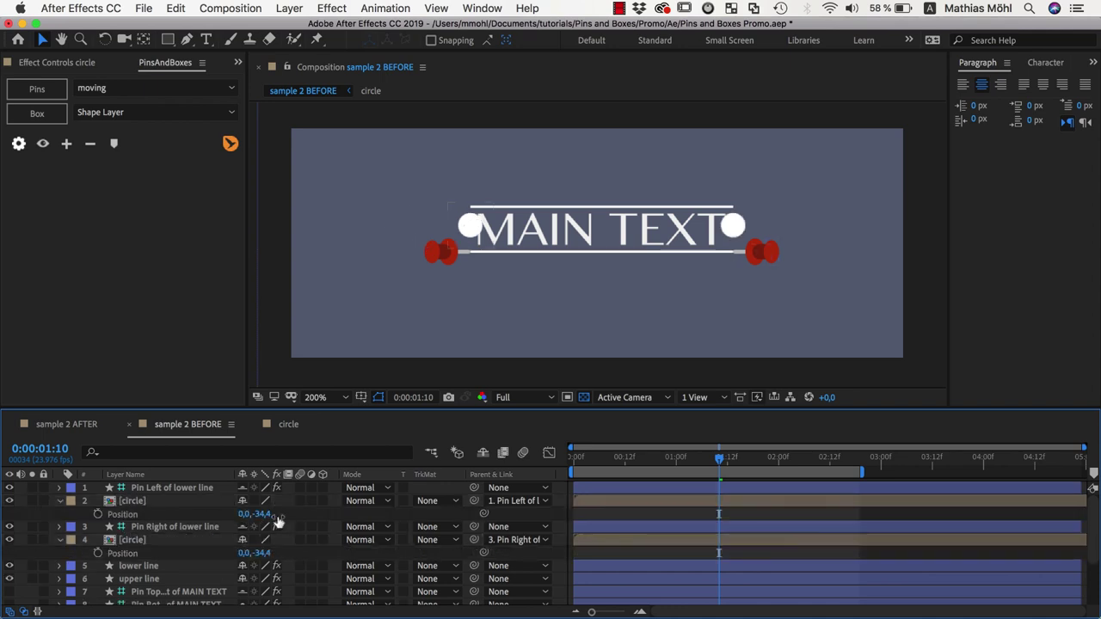
{"action": "left_click", "coordinate": [269, 514]}
{"action": "type", "text": "0"}
{"action": "key", "text": "Return"}
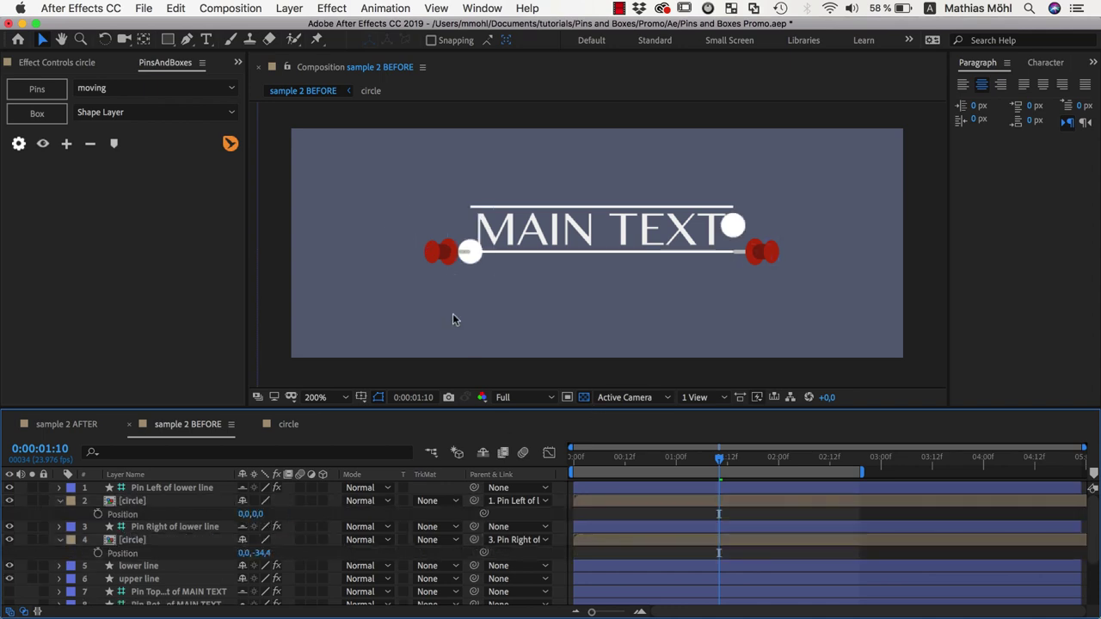
{"action": "left_click", "coordinate": [261, 553]}
{"action": "type", "text": "0"}
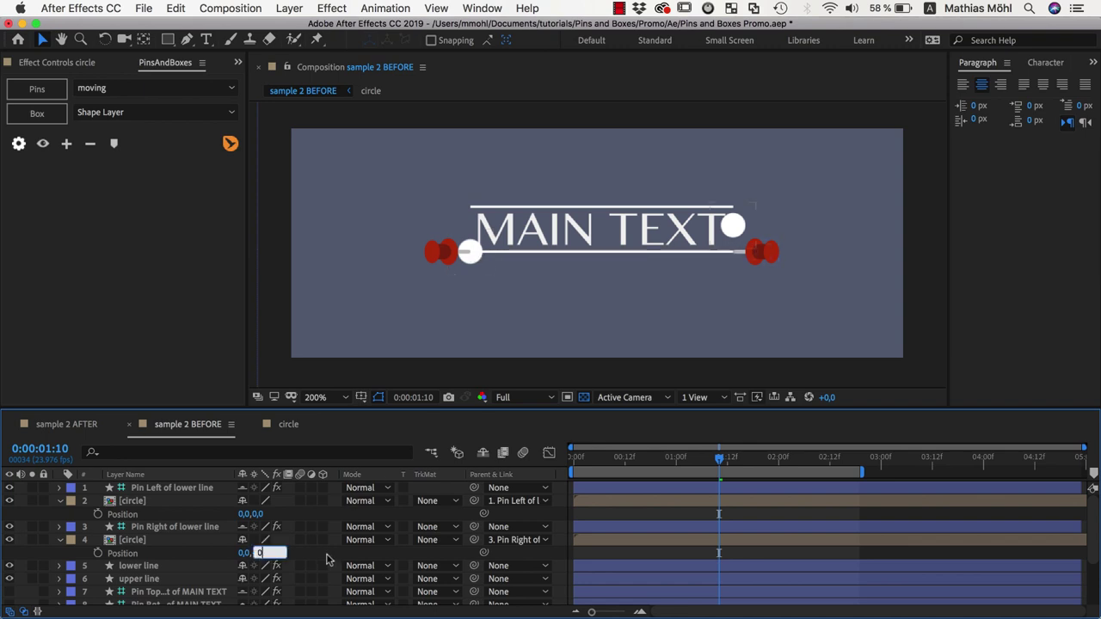
{"action": "key", "text": "Return"}
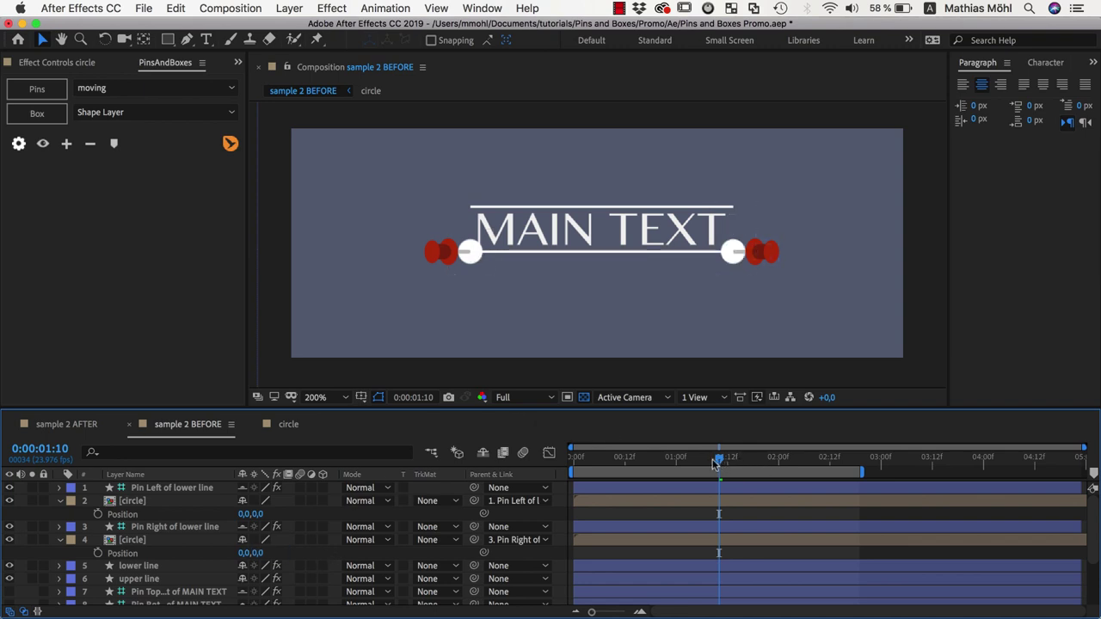
At frame 19, split the circle layers and right pin, deleting their later halves.
{"action": "mouse_move", "coordinate": [714, 465]}
{"action": "left_mouse_down"}
{"action": "mouse_move", "coordinate": [600, 462]}
{"action": "mouse_move", "coordinate": [707, 467]}
{"action": "left_mouse_up"}
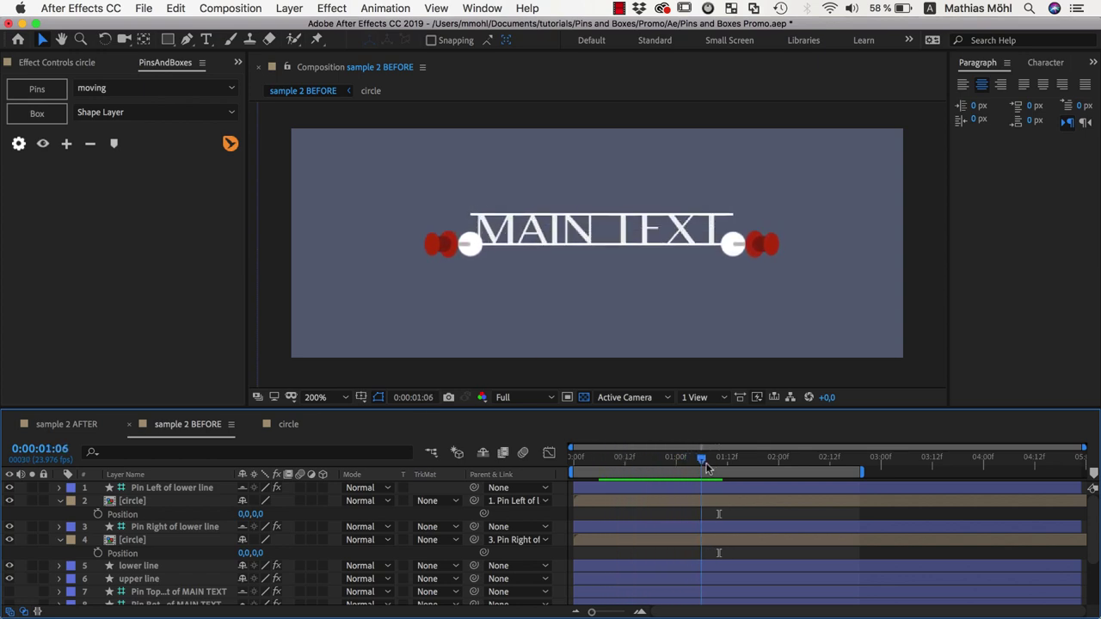
{"action": "key", "text": "space"}
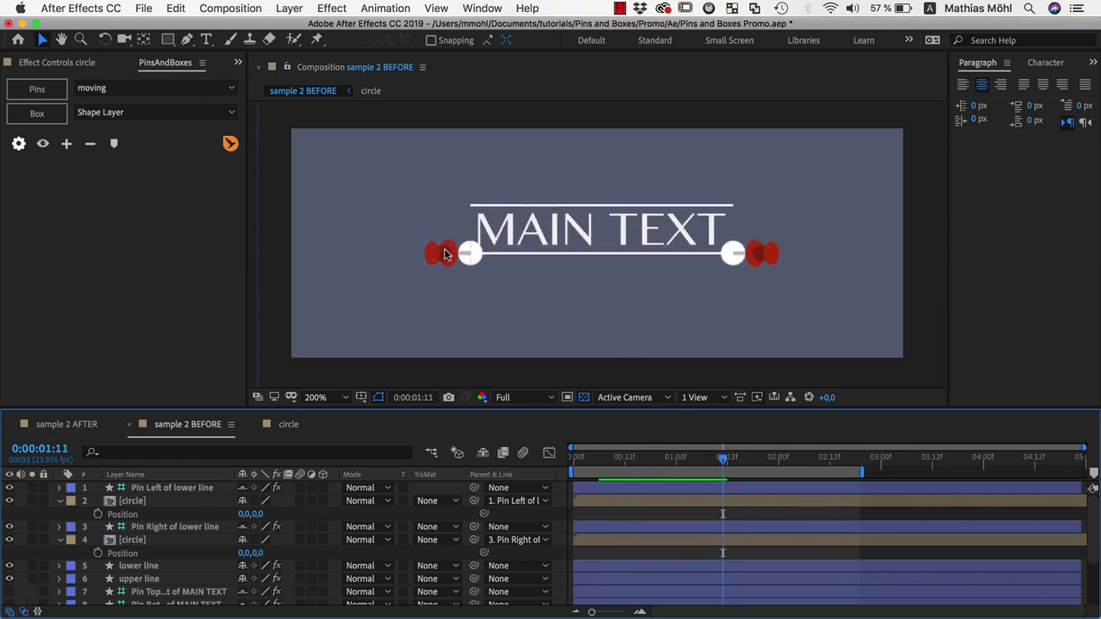
{"action": "left_click", "coordinate": [43, 144]}
{"action": "left_click_drag", "start_coordinate": [652, 463], "coordinate": [655, 466]}
{"action": "left_click", "coordinate": [146, 502]}
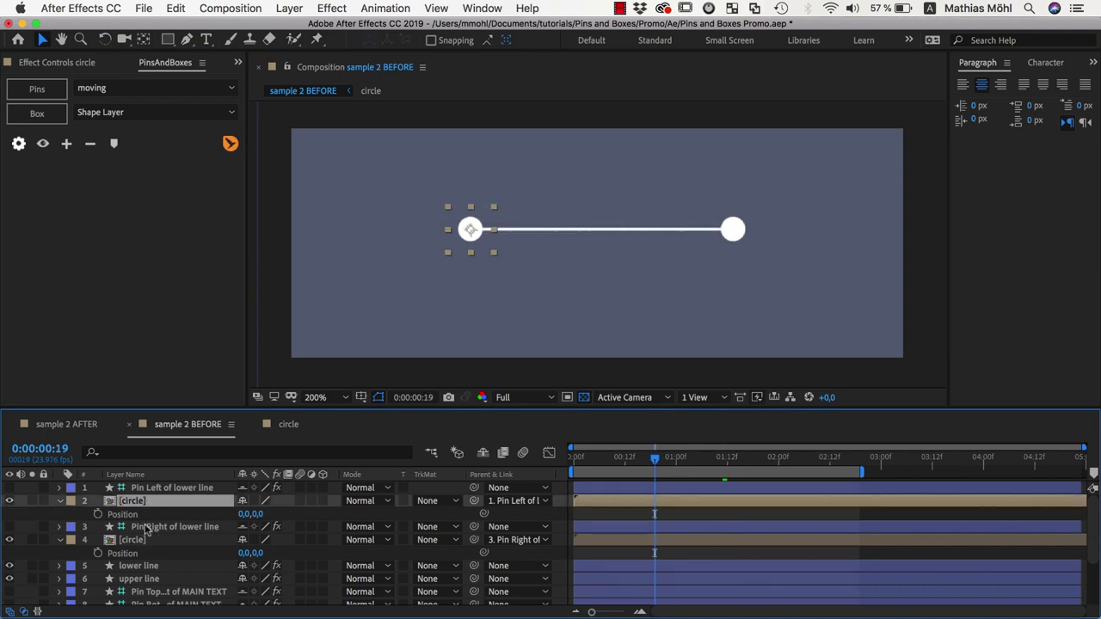
{"action": "left_click", "coordinate": [143, 542], "text": "shift"}
{"action": "left_click", "coordinate": [176, 8]}
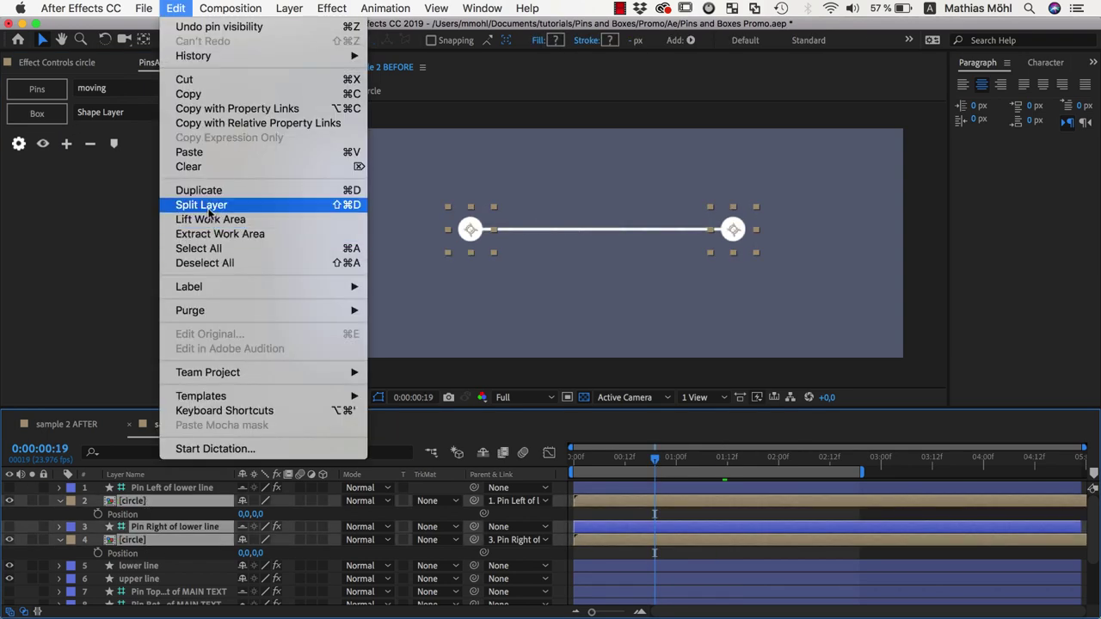
{"action": "left_click", "coordinate": [208, 210]}
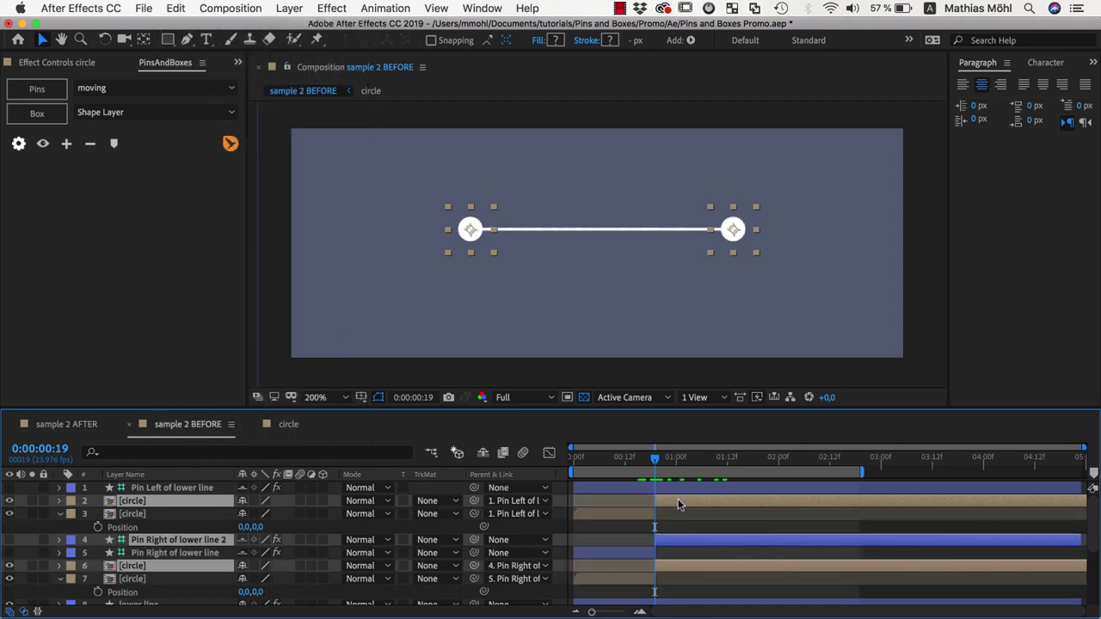
{"action": "key", "text": "Delete"}
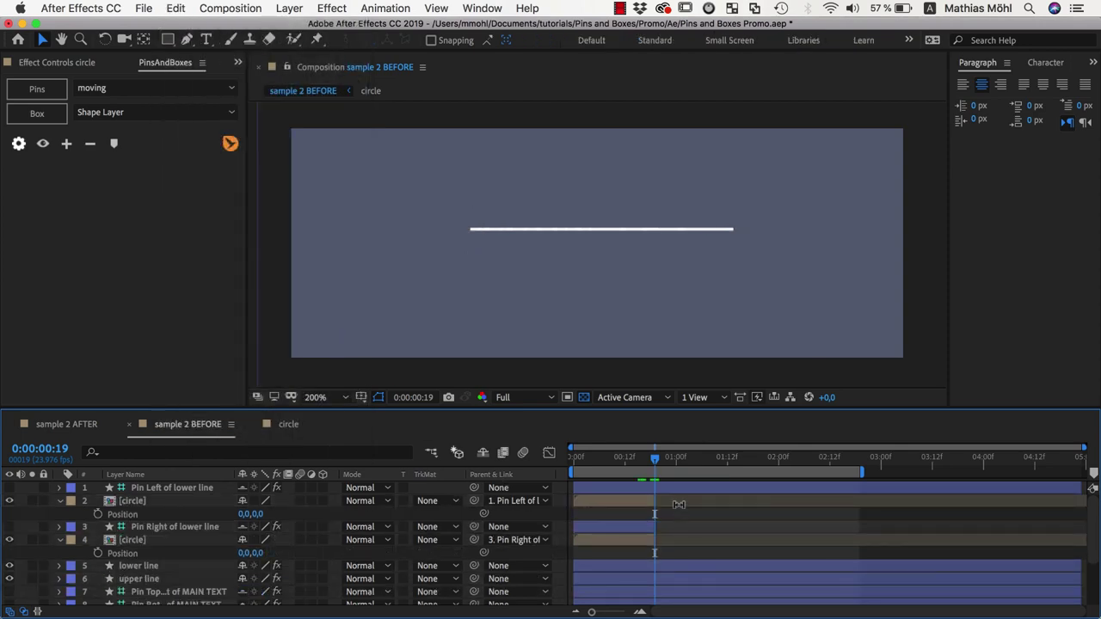
{"action": "mouse_move", "coordinate": [654, 459]}
{"action": "left_mouse_down"}
{"action": "mouse_move", "coordinate": [571, 461]}
{"action": "mouse_move", "coordinate": [581, 460]}
{"action": "left_mouse_up"}
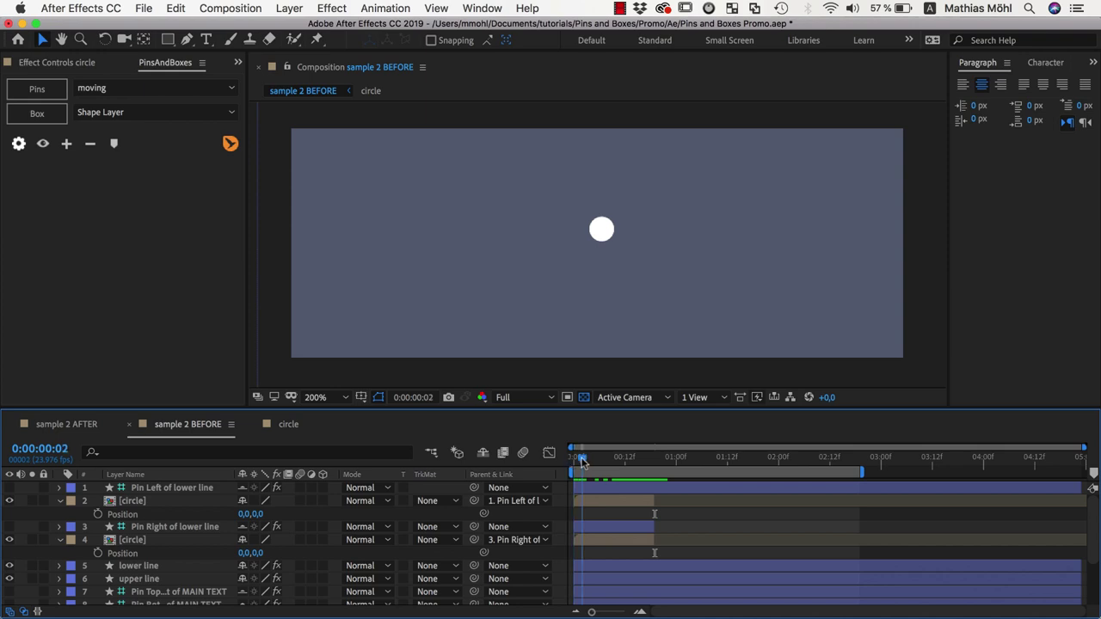
{"action": "left_click", "coordinate": [120, 502]}
{"action": "left_click", "coordinate": [130, 504]}
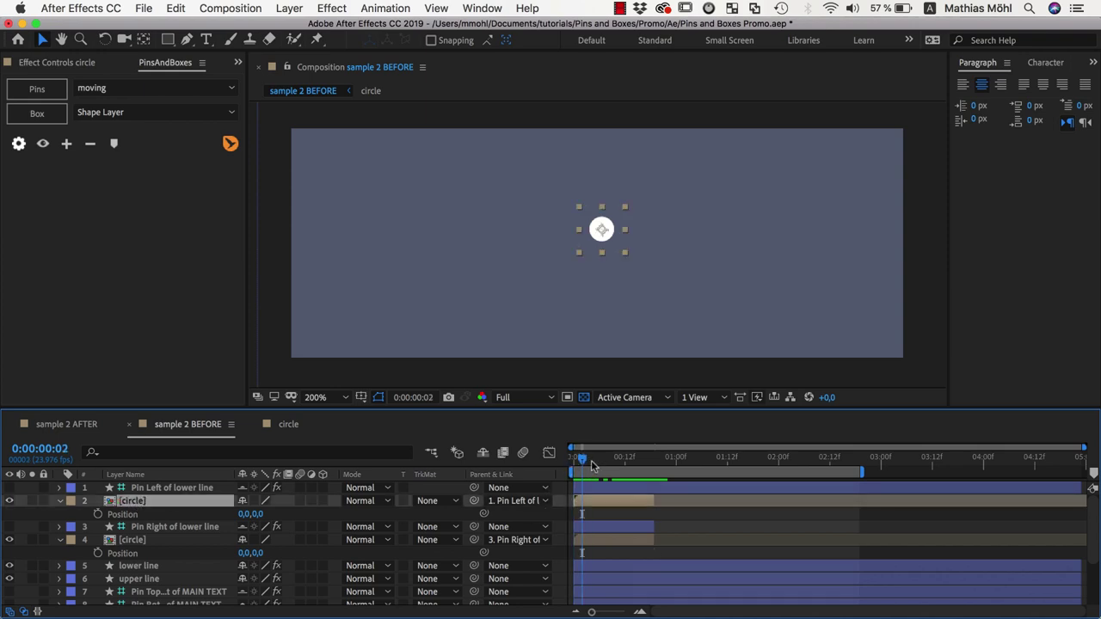
Inside the circle precomp, keyframe the circle's Size to 0 at the first frame.
{"action": "left_click_drag", "start_coordinate": [591, 460], "coordinate": [650, 472]}
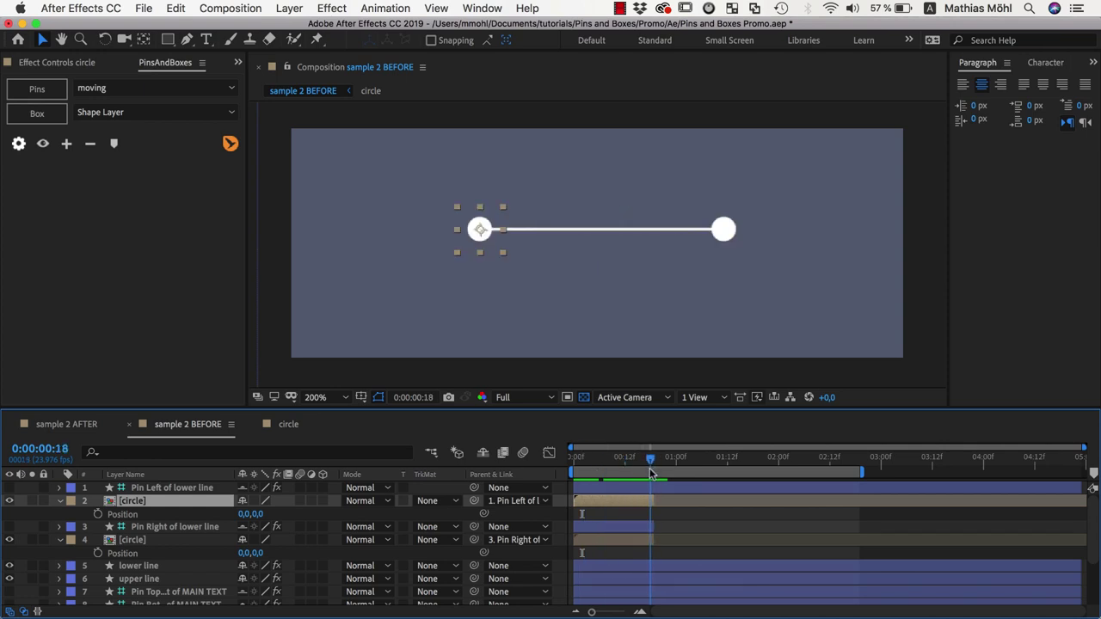
{"action": "double_click", "coordinate": [133, 501]}
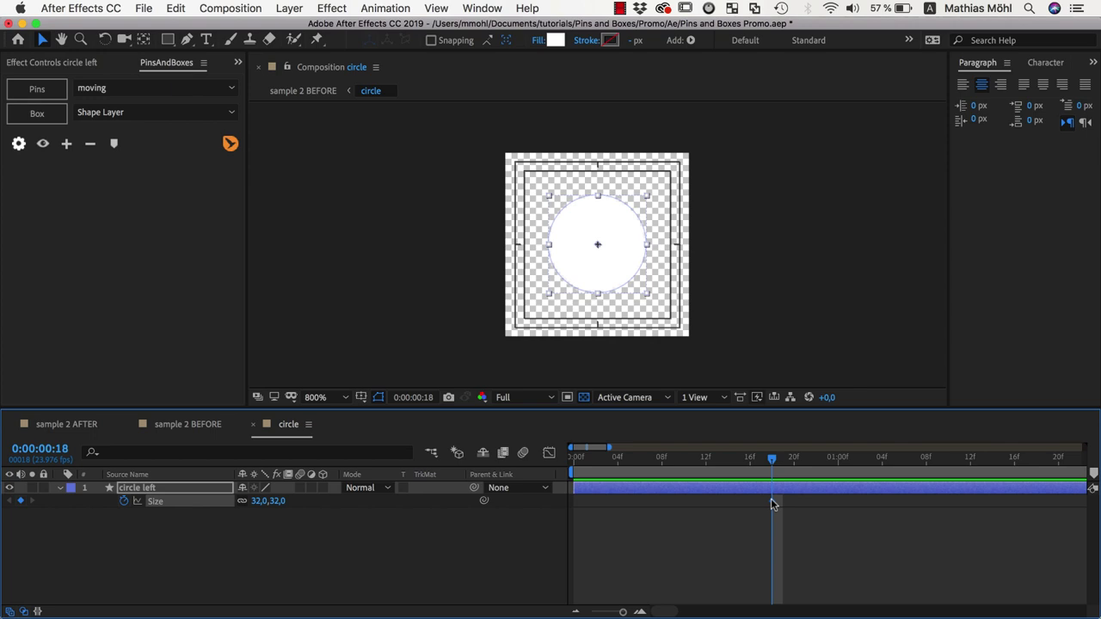
{"action": "left_click_drag", "start_coordinate": [771, 501], "coordinate": [595, 504]}
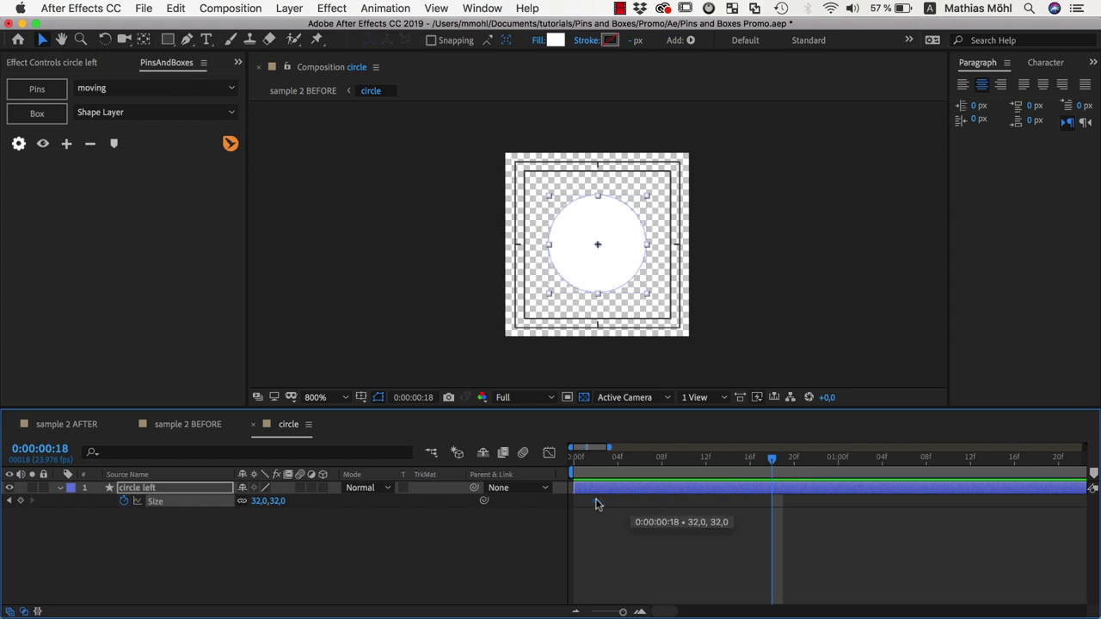
{"action": "left_click", "coordinate": [270, 509]}
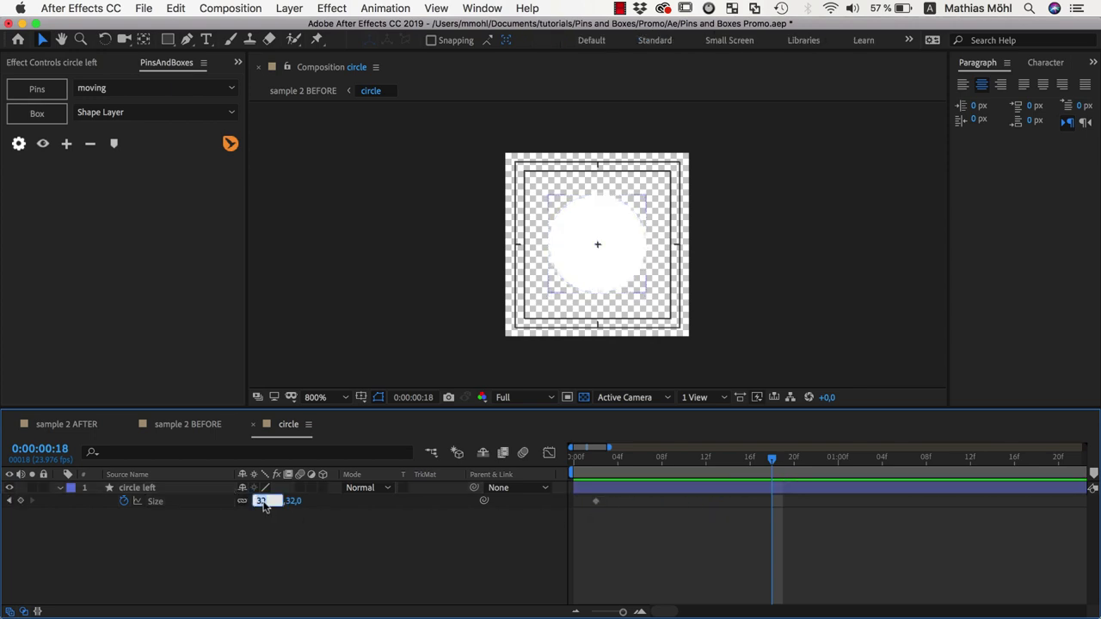
{"action": "key", "text": "Return"}
{"action": "key", "text": "Home"}
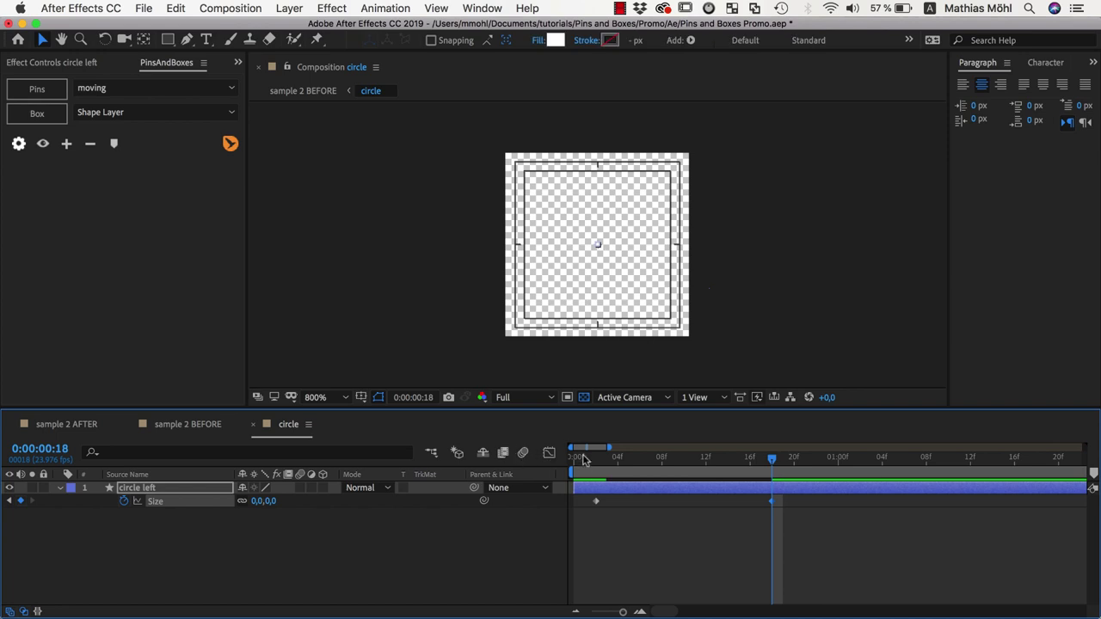
{"action": "left_click", "coordinate": [260, 502]}
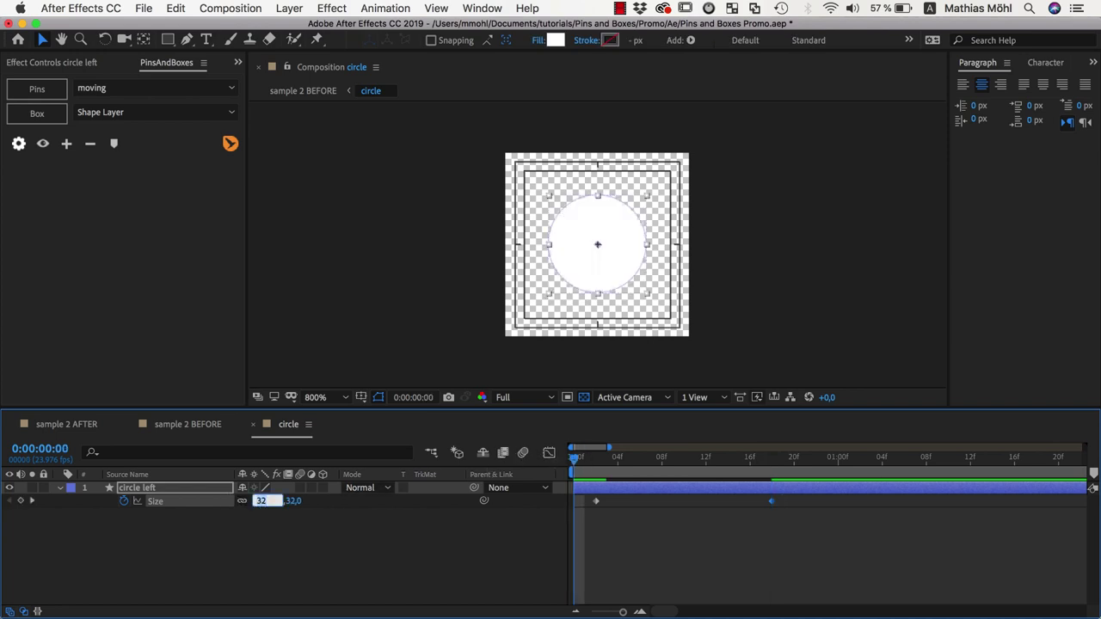
{"action": "type", "text": "0"}
{"action": "key", "text": "Return"}
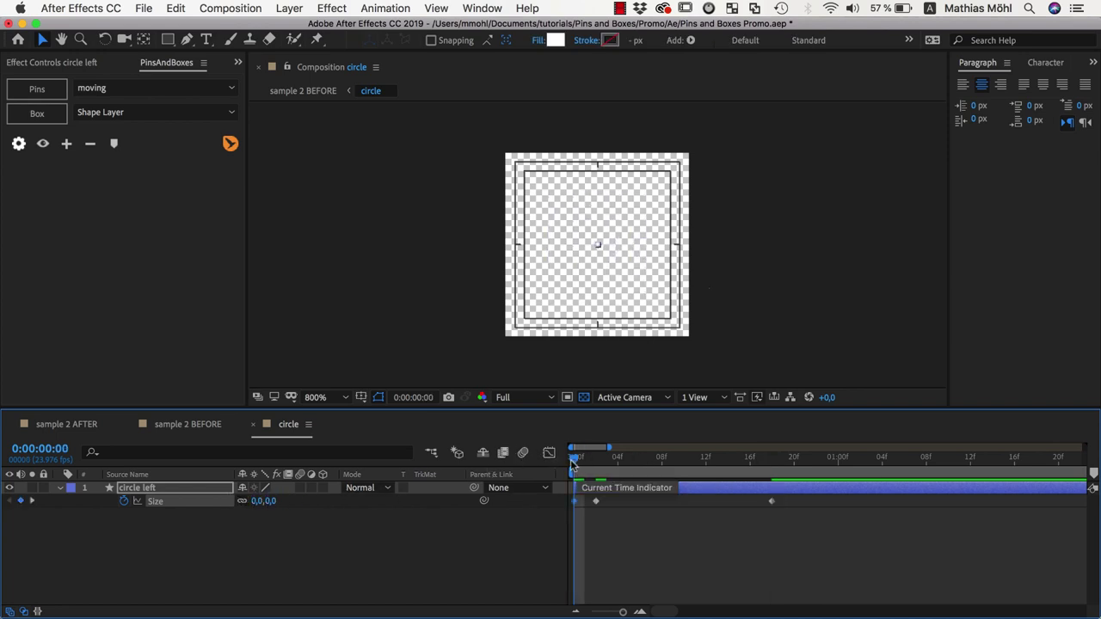
{"action": "key", "text": "space"}
Switch to sample 2 BEFORE, scrub and play its title animation, and select MAIN TEXT.
{"action": "left_click", "coordinate": [80, 426]}
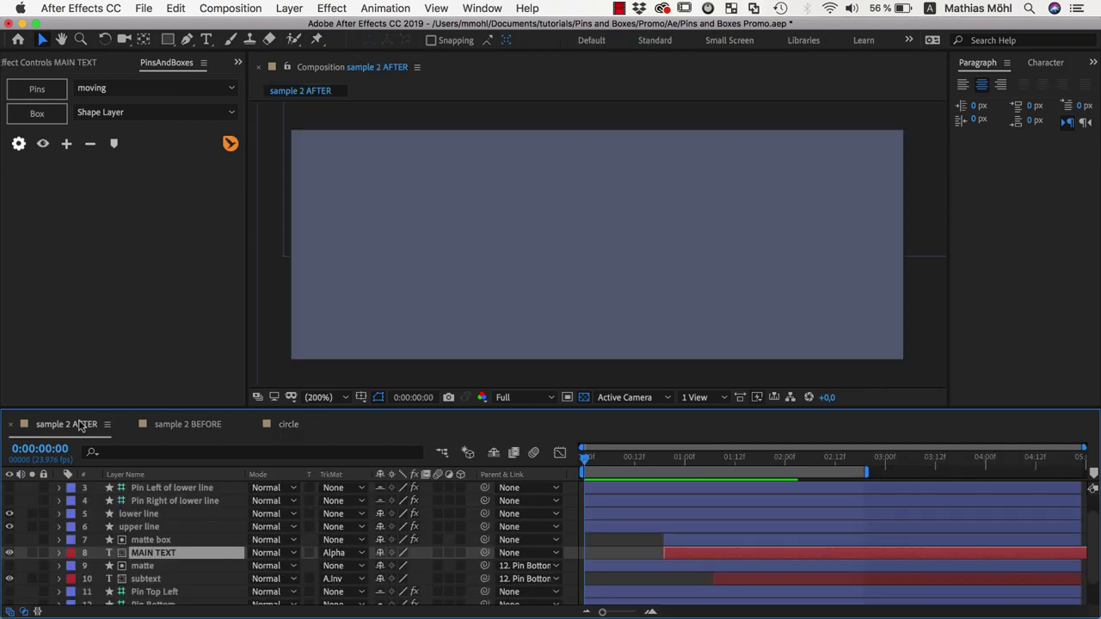
{"action": "left_click", "coordinate": [164, 430]}
{"action": "mouse_move", "coordinate": [579, 458]}
{"action": "left_mouse_down"}
{"action": "mouse_move", "coordinate": [627, 469]}
{"action": "mouse_move", "coordinate": [556, 459]}
{"action": "left_mouse_up"}
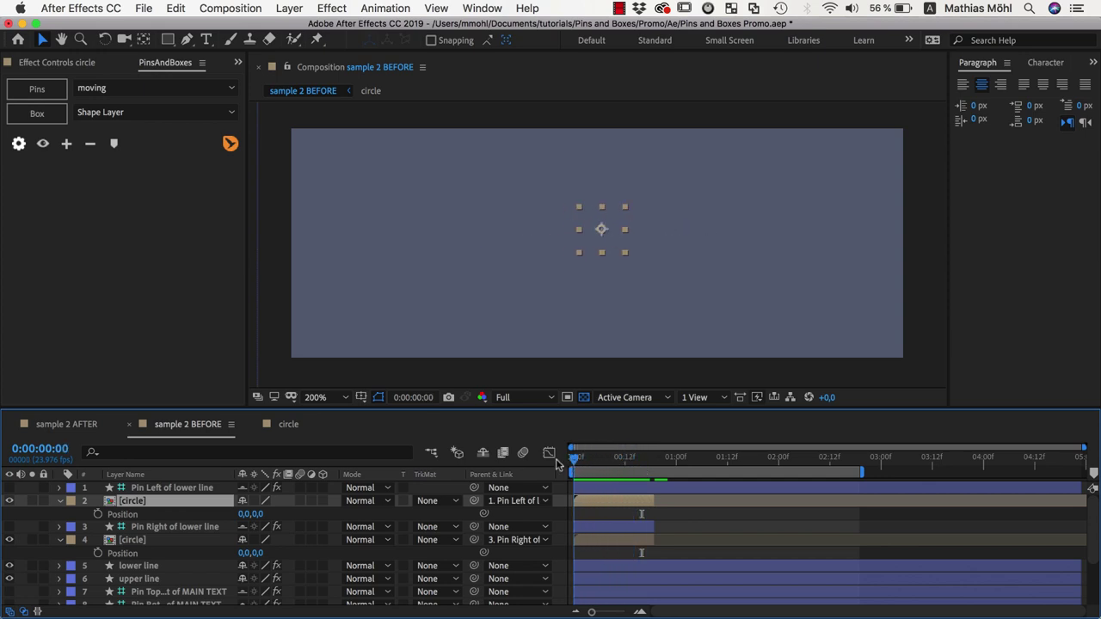
{"action": "key", "text": "space"}
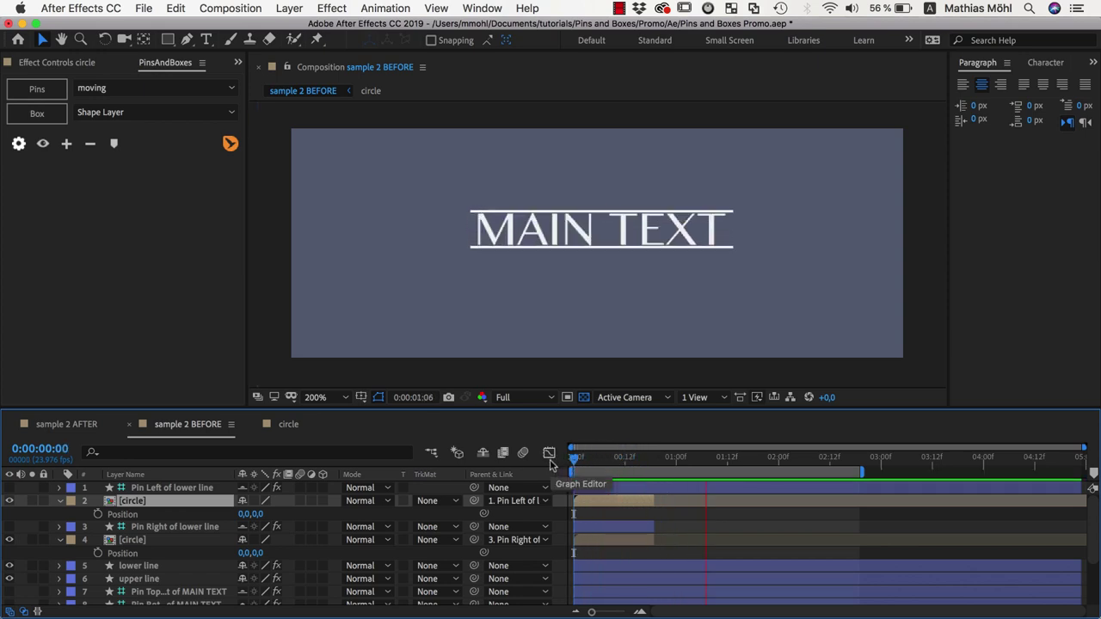
{"action": "key", "text": "space"}
{"action": "mouse_move", "coordinate": [586, 459]}
{"action": "left_mouse_down"}
{"action": "mouse_move", "coordinate": [645, 467]}
{"action": "mouse_move", "coordinate": [575, 464]}
{"action": "mouse_move", "coordinate": [758, 489]}
{"action": "left_mouse_up"}
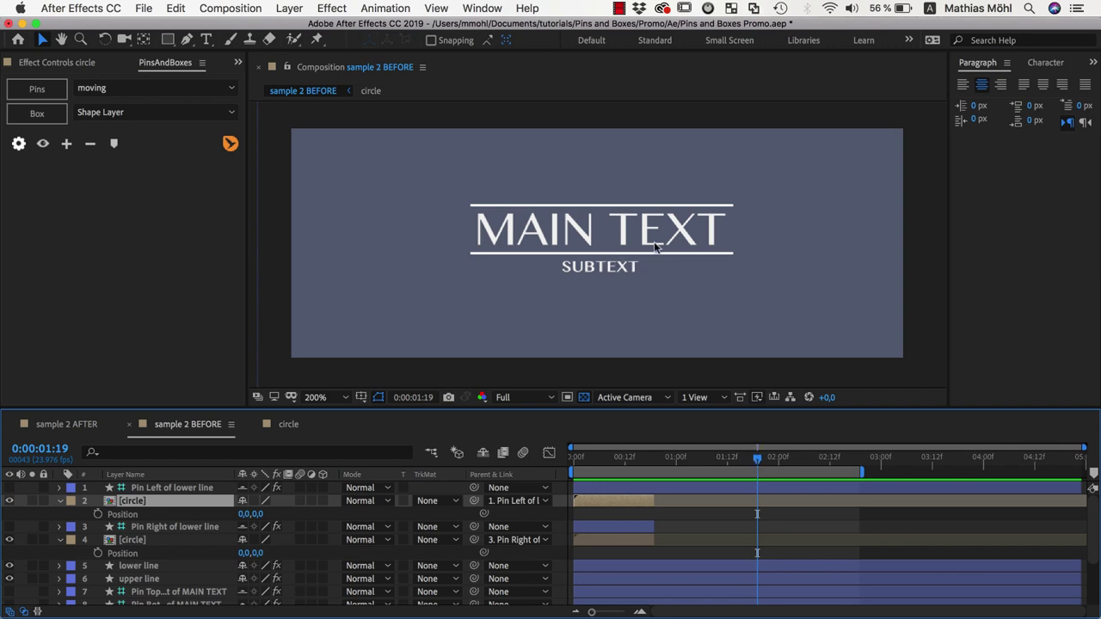
{"action": "left_click_drag", "start_coordinate": [751, 459], "coordinate": [727, 458]}
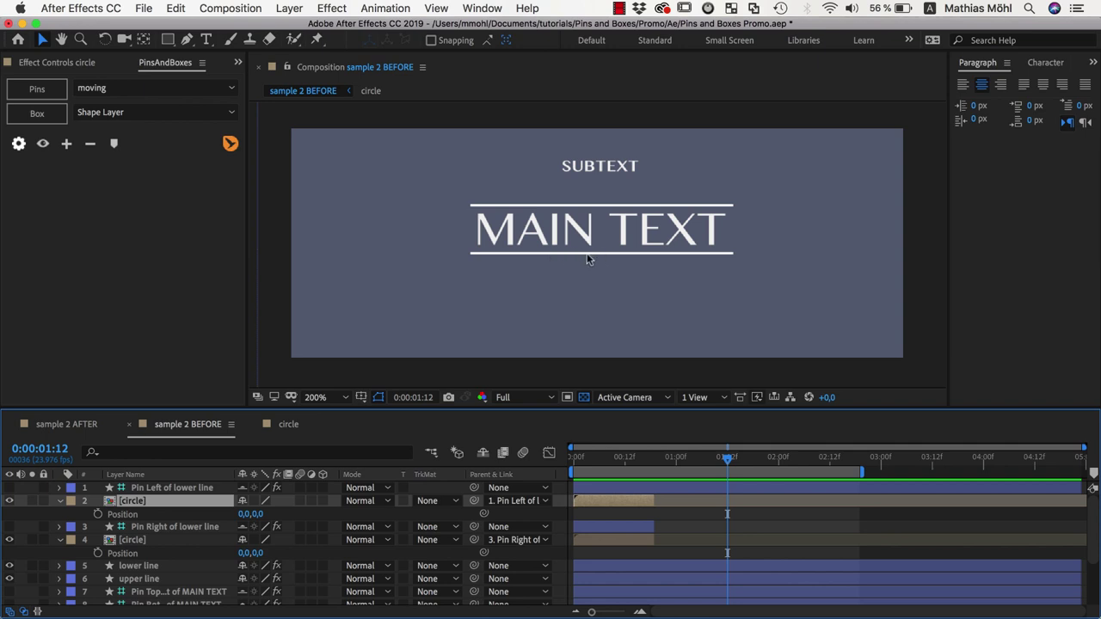
{"action": "key", "text": "ctrl+Down"}
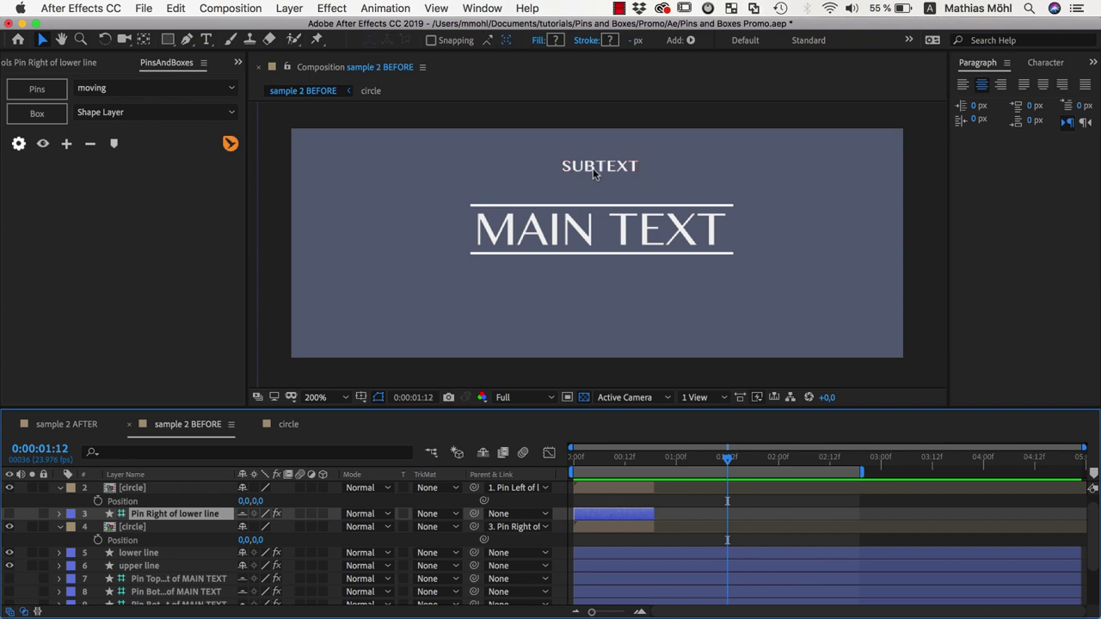
{"action": "left_click", "coordinate": [637, 231]}
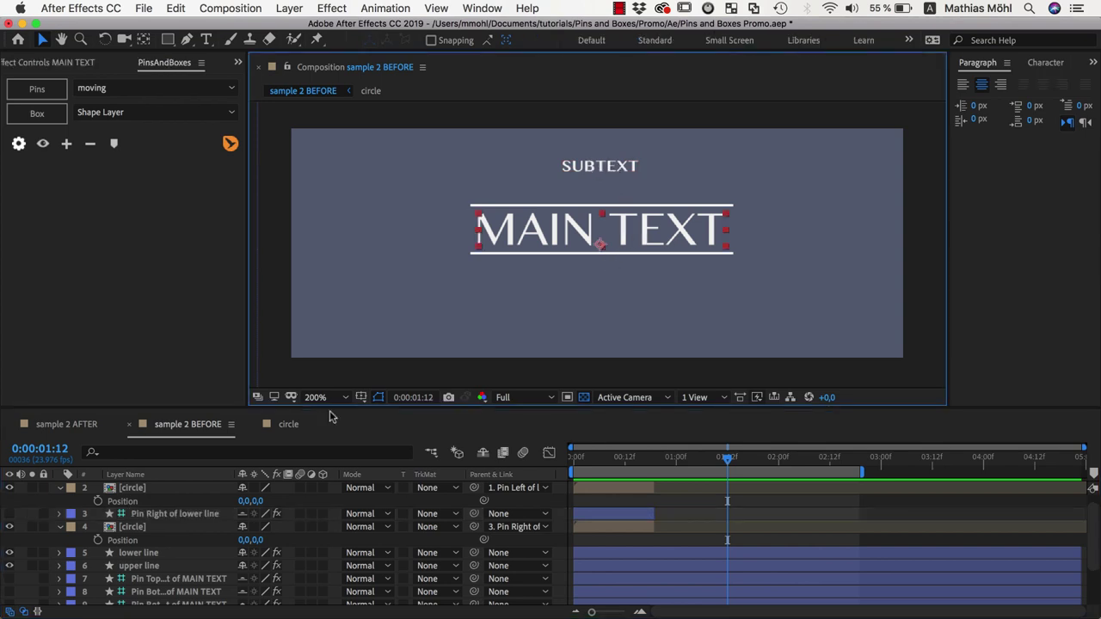
Create a composition-sized white solid named 'matte'.
{"action": "left_click", "coordinate": [43, 145]}
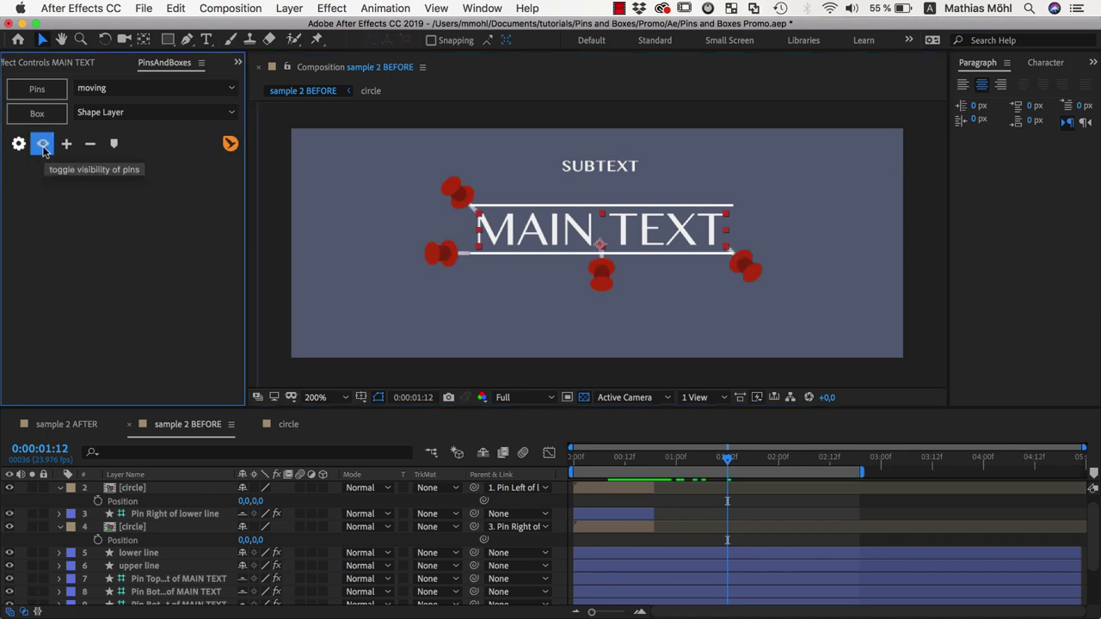
{"action": "left_click", "coordinate": [601, 314]}
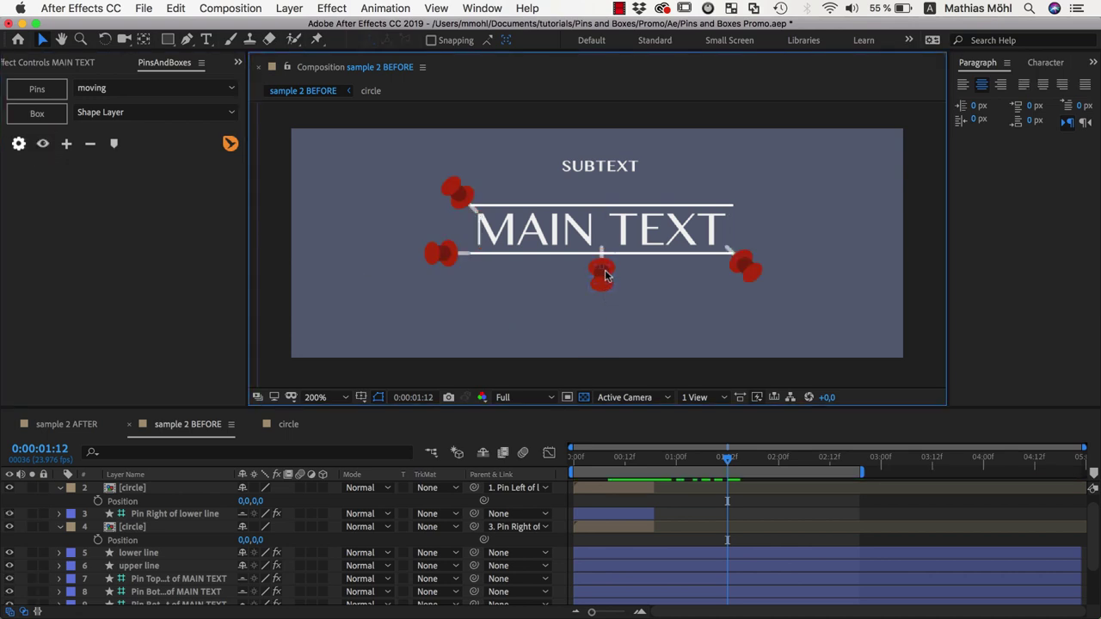
{"action": "left_click", "coordinate": [289, 8]}
{"action": "mouse_move", "coordinate": [296, 27]}
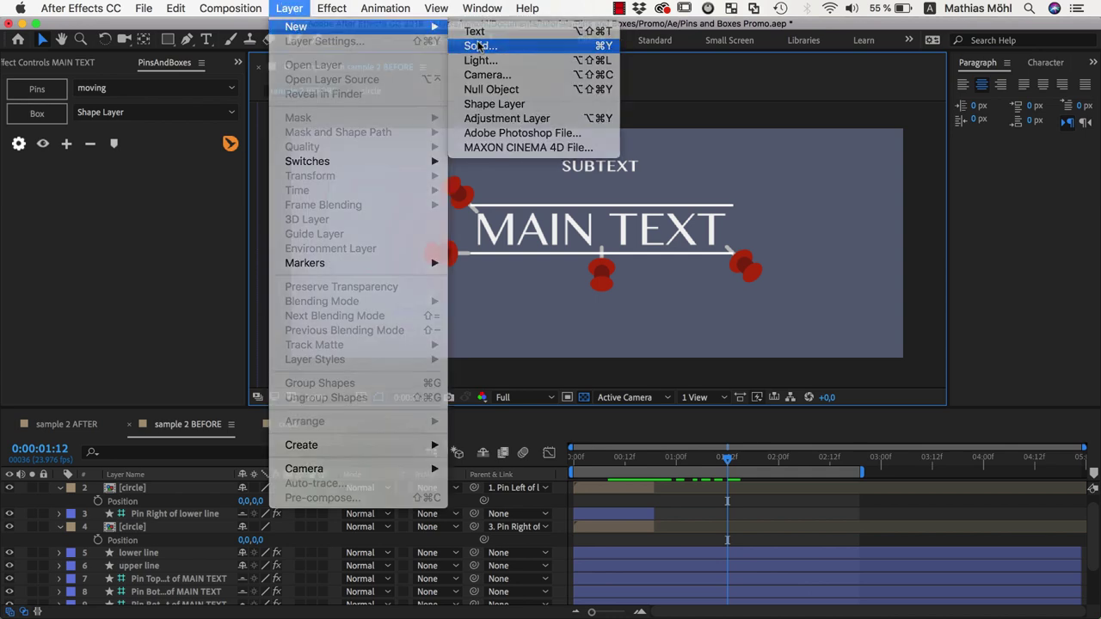
{"action": "left_click", "coordinate": [478, 46]}
{"action": "left_click", "coordinate": [544, 401]}
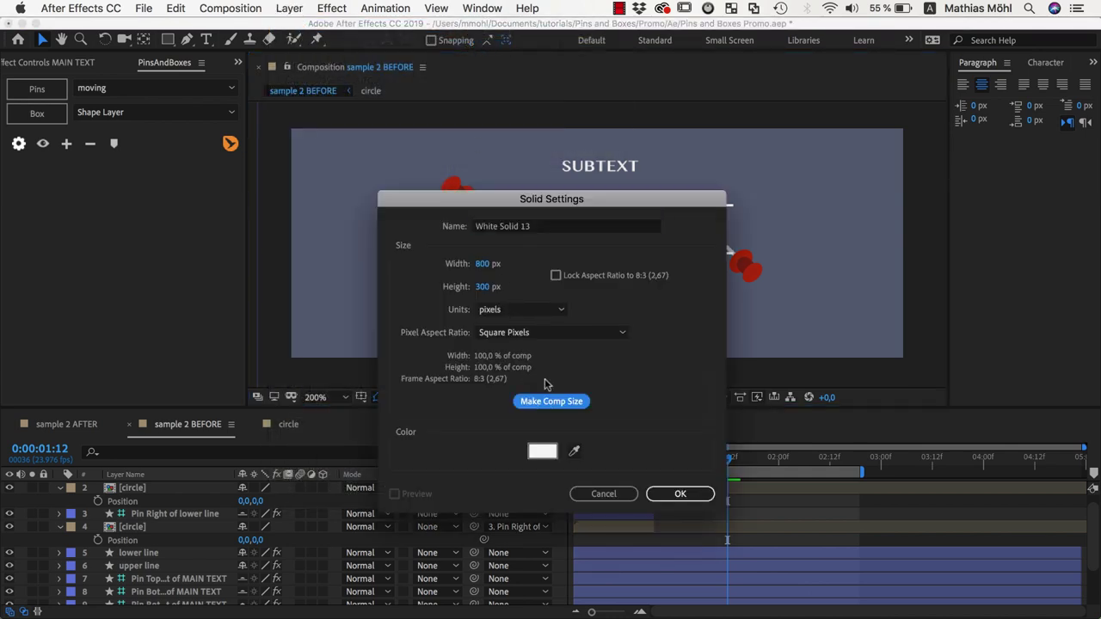
{"action": "triple_click", "coordinate": [542, 227]}
{"action": "type", "text": "matte"}
{"action": "key", "text": "Return"}
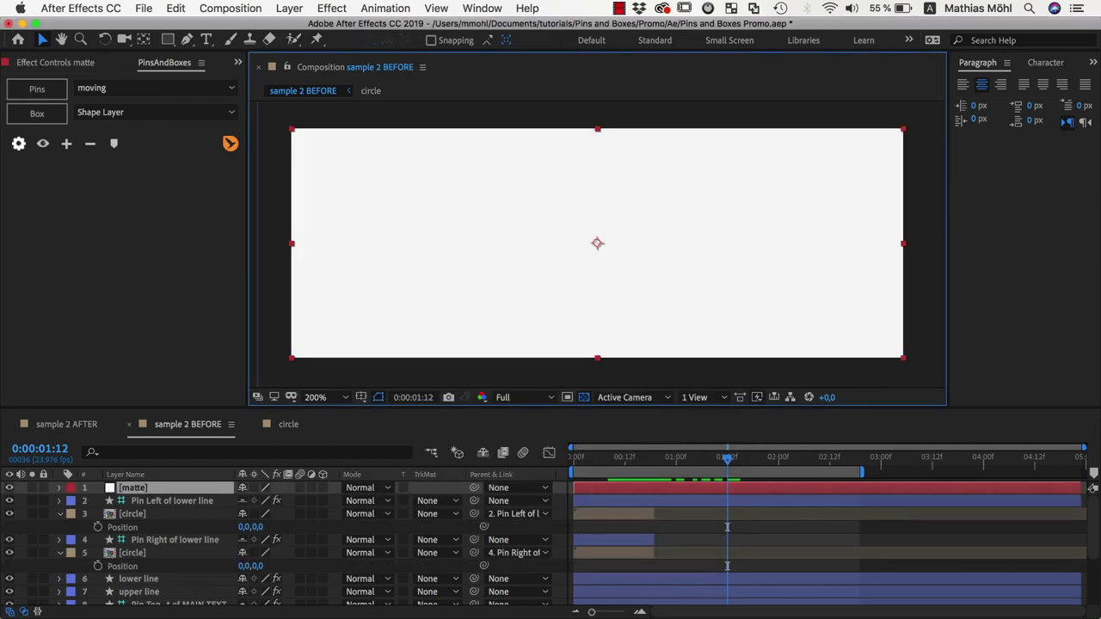
Lower the matte's opacity and align its top edge with the lower line.
{"action": "key", "text": "t"}
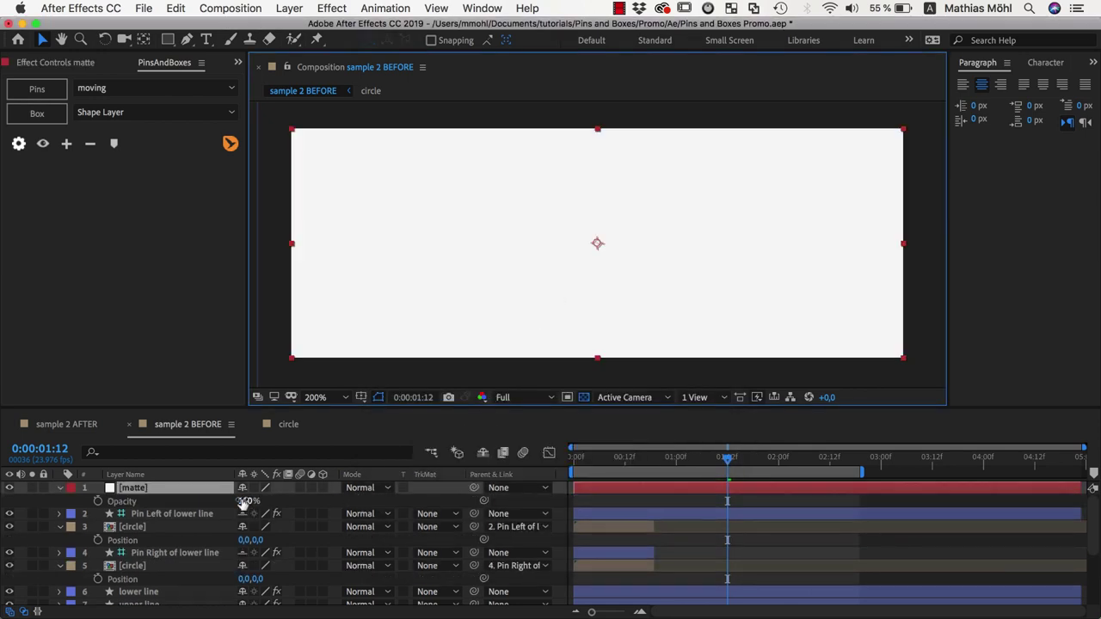
{"action": "left_click_drag", "start_coordinate": [247, 501], "coordinate": [191, 500]}
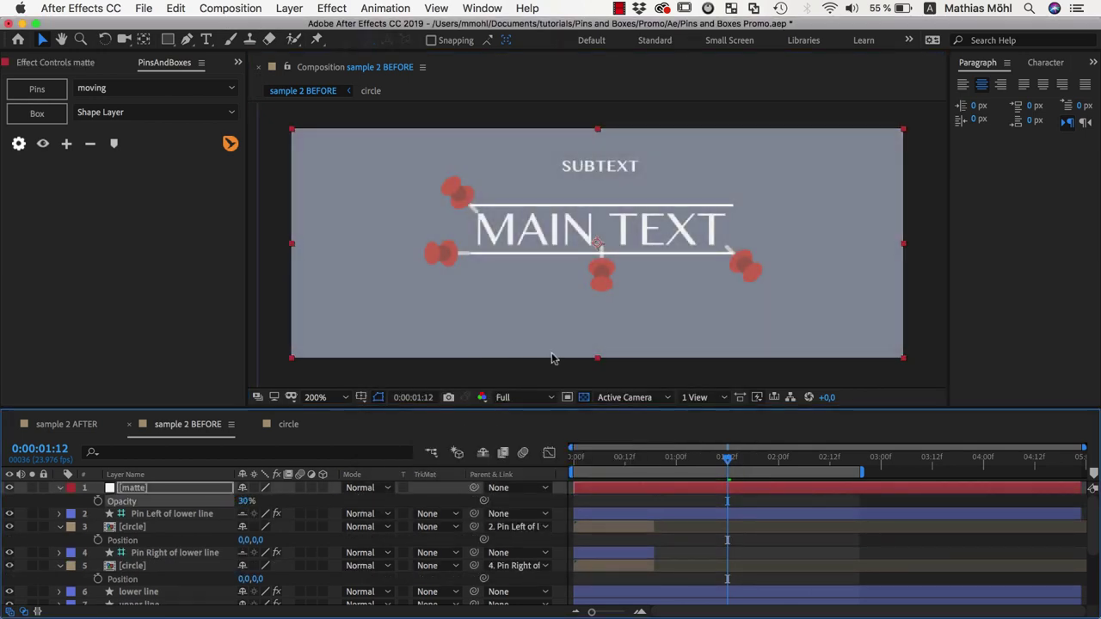
{"action": "left_click_drag", "start_coordinate": [553, 360], "coordinate": [553, 489]}
{"action": "scroll", "coordinate": [545, 334], "scroll_direction": "up", "scroll_amount": 3}
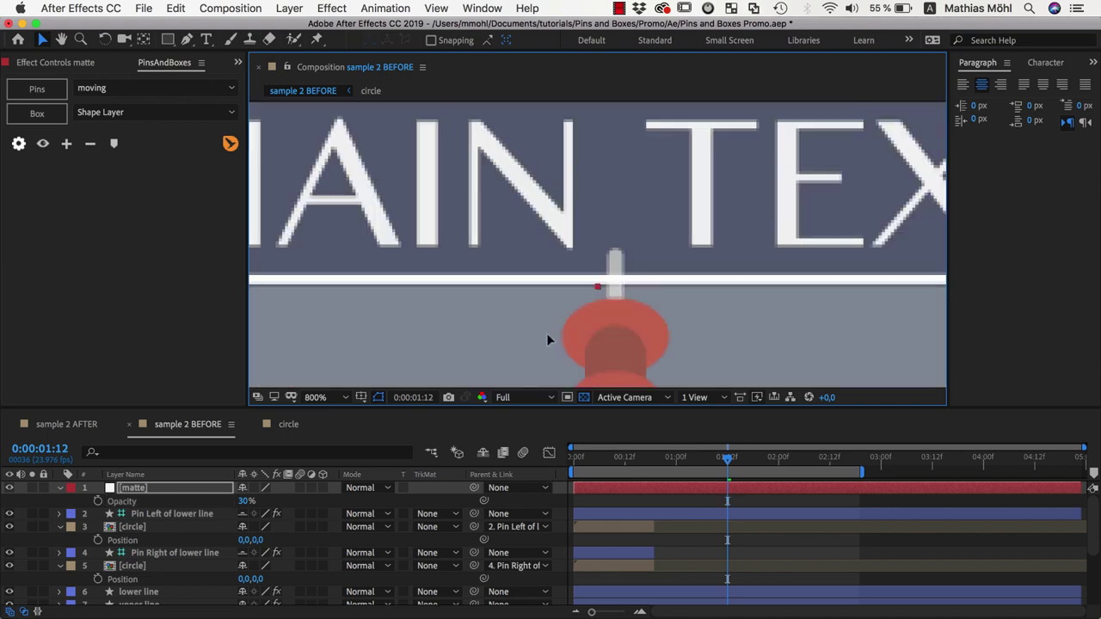
{"action": "left_click_drag", "start_coordinate": [546, 340], "coordinate": [548, 334]}
Set the matte to 100% opacity and parent it to Pin Bottom of MAIN TEXT.
{"action": "scroll", "coordinate": [547, 336], "scroll_direction": "down", "scroll_amount": 5}
{"action": "left_click", "coordinate": [247, 500]}
{"action": "type", "text": "100"}
{"action": "key", "text": "Return"}
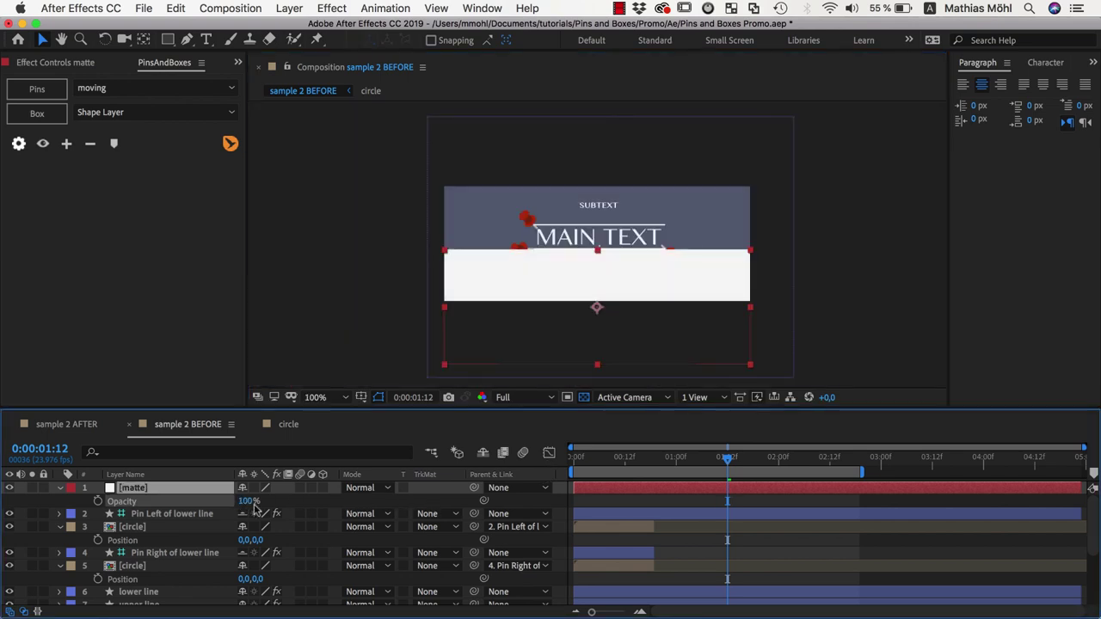
{"action": "left_click", "coordinate": [8, 488]}
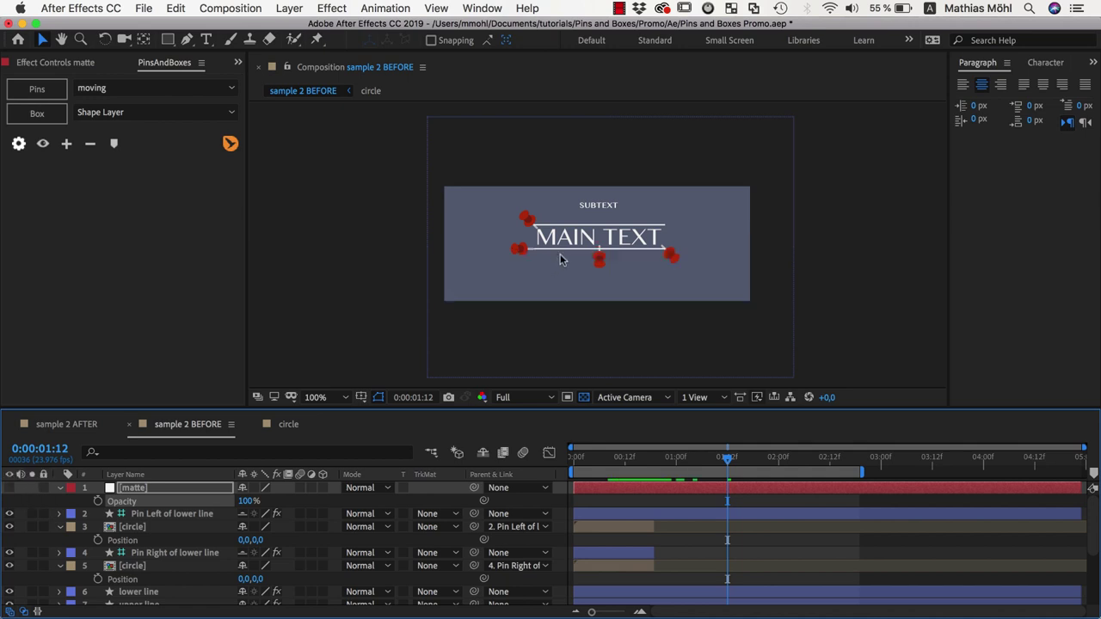
{"action": "left_click", "coordinate": [601, 263]}
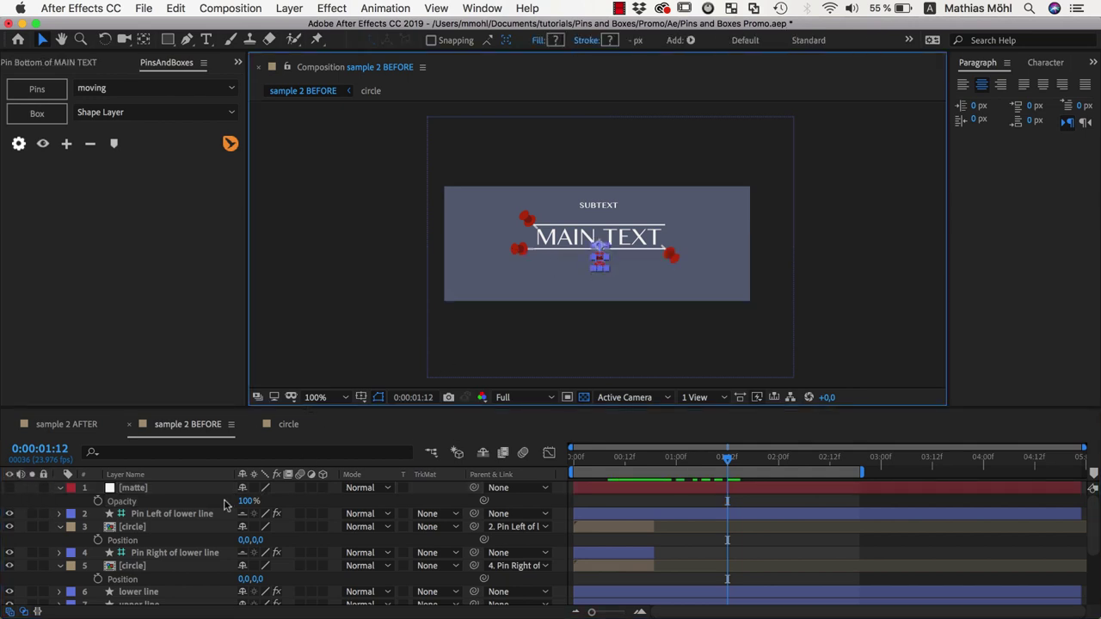
{"action": "scroll", "coordinate": [215, 512], "scroll_direction": "down", "scroll_amount": 4}
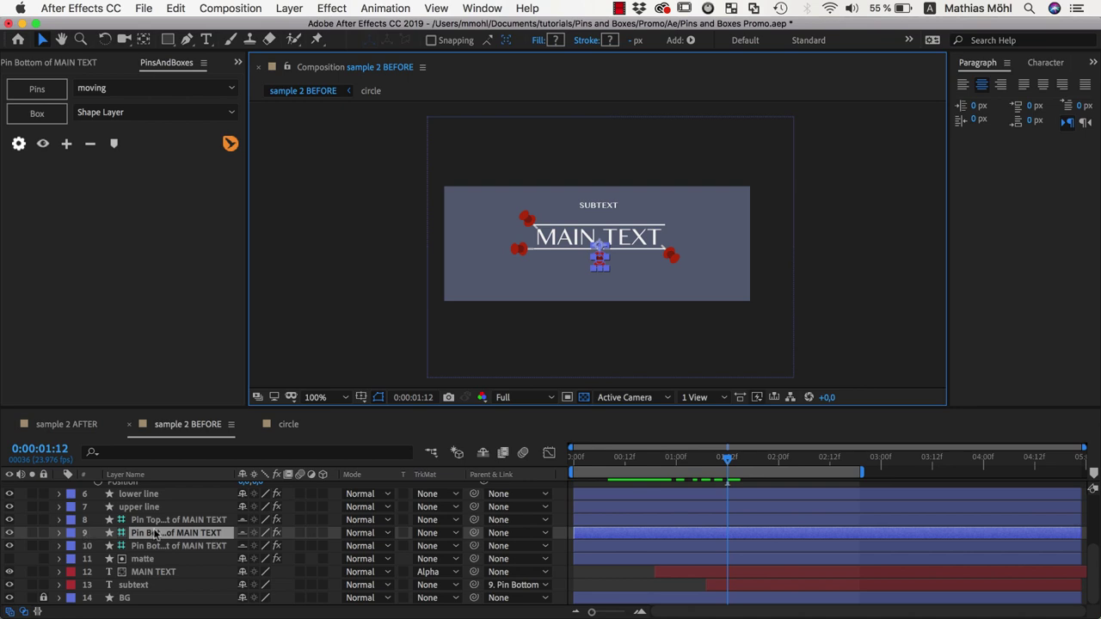
{"action": "scroll", "coordinate": [153, 527], "scroll_direction": "up", "scroll_amount": 5}
{"action": "left_click", "coordinate": [138, 488]}
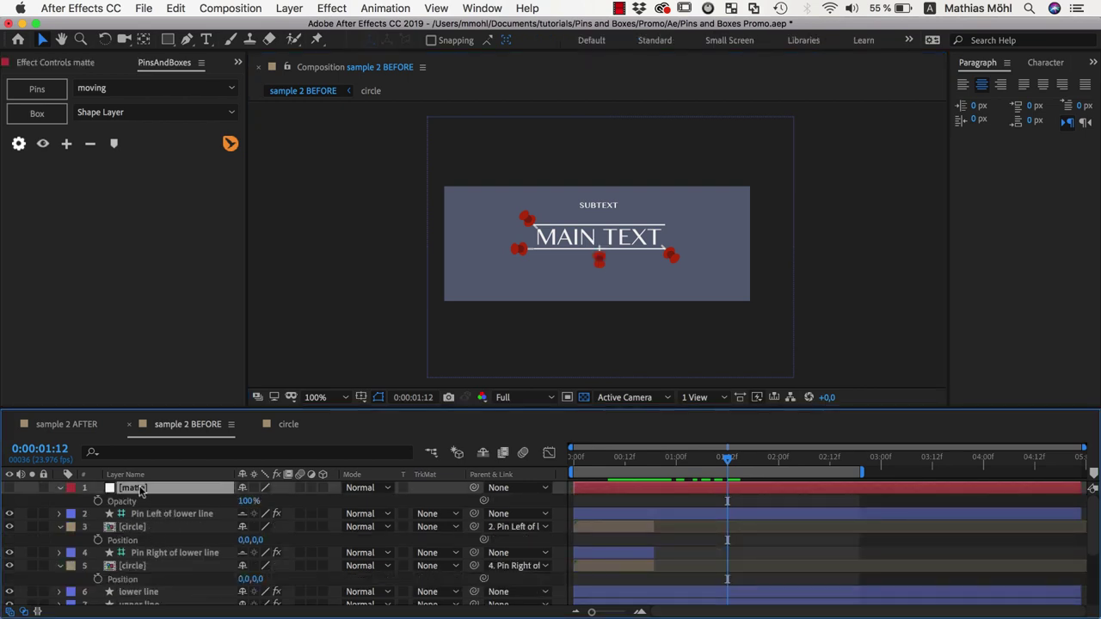
{"action": "left_click", "coordinate": [545, 488]}
{"action": "left_click", "coordinate": [545, 570]}
{"action": "left_click", "coordinate": [9, 487]}
Test the matte by adding a 'hello' line to MAIN TEXT, then removing it.
{"action": "double_click", "coordinate": [637, 238]}
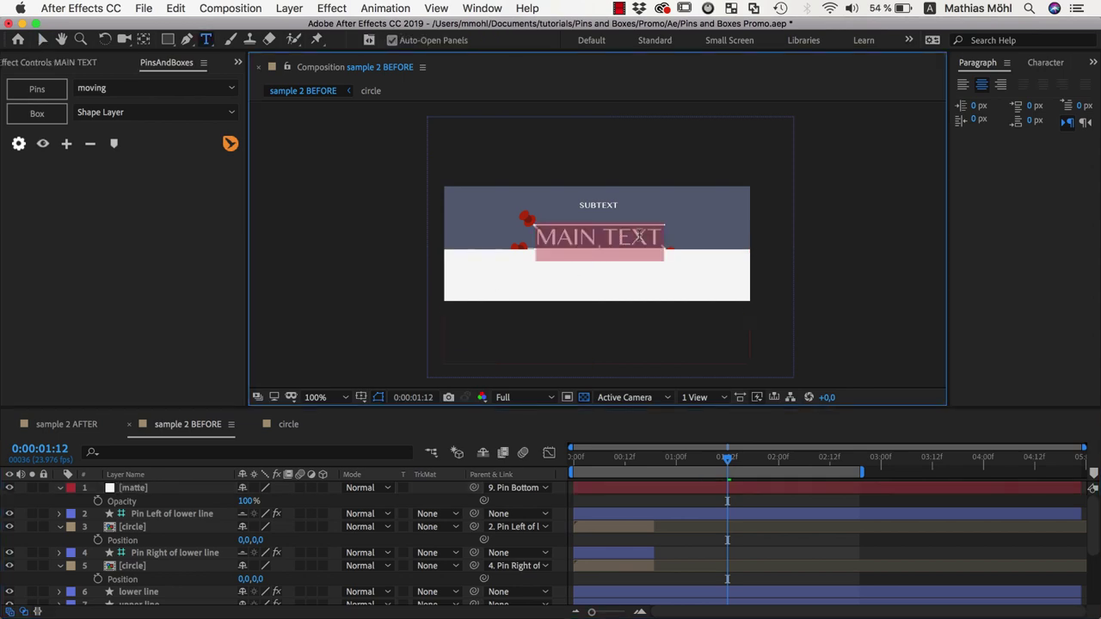
{"action": "left_click", "coordinate": [684, 252]}
{"action": "key", "text": "Return"}
{"action": "type", "text": "hello"}
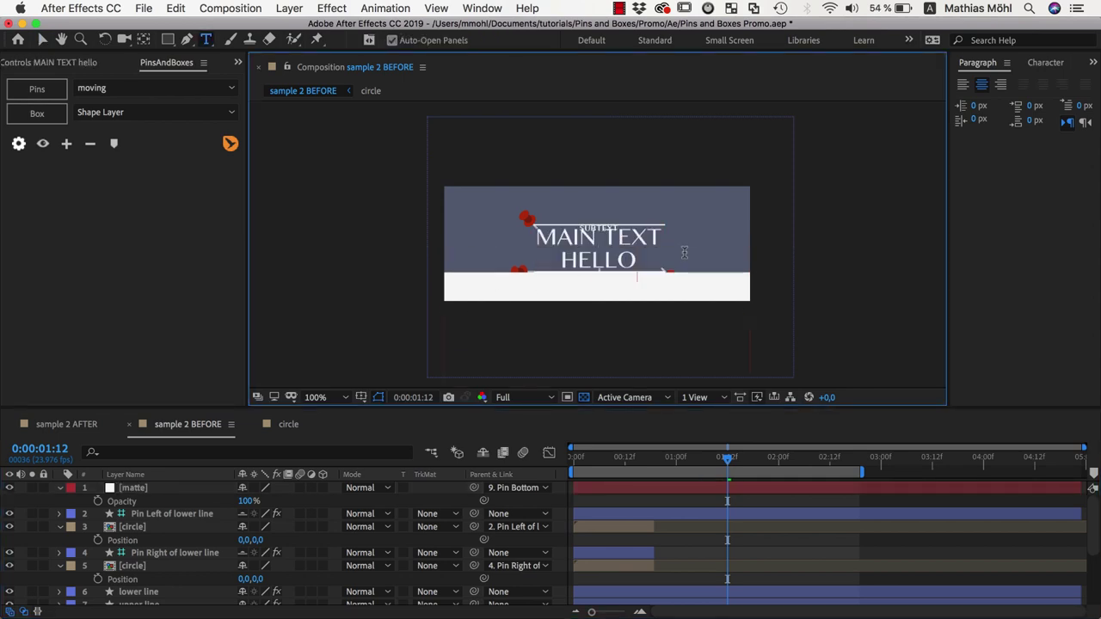
{"action": "key", "text": "BackSpace"}
{"action": "key", "text": "BackSpace"}
{"action": "key", "text": "BackSpace"}
{"action": "key", "text": "BackSpace"}
{"action": "key", "text": "BackSpace"}
{"action": "key", "text": "BackSpace"}
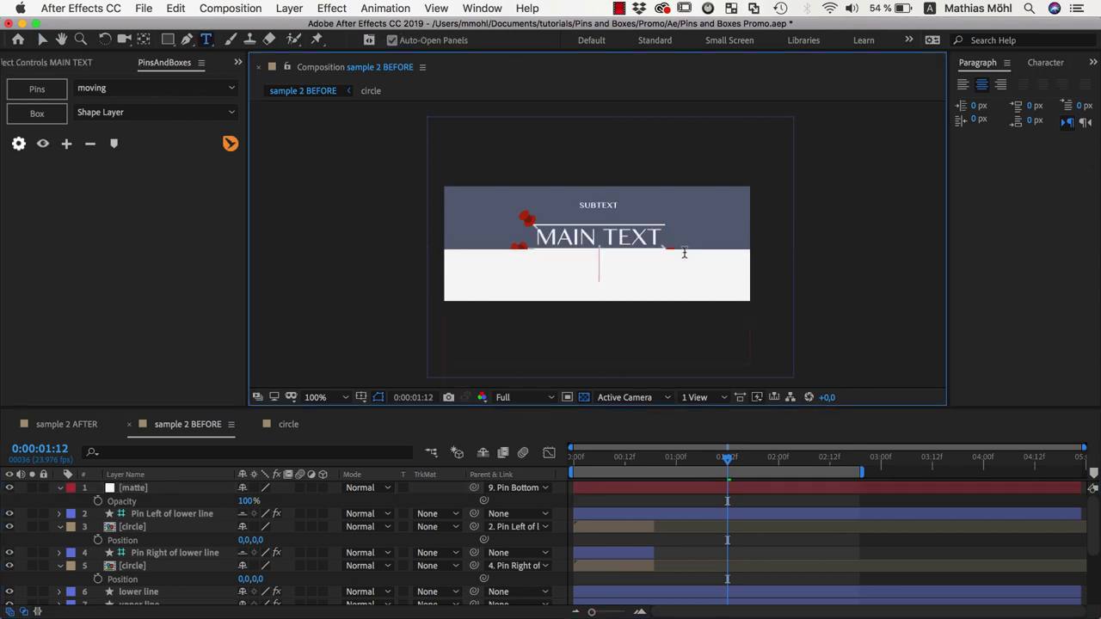
Move the matte layer directly above subtext and make it subtext's Alpha Matte.
{"action": "left_click", "coordinate": [77, 496]}
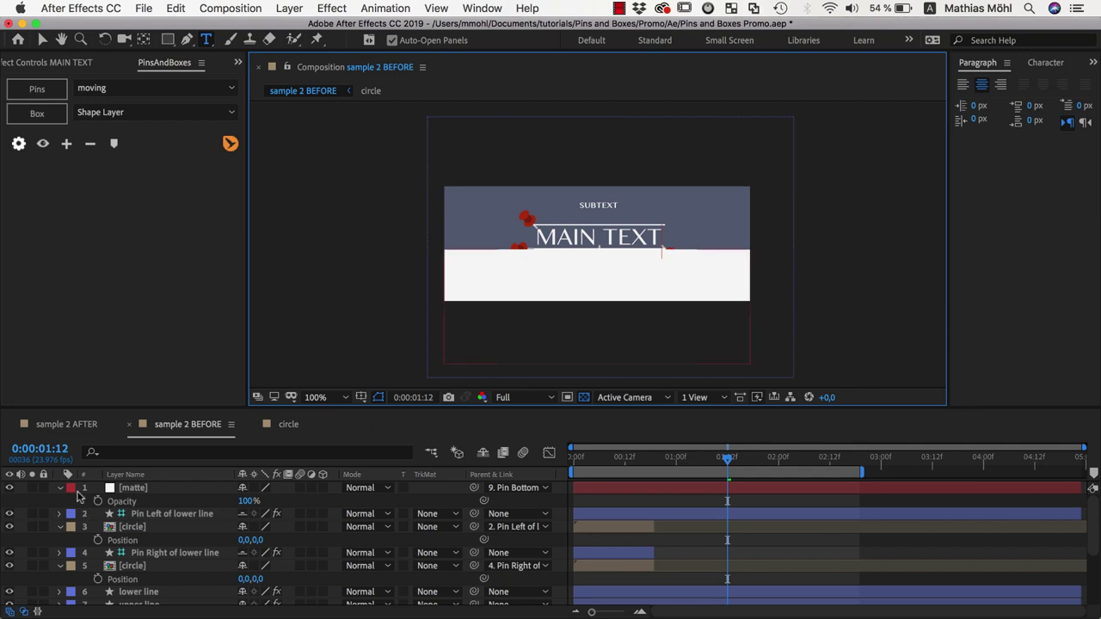
{"action": "left_click", "coordinate": [133, 488]}
{"action": "left_click_drag", "start_coordinate": [136, 490], "coordinate": [150, 594]}
{"action": "left_click", "coordinate": [134, 585]}
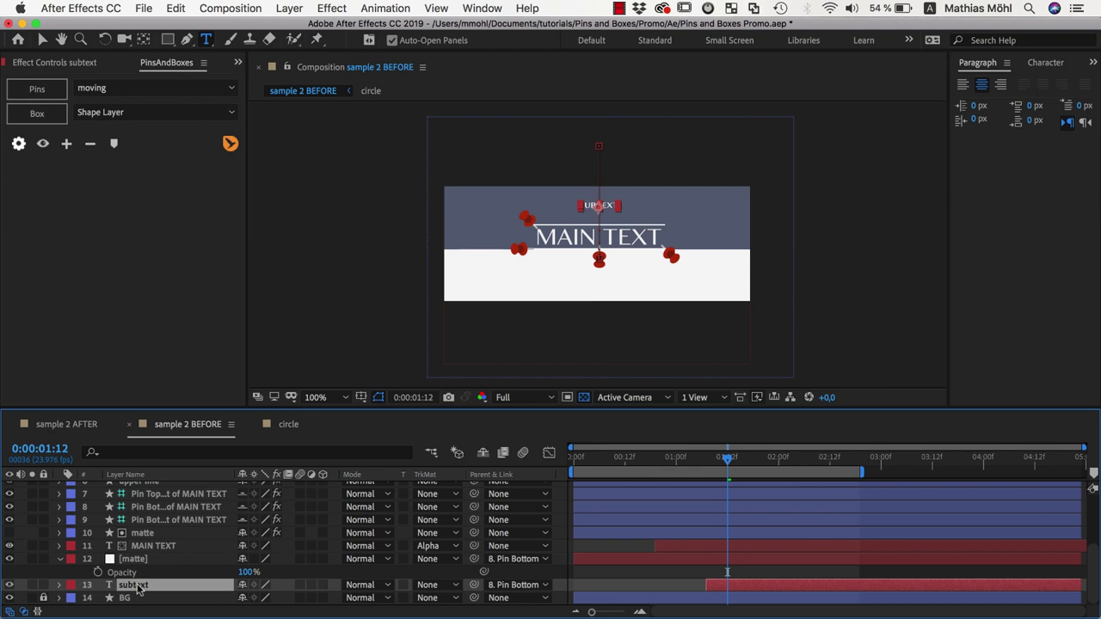
{"action": "left_click", "coordinate": [427, 586]}
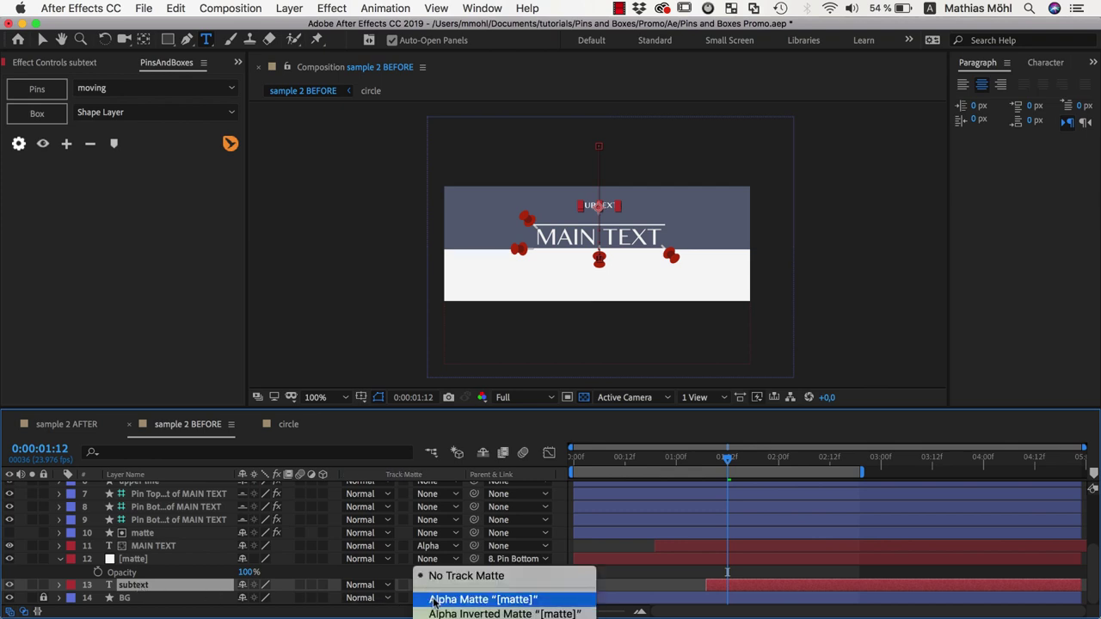
{"action": "left_click", "coordinate": [434, 600]}
Preview the masked subtext reveal with pins hidden and the composition view enlarged.
{"action": "key", "text": "v"}
{"action": "left_click", "coordinate": [570, 457]}
{"action": "key", "text": "space"}
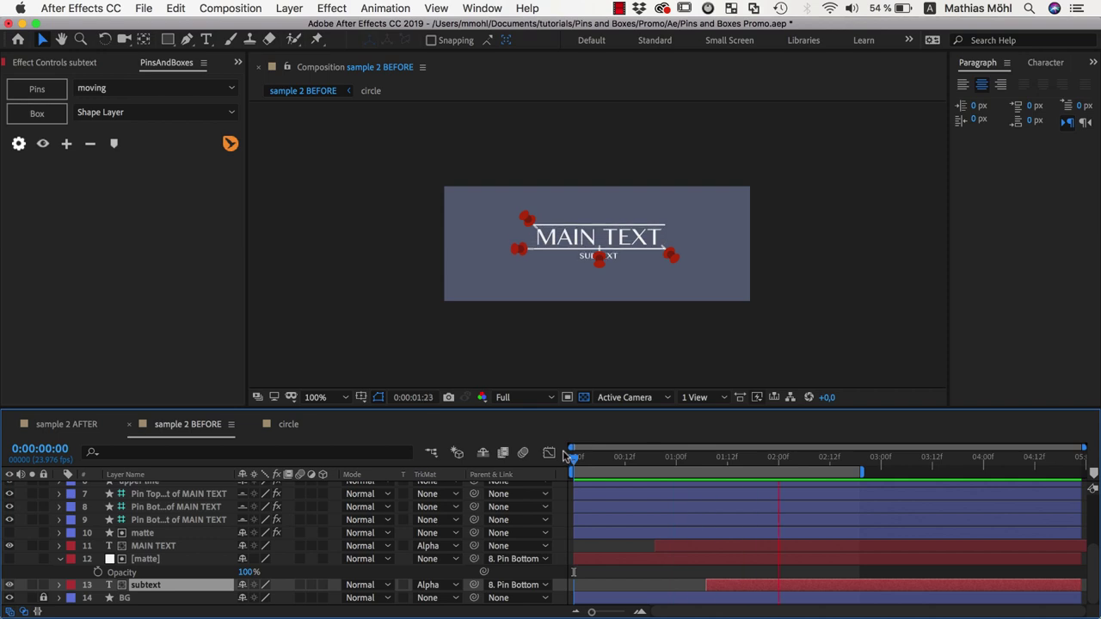
{"action": "key", "text": "space"}
{"action": "left_click", "coordinate": [43, 143]}
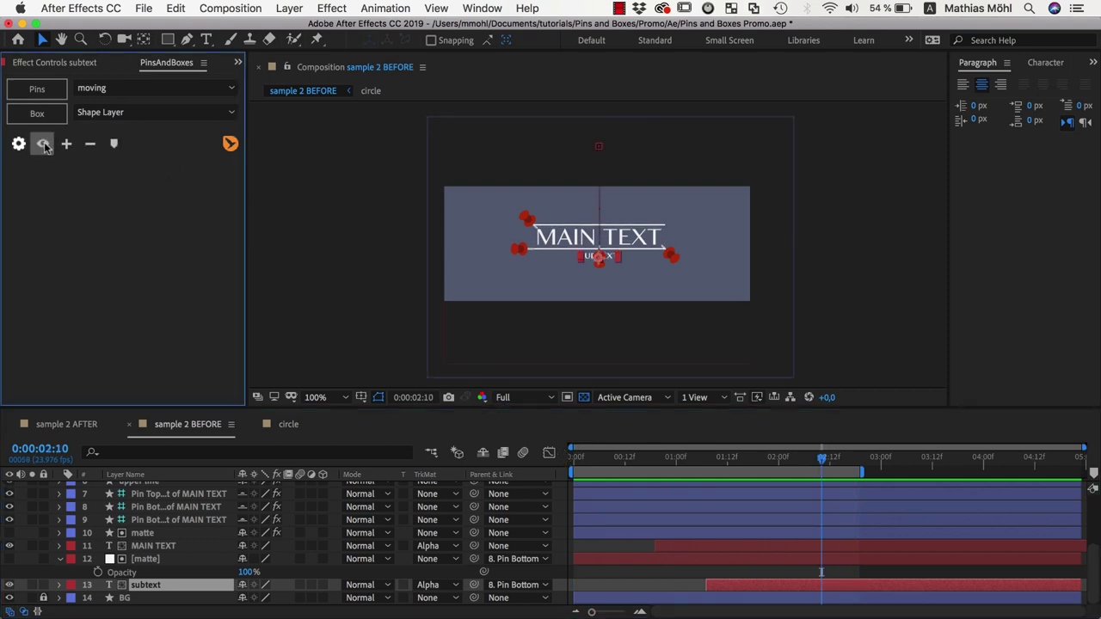
{"action": "left_click", "coordinate": [673, 326]}
{"action": "key", "text": "period"}
{"action": "key", "text": "space"}
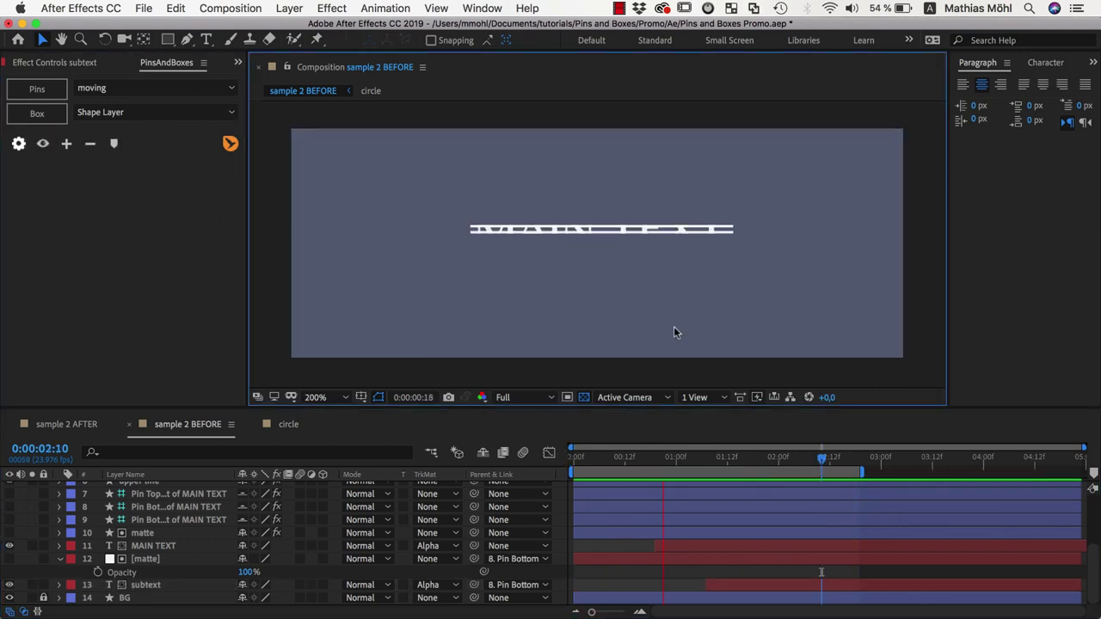